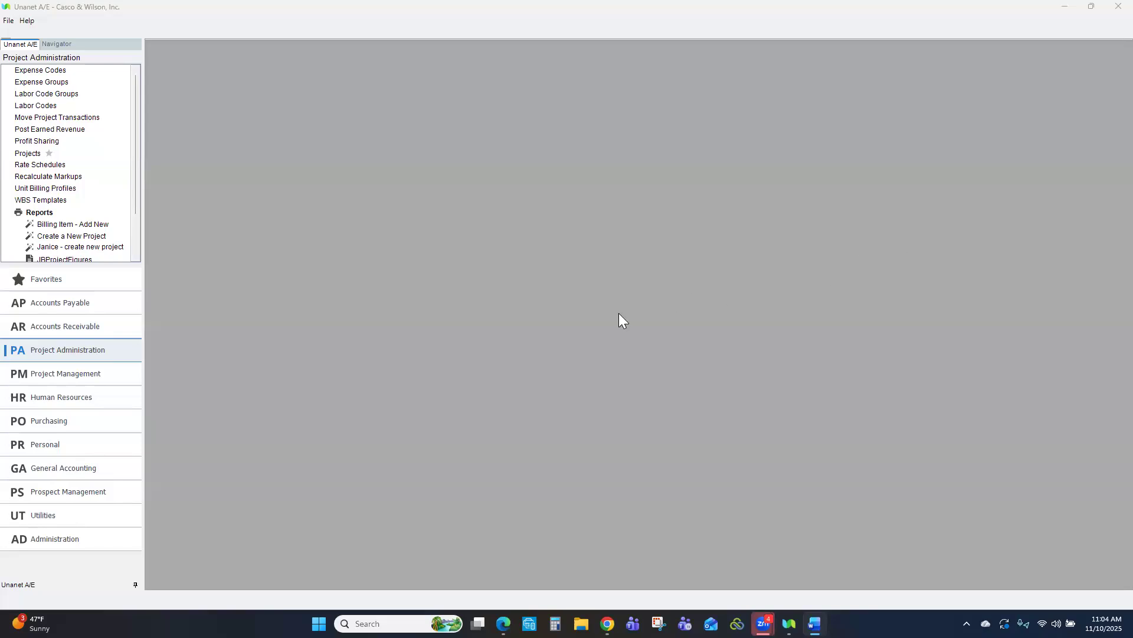
- Open the Custom Reports applet in the Utilities module
click(72, 353)
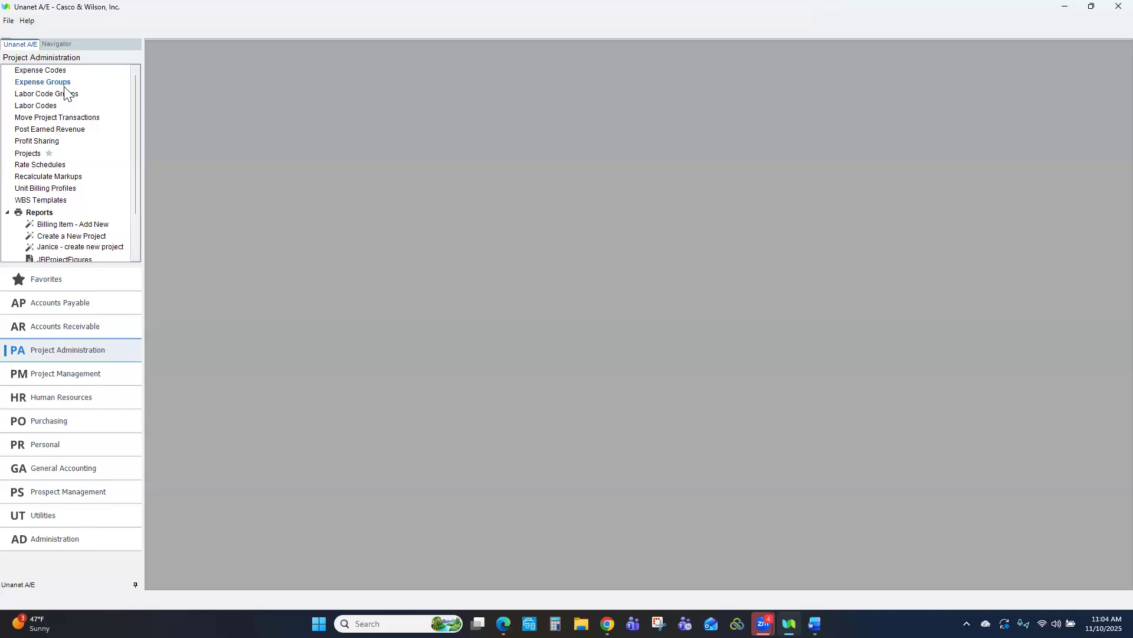
click(30, 523)
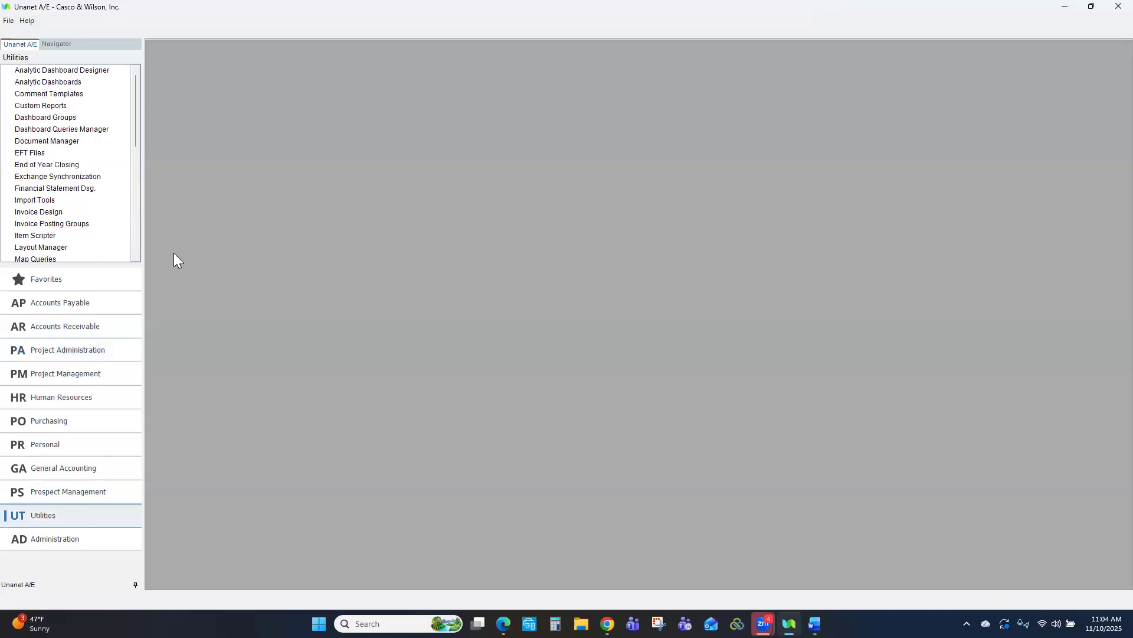
click(57, 108)
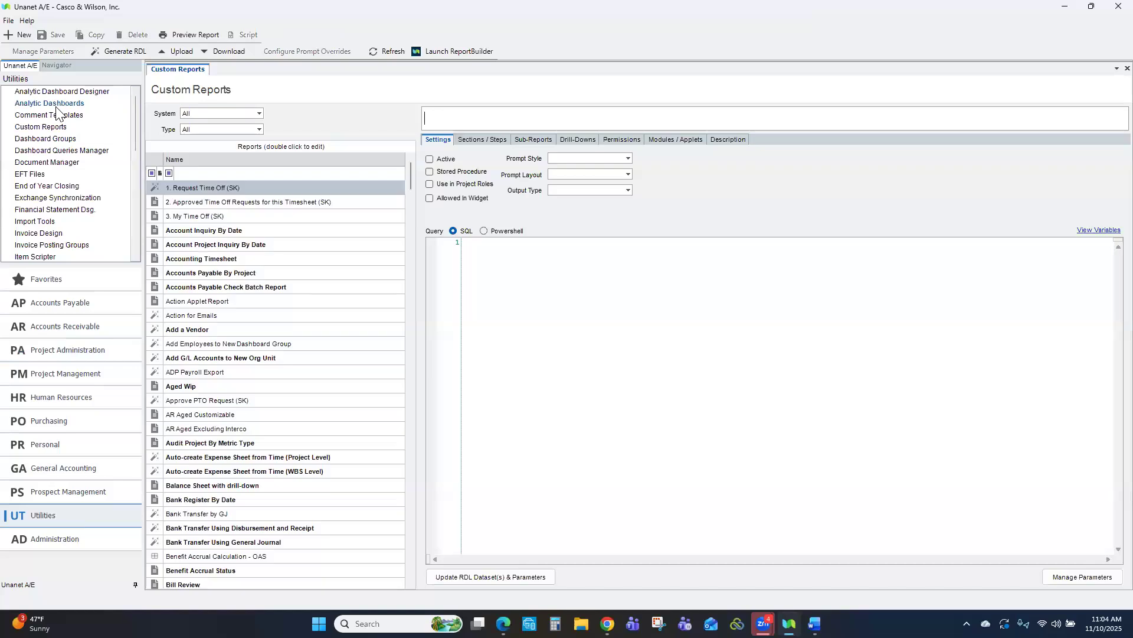
- Filter the custom reports by "chang" and load the Change Mileage Rate action
click(200, 173)
text(chan)
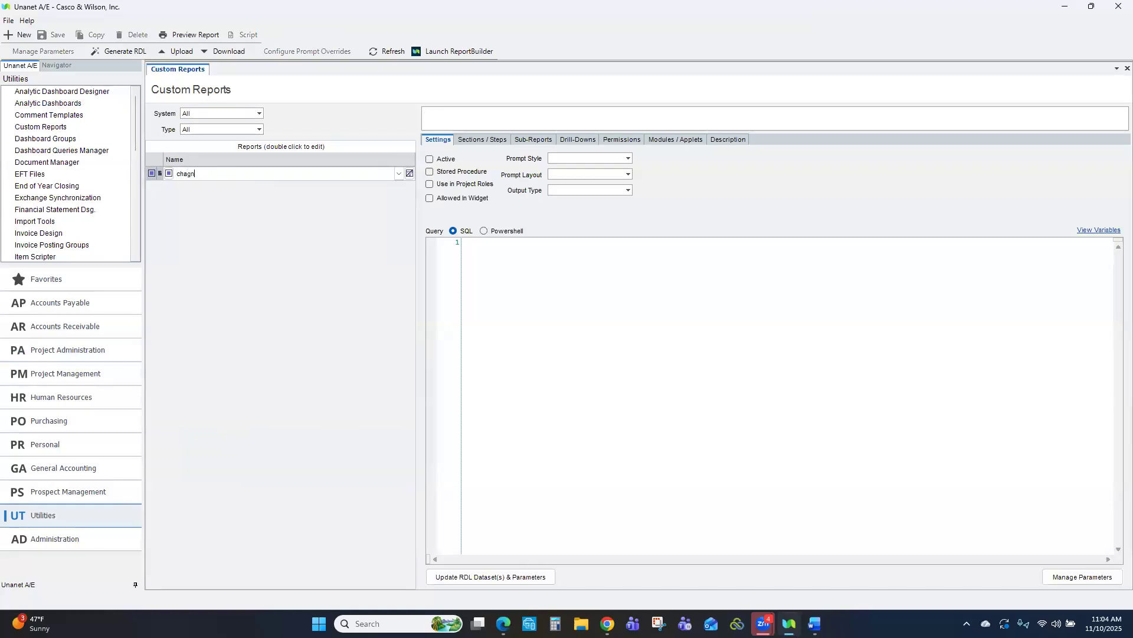
text(g)
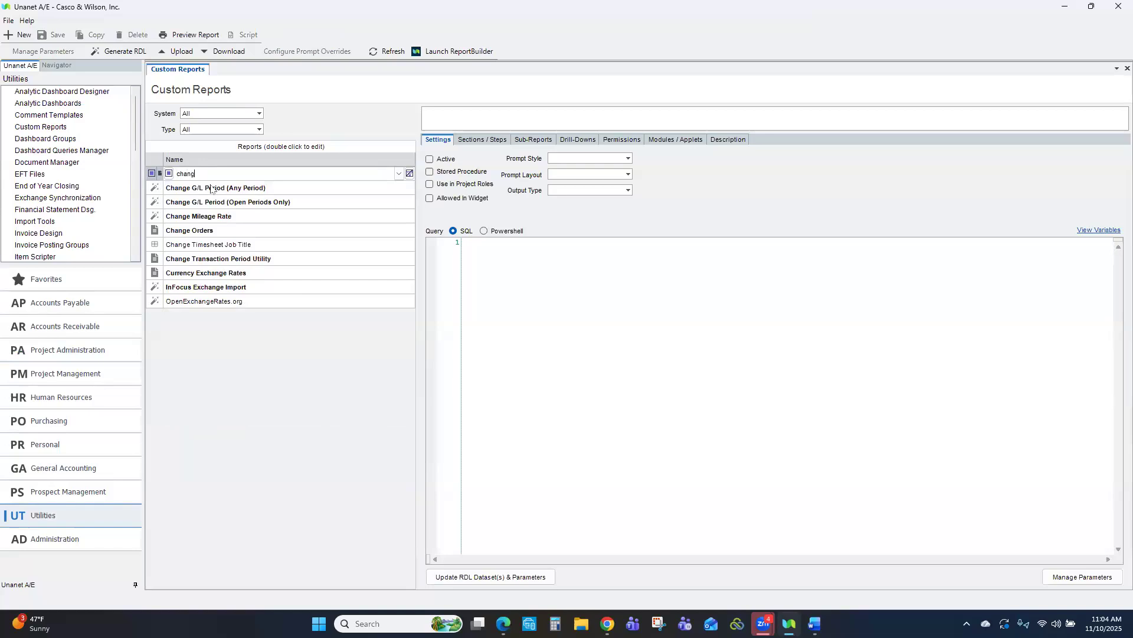
click(193, 219)
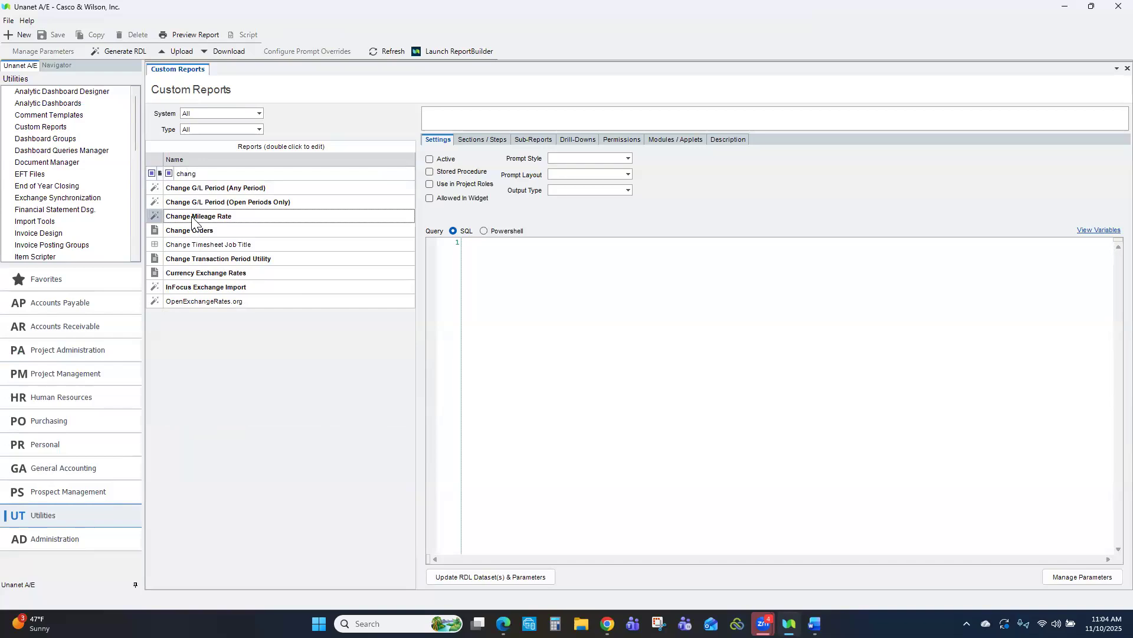
double_click(192, 216)
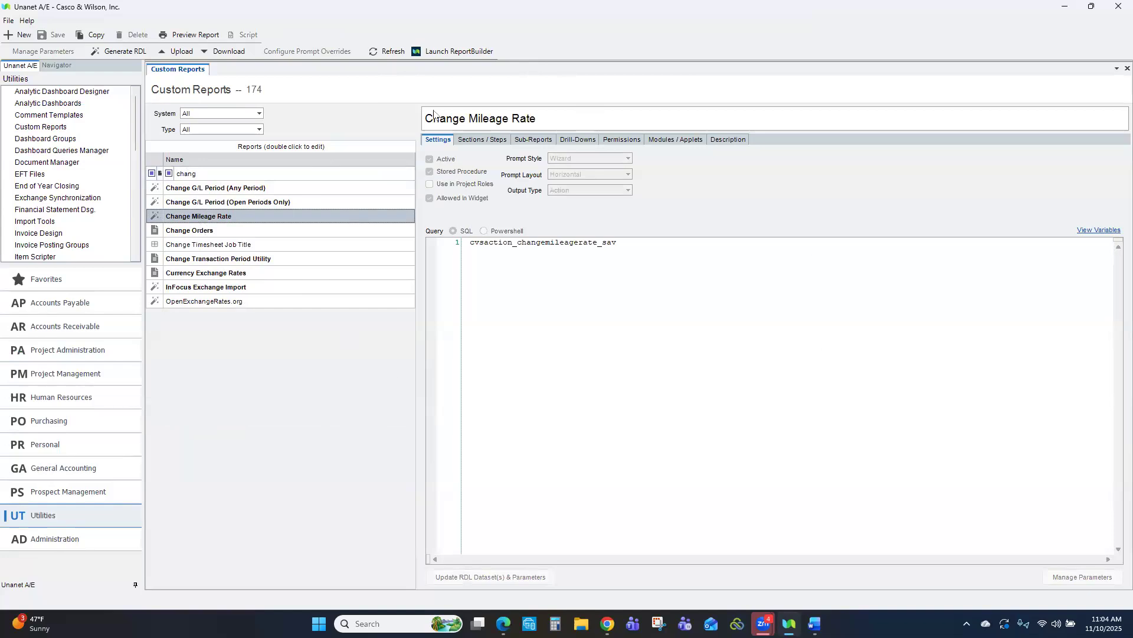
- Preview the Change Mileage Rate action and set the new rate to 0.7200 with an effective date of 01/01/2026
click(191, 34)
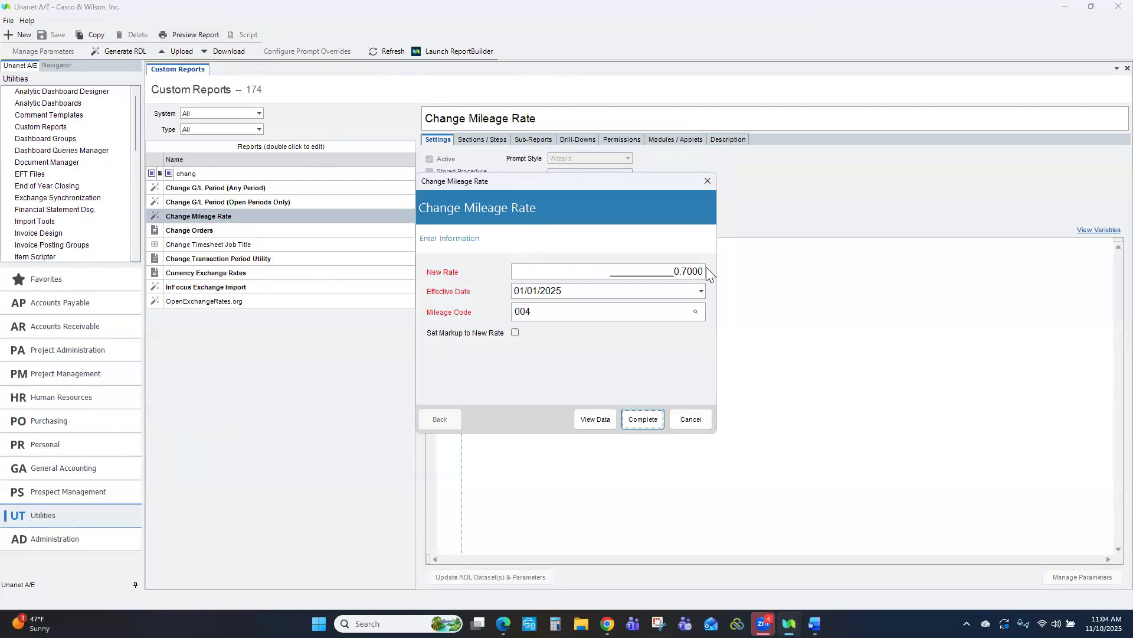
click(690, 277)
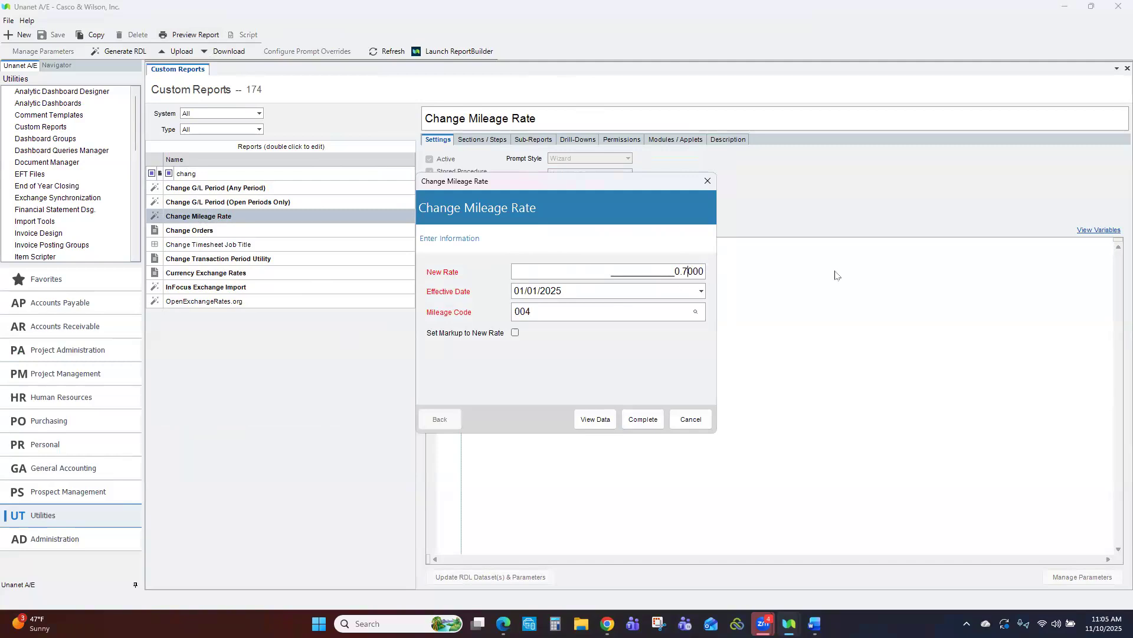
text(2)
click(702, 291)
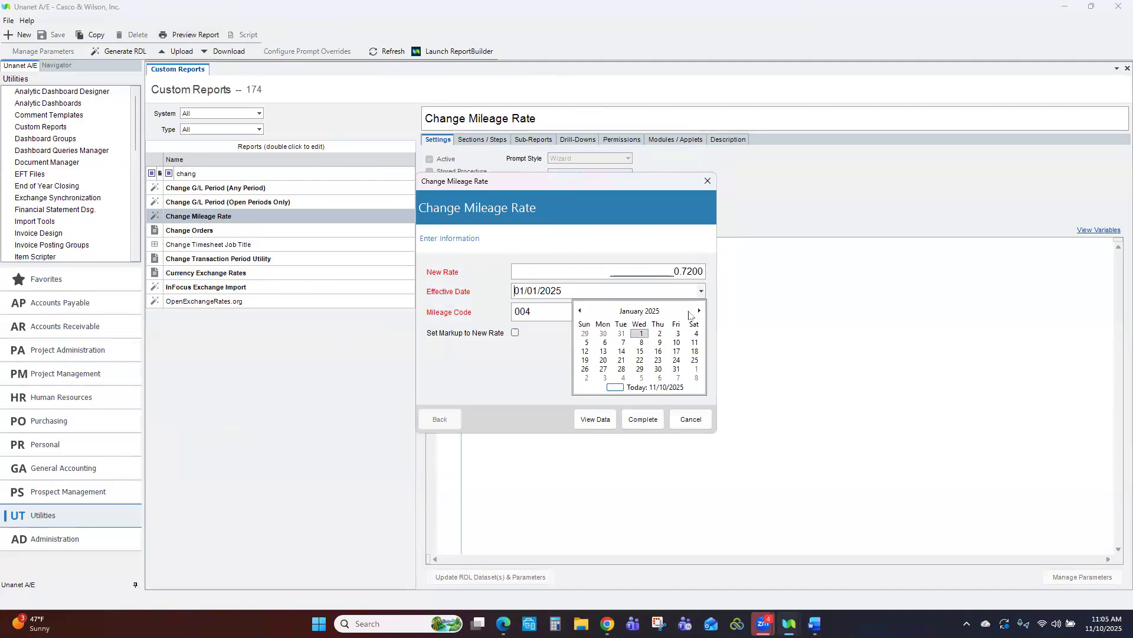
click(641, 313)
click(700, 311)
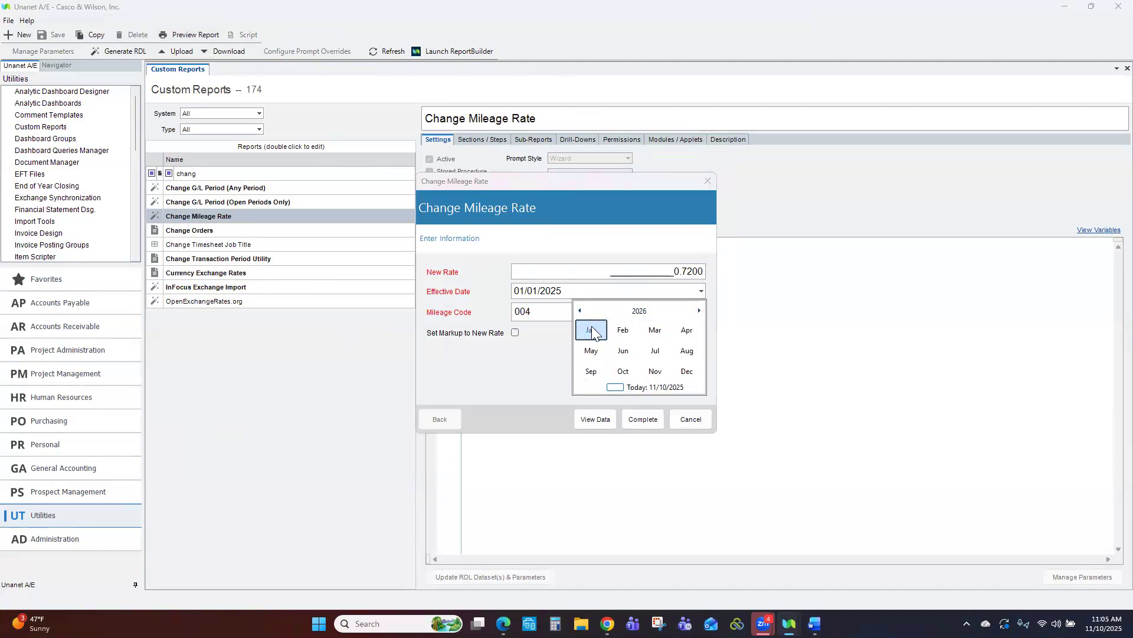
click(615, 330)
click(663, 336)
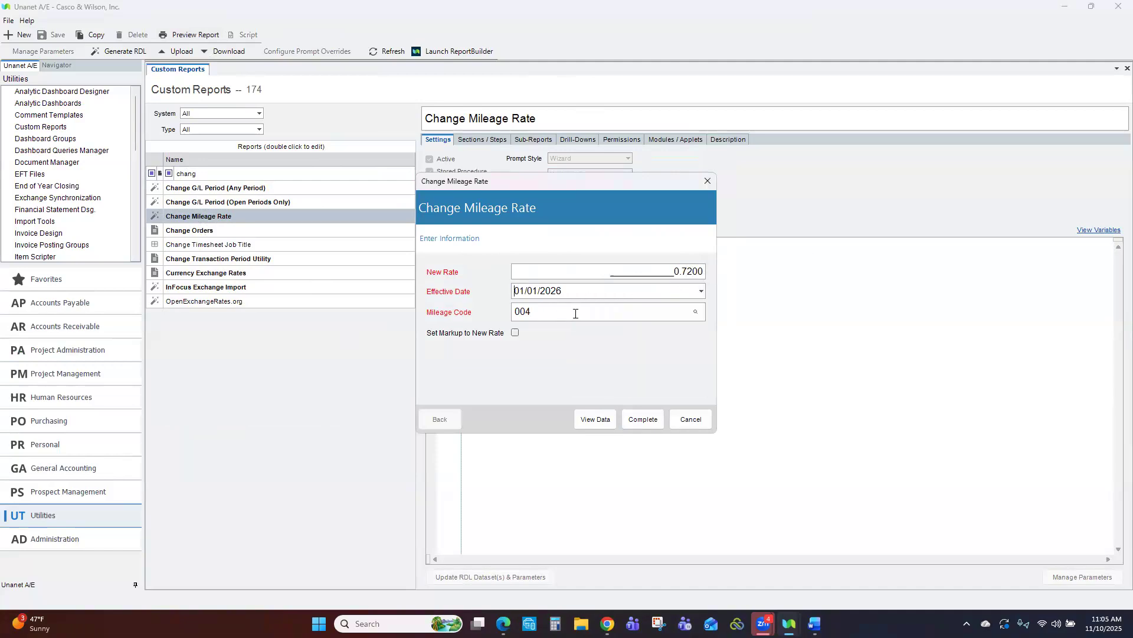
- Pick Mileage (004) as the mileage code, complete the rate change and dismiss the confirmation
click(690, 312)
click(696, 311)
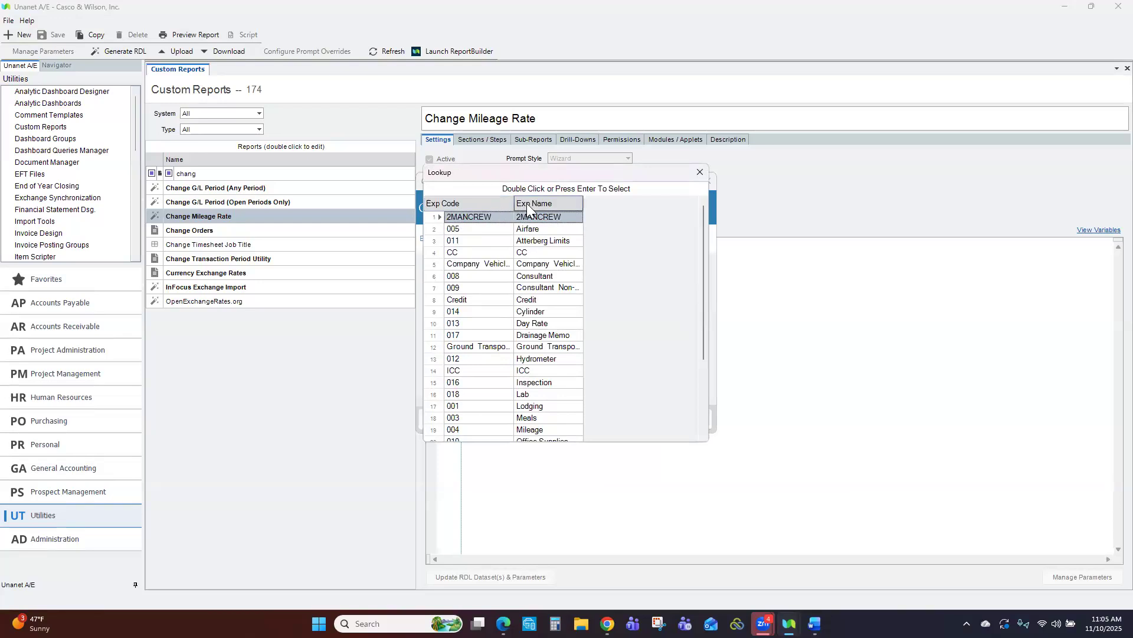
scroll(545, 359, down, 2)
double_click(547, 359)
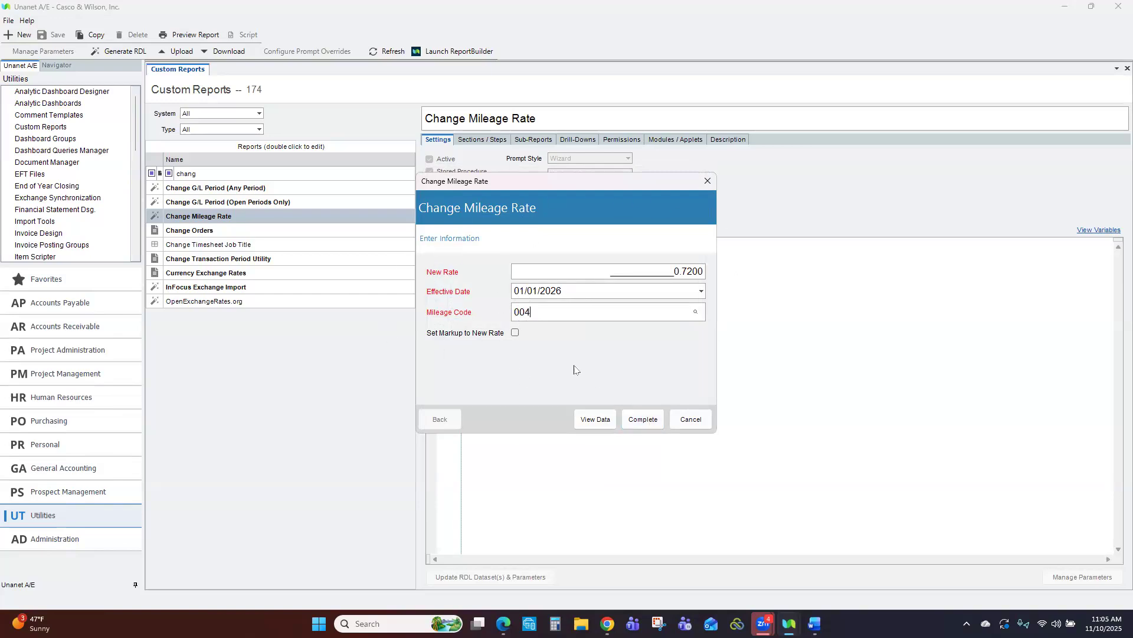
click(647, 423)
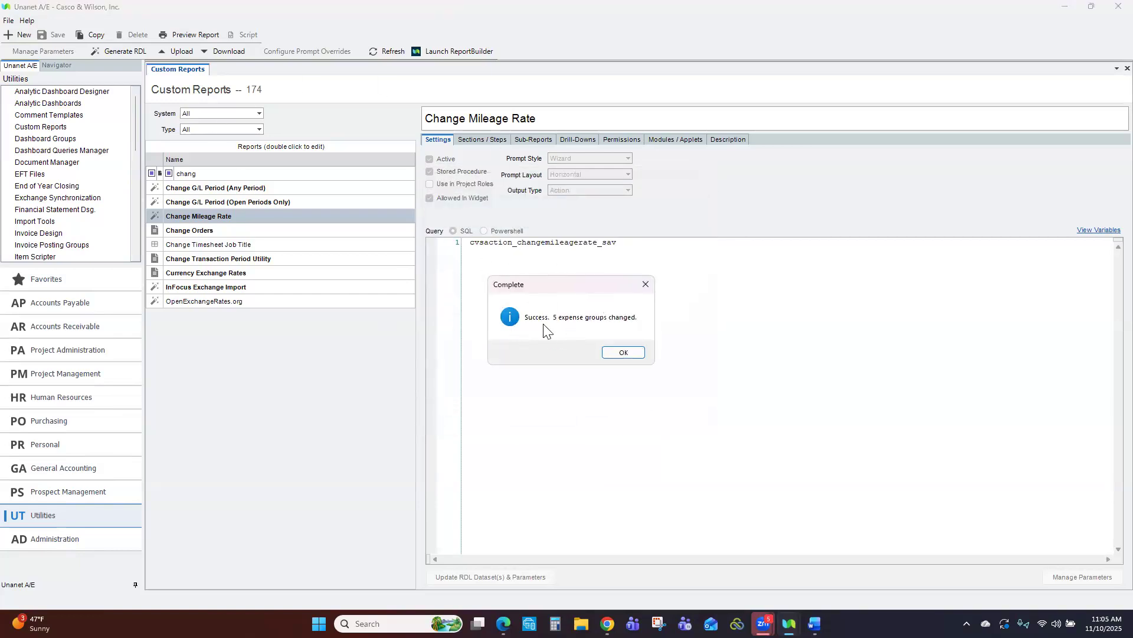
click(629, 356)
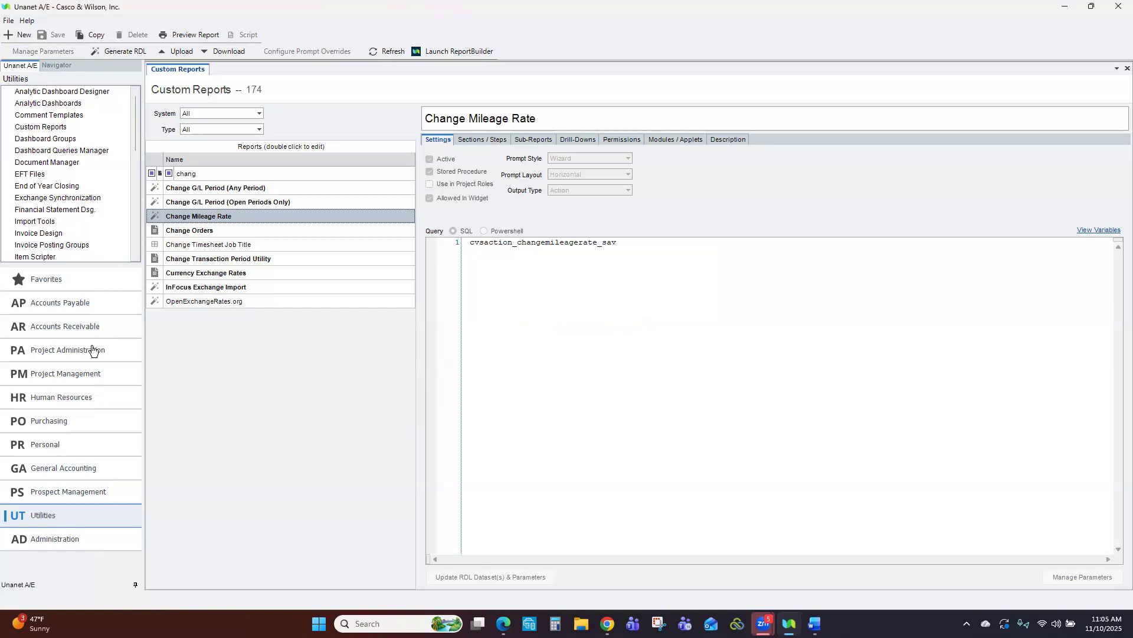
- Check the Mileage unit rate for the 01/01/2026 period of the Architects One expense group
click(71, 354)
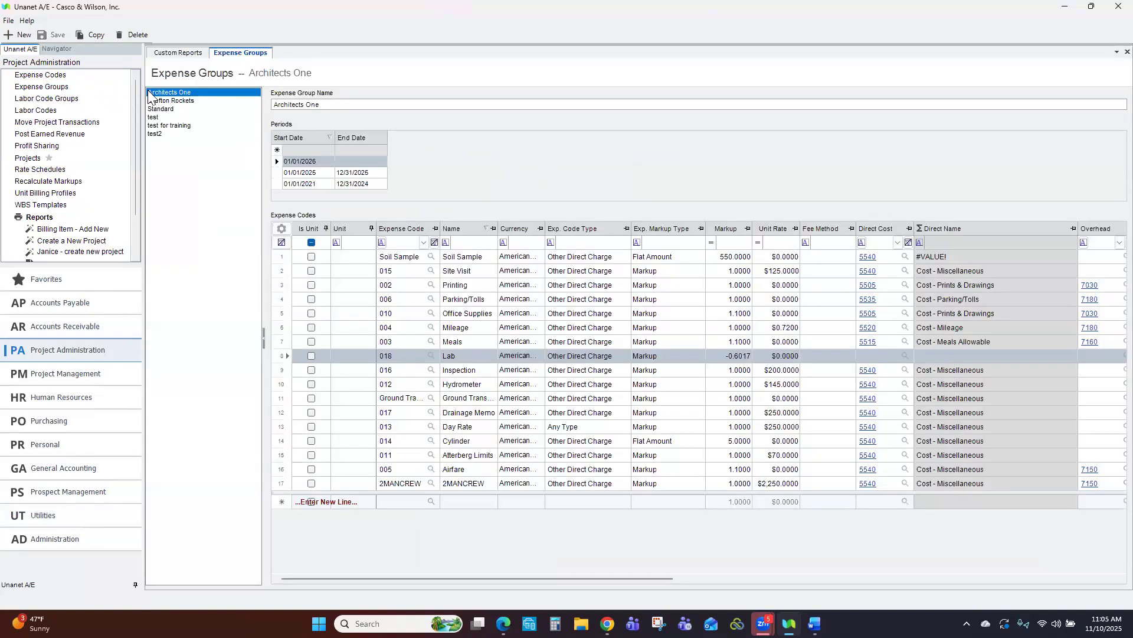
click(311, 162)
key(Escape)
click(765, 327)
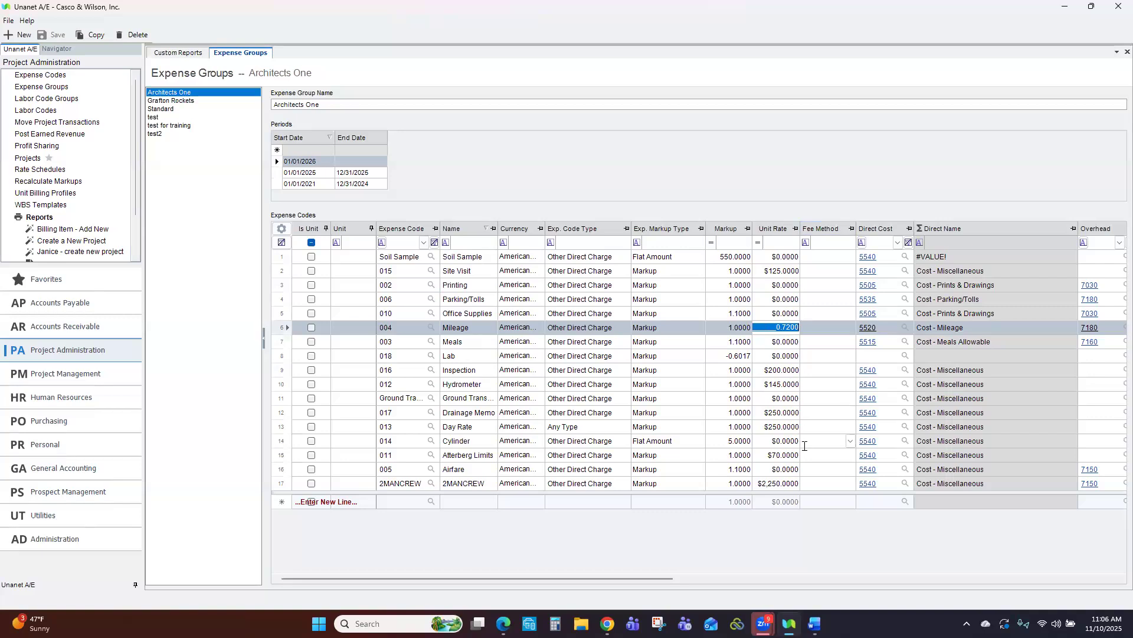
- Return to Custom Reports, review the Change Mileage Rate prompts once more and cancel without running the action
click(177, 53)
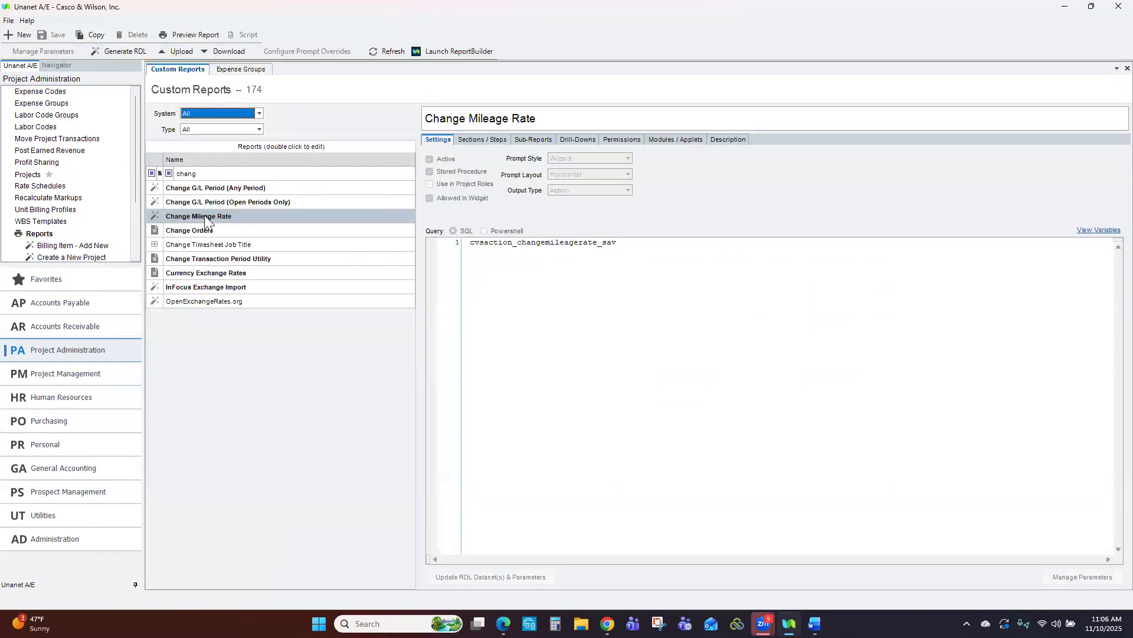
click(205, 215)
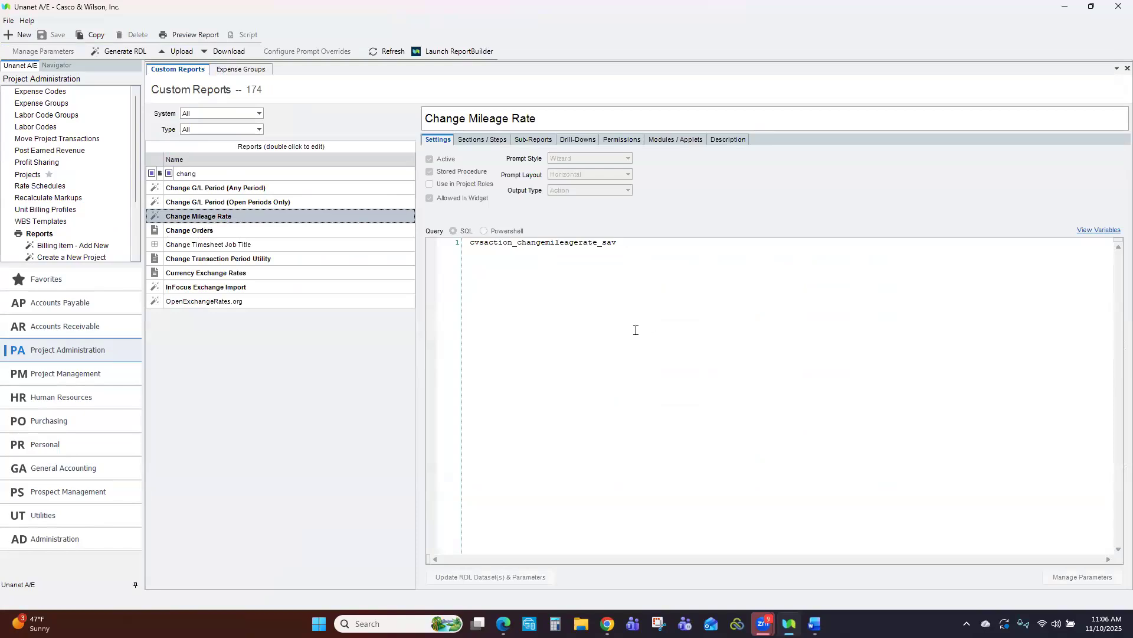
click(177, 34)
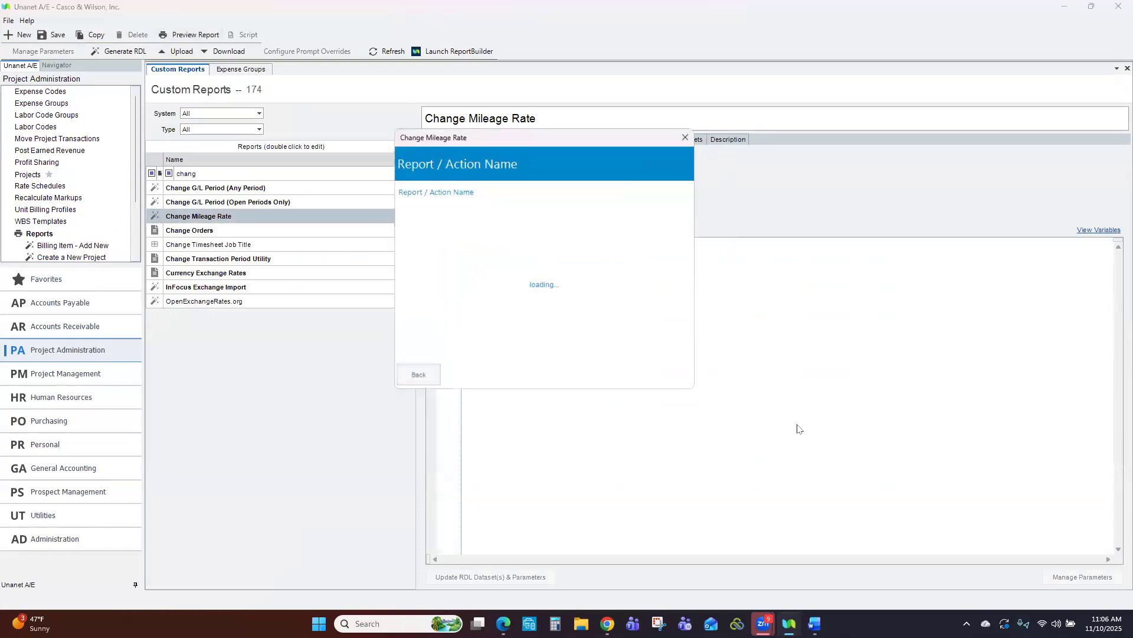
click(690, 311)
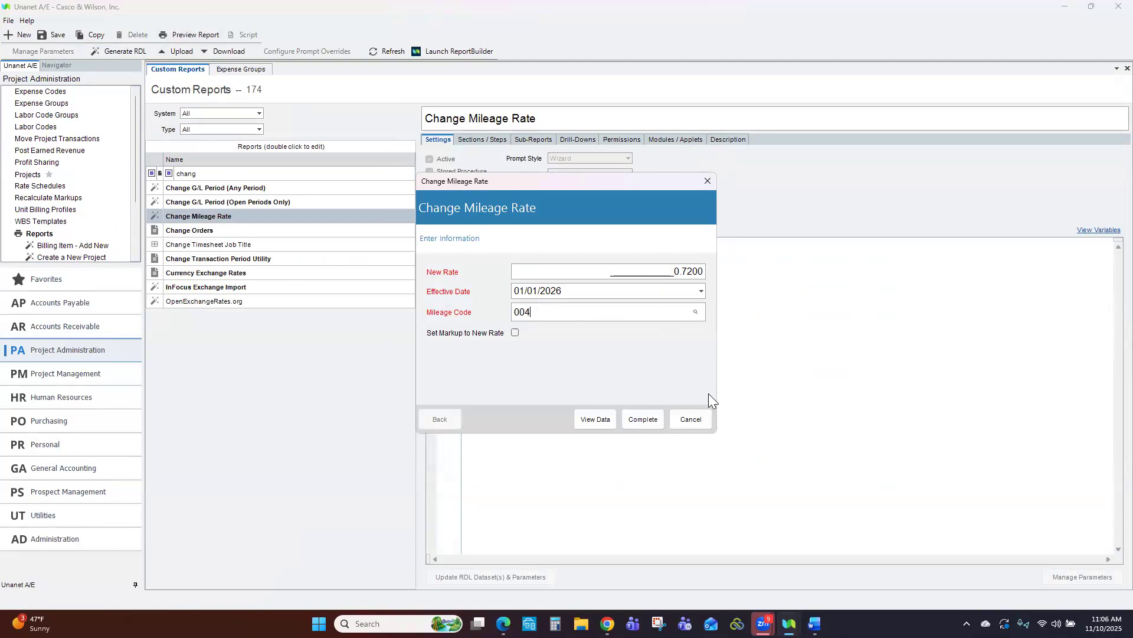
click(705, 418)
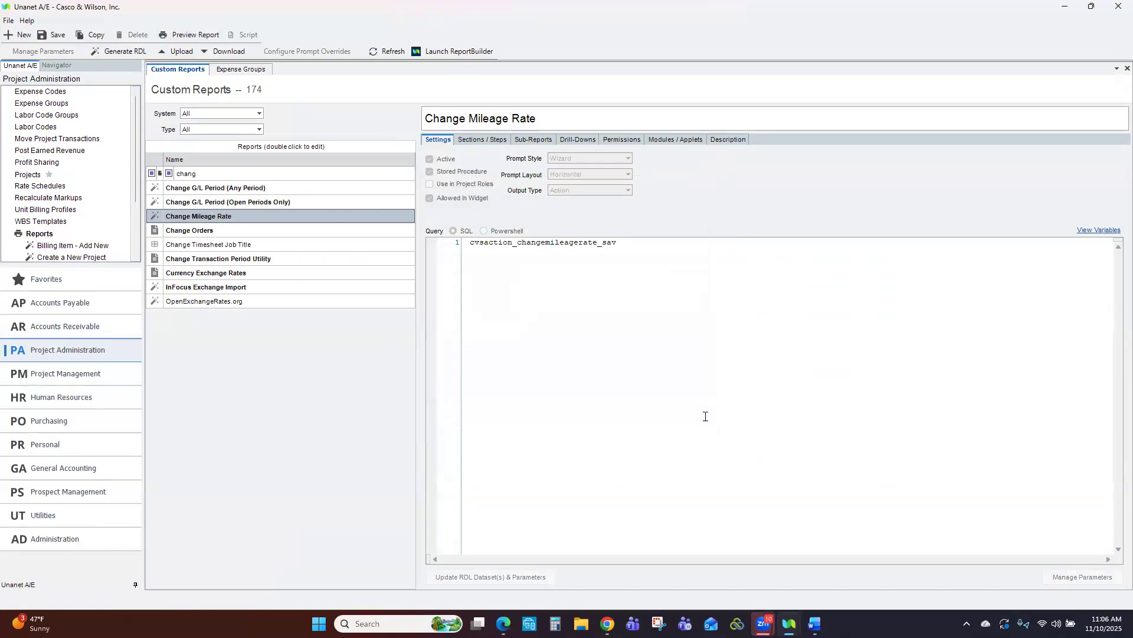
- Filter the custom reports by "rate" and load the Rate Schedule Assignments report
click(239, 172)
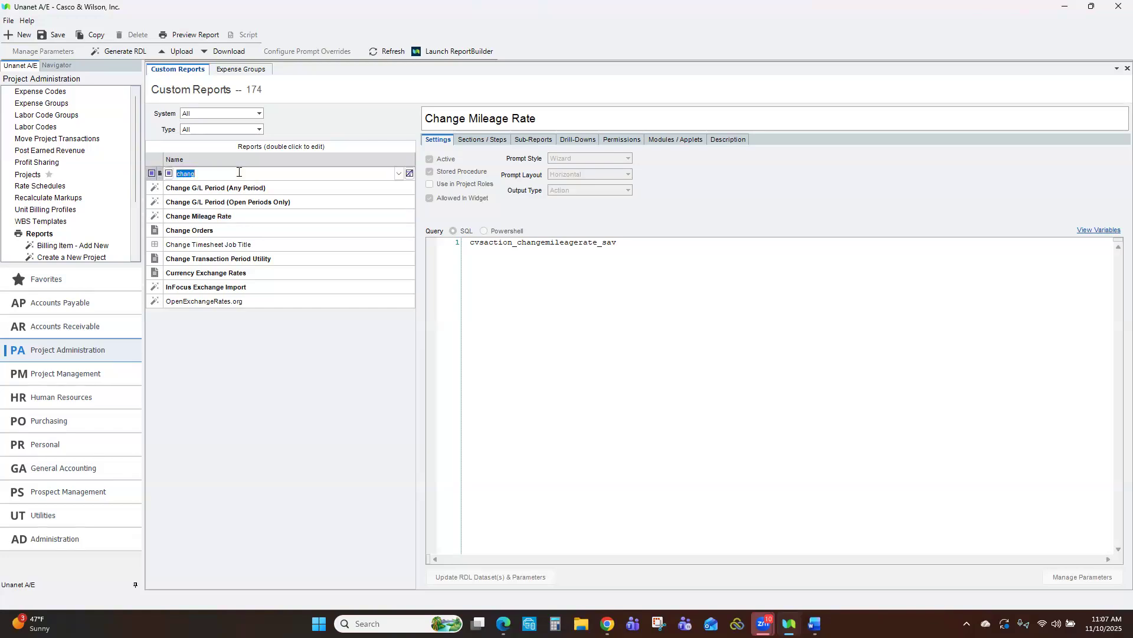
key(BackSpace)
text(rate)
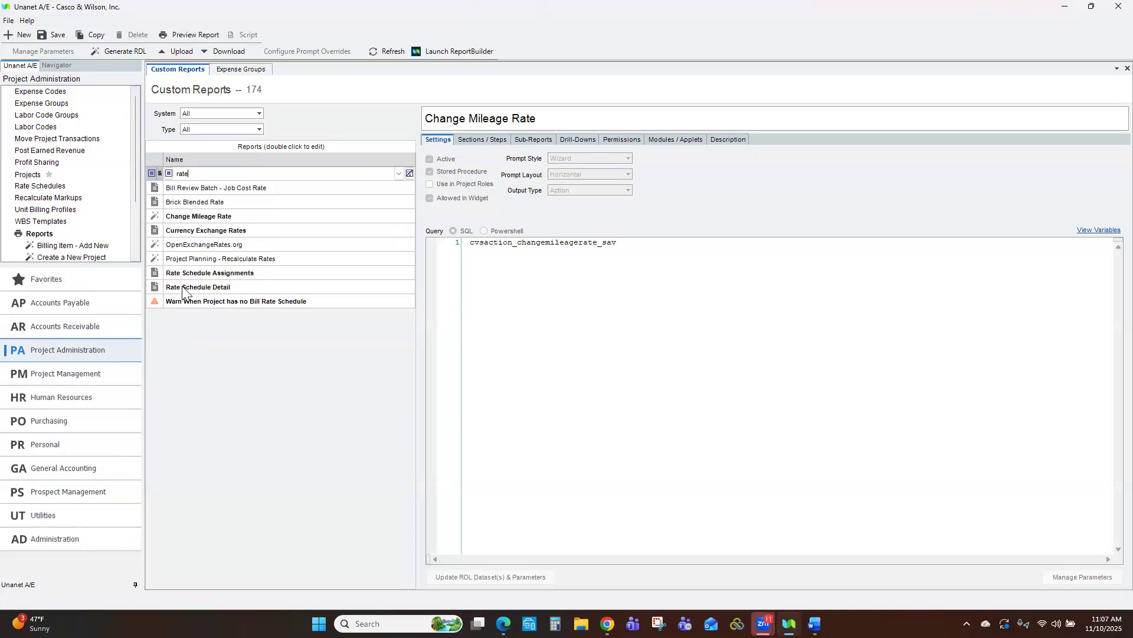
click(195, 274)
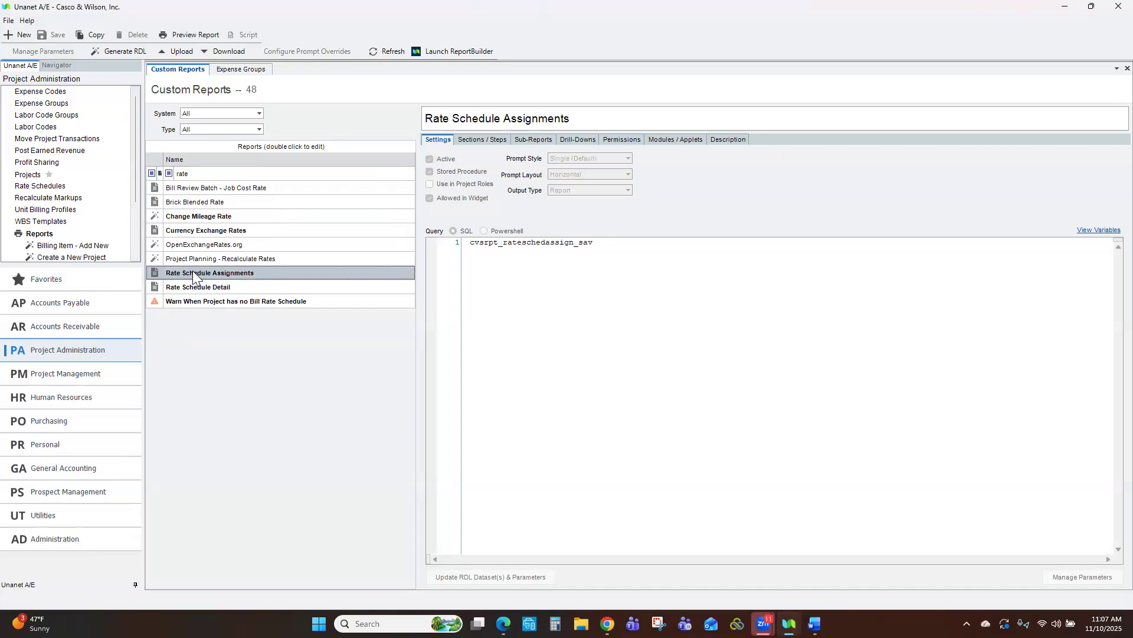
- Generate the Rate Schedule Assignments report for active date 01/01/2025, schedule type Bill and project status Active
click(193, 35)
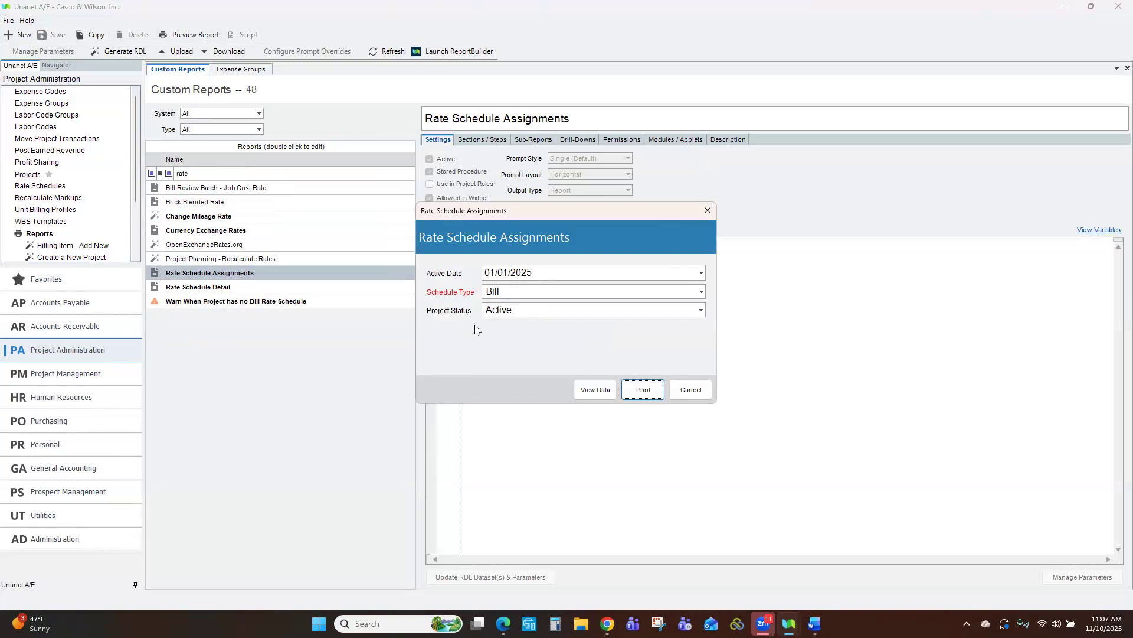
click(701, 310)
click(703, 311)
click(637, 391)
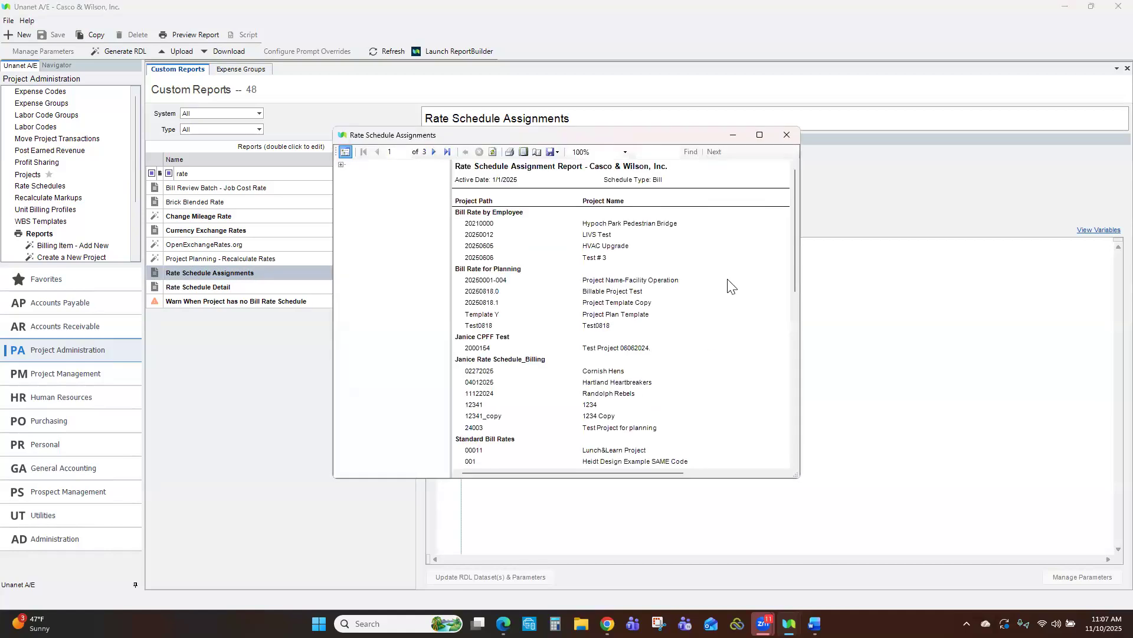
- Enlarge the Rate Schedule Assignments report, examine which projects are assigned to each bill rate schedule, and close it
click(760, 140)
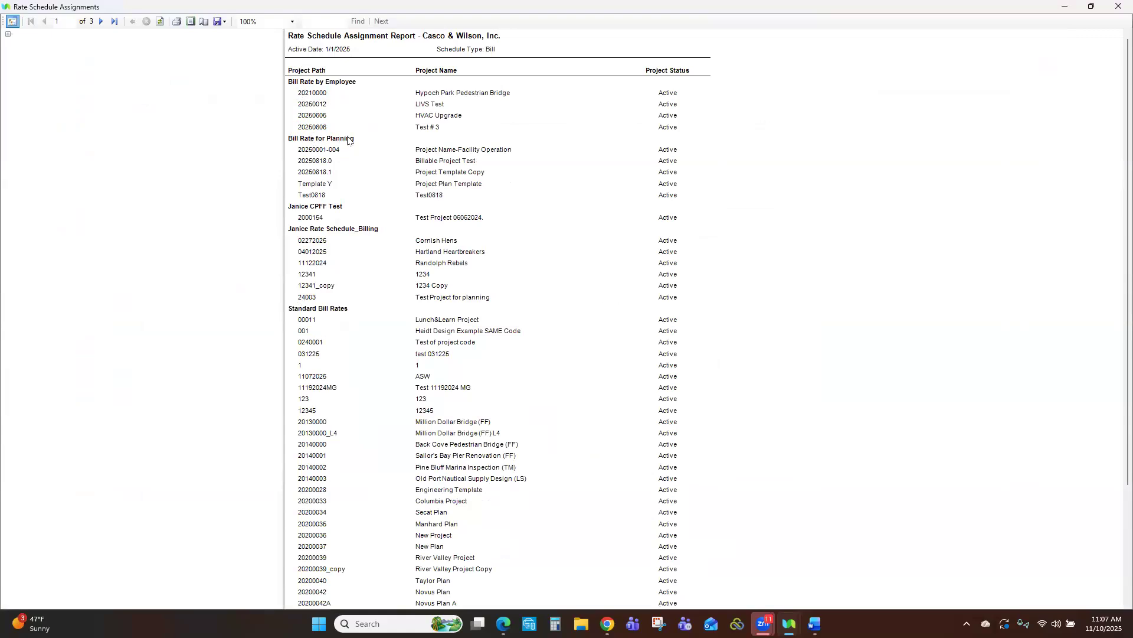
scroll(320, 295, down, 1)
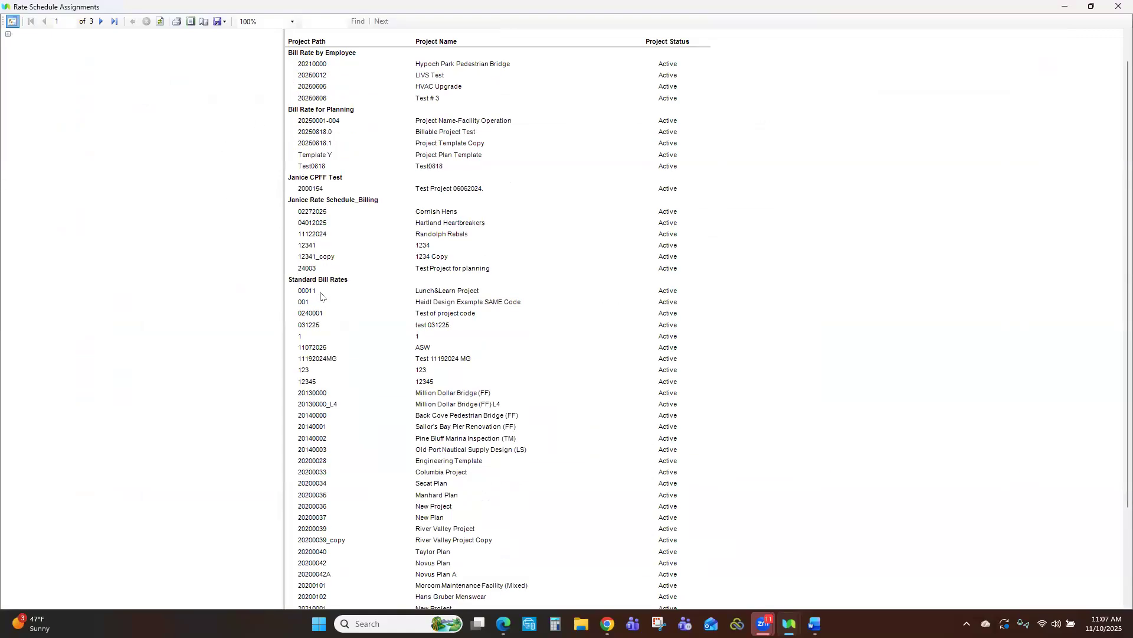
scroll(329, 309, down, 4)
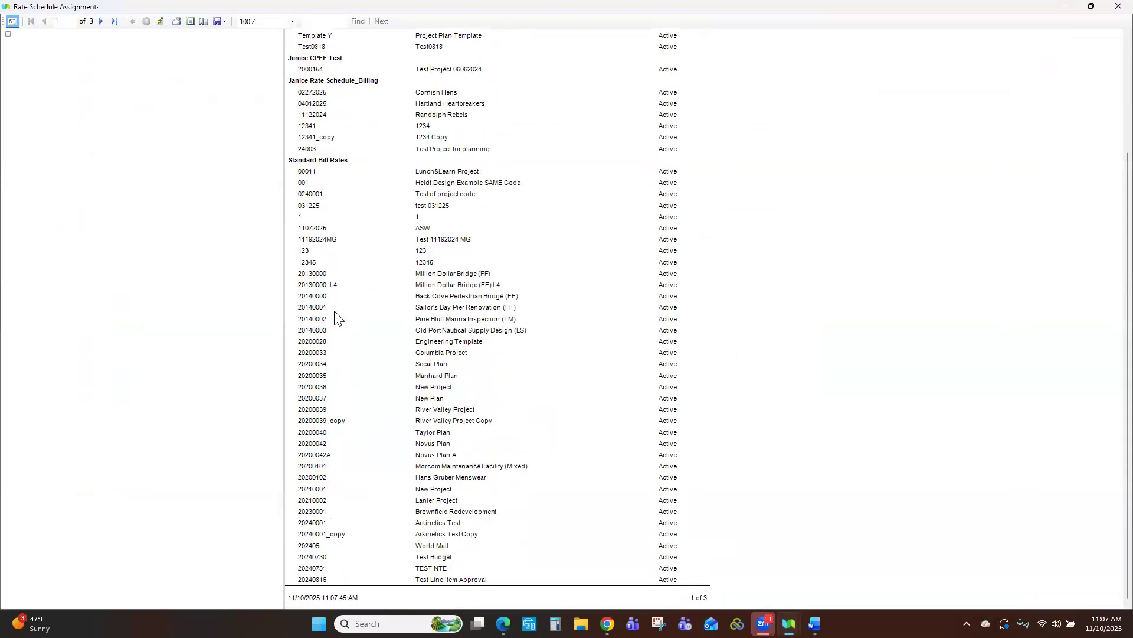
scroll(334, 317, up, 1)
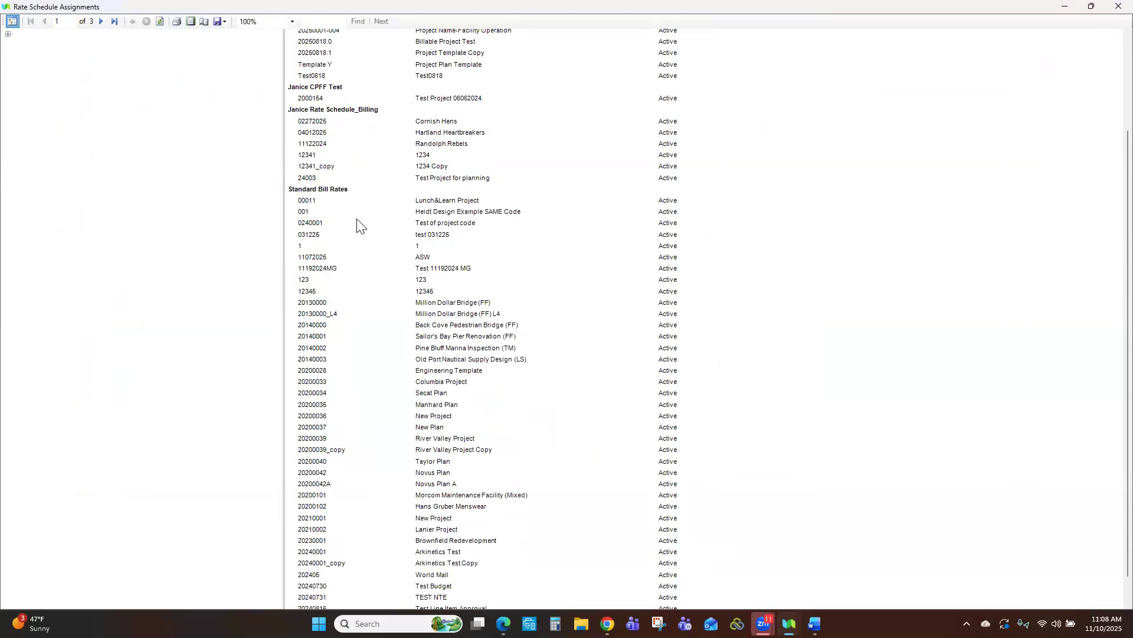
scroll(357, 226, down, 1)
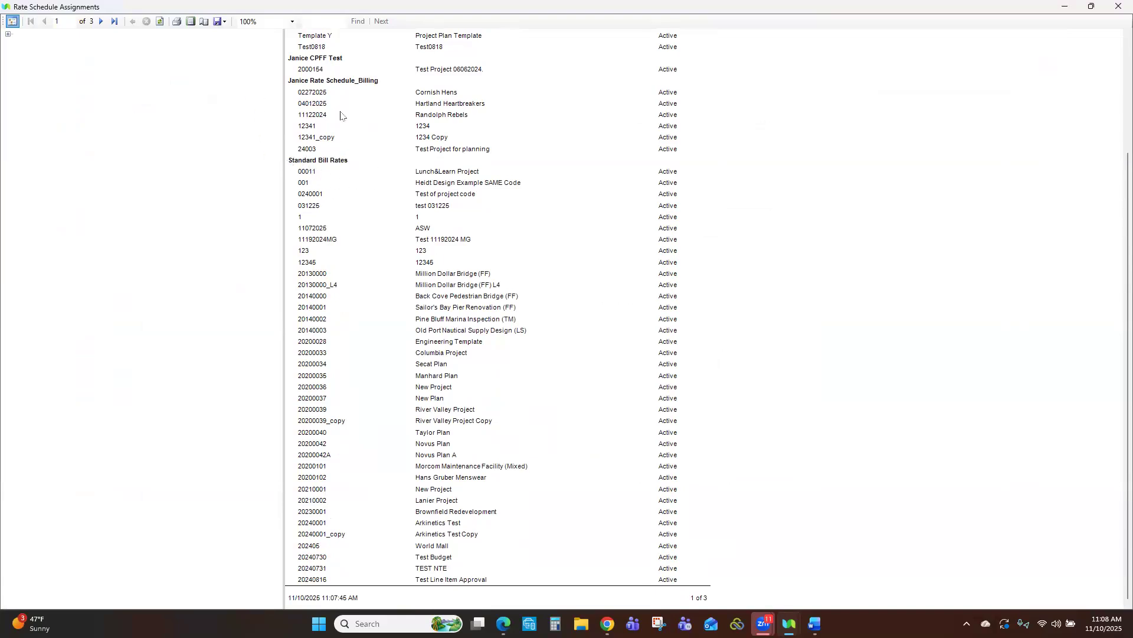
click(1117, 6)
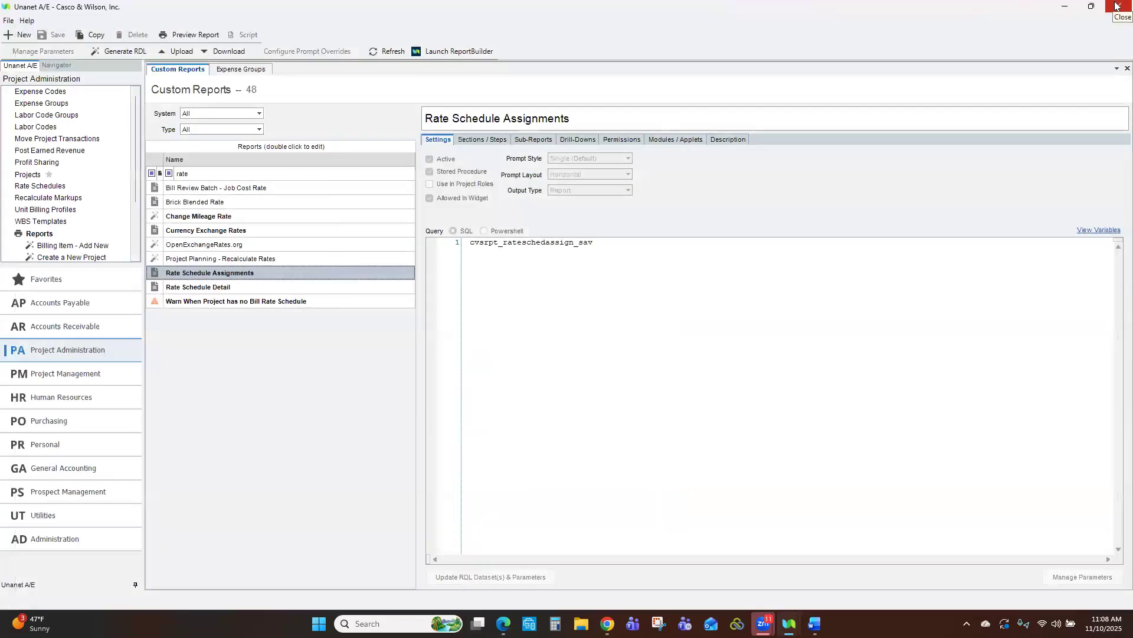
- Generate the Rate Schedule Detail report for Standard Bill Rates with active date 01/01/2025, examine the rates per job title, and close it
click(208, 288)
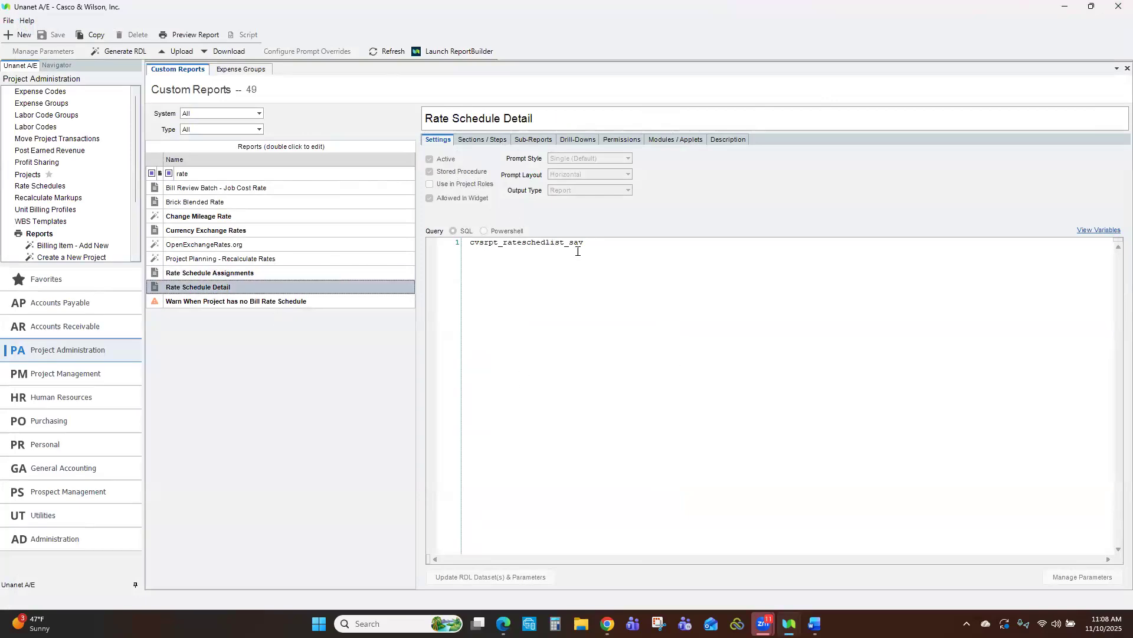
click(189, 35)
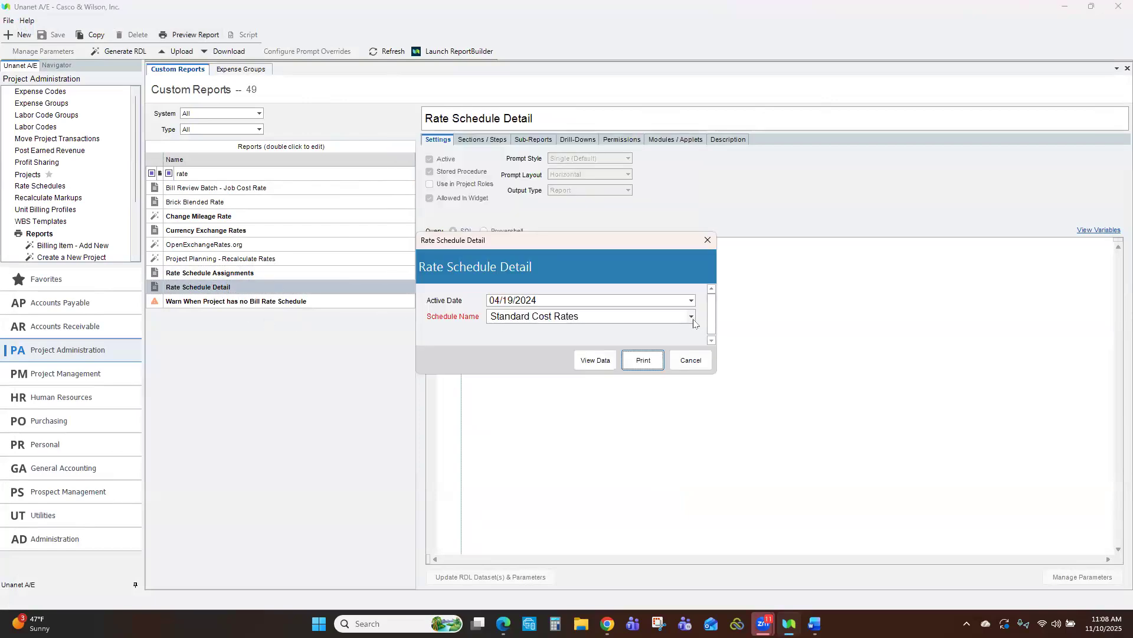
click(692, 318)
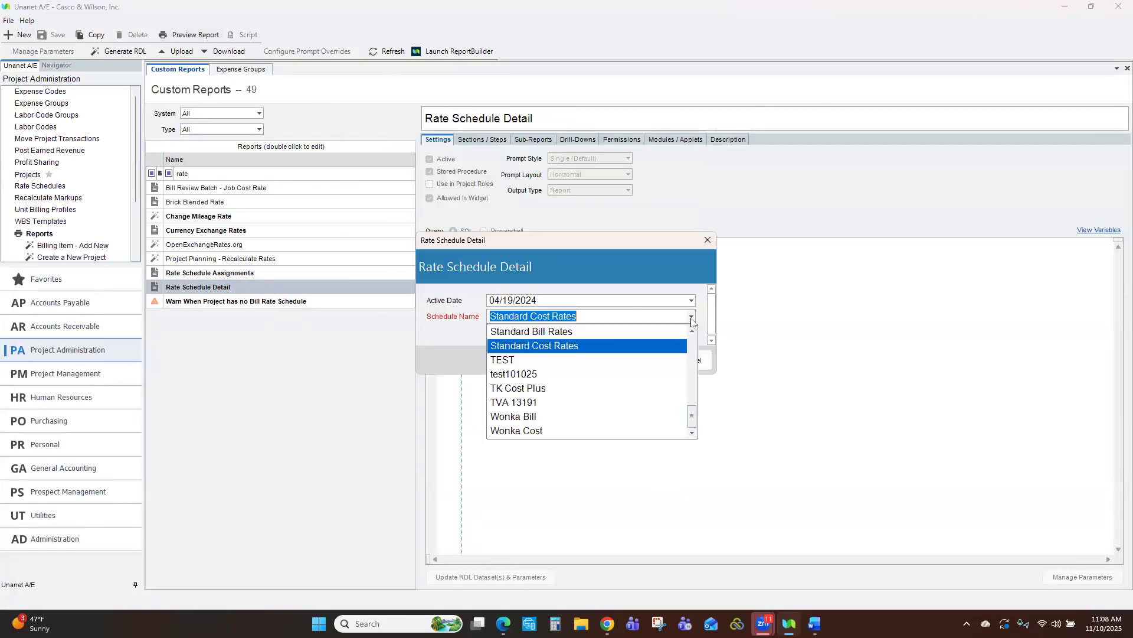
click(594, 332)
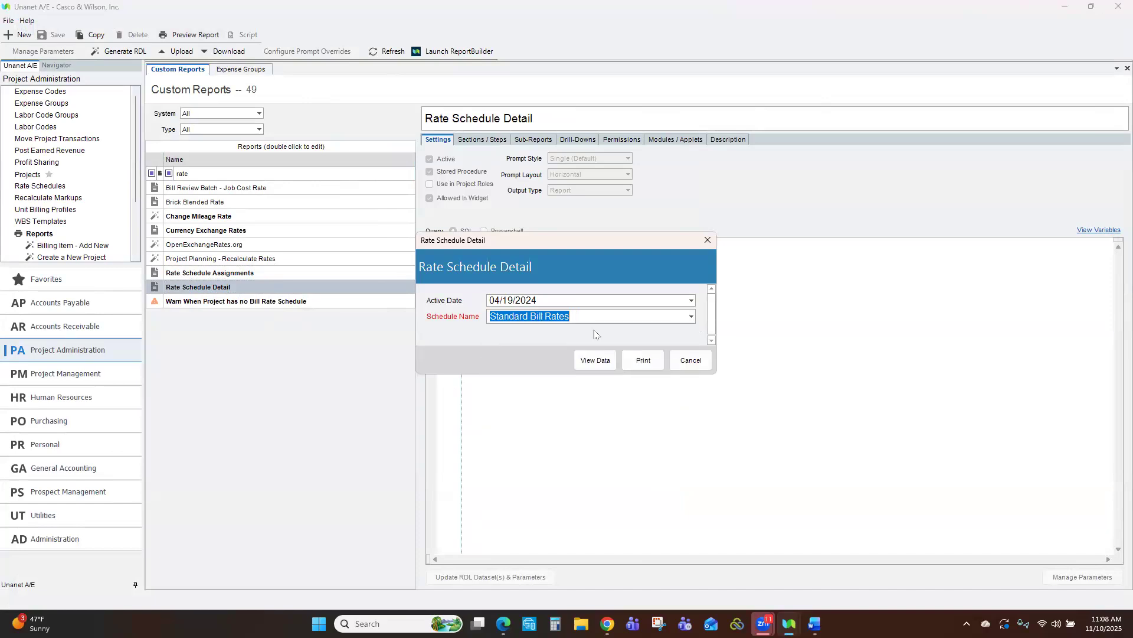
drag(584, 300, 437, 304)
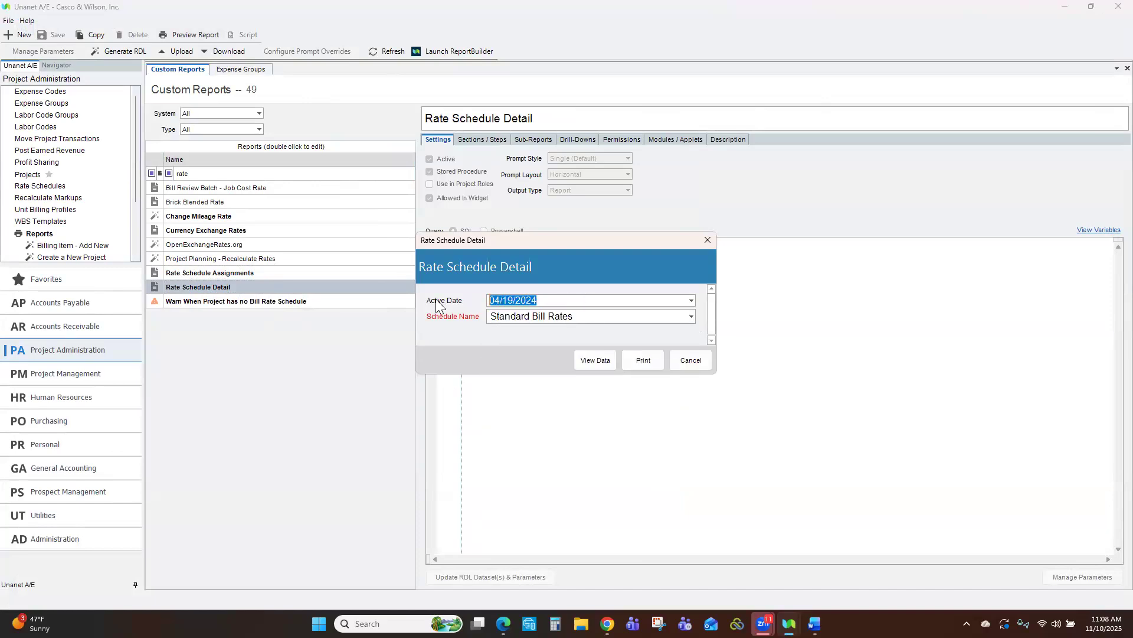
text(01/01/2025)
click(651, 365)
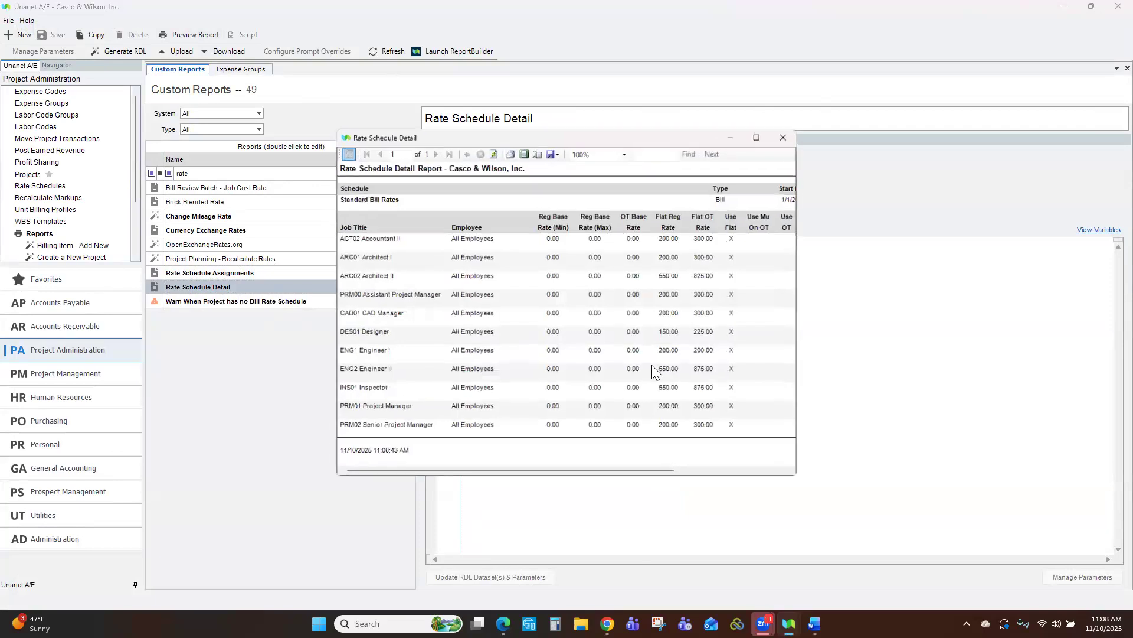
click(759, 135)
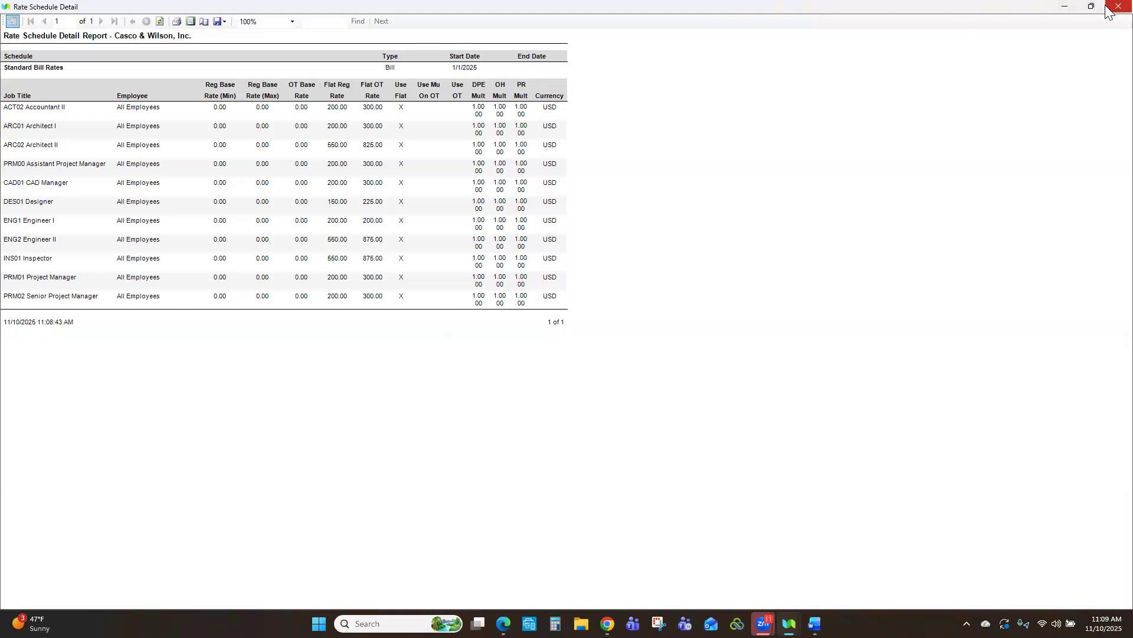
key(alt+F4)
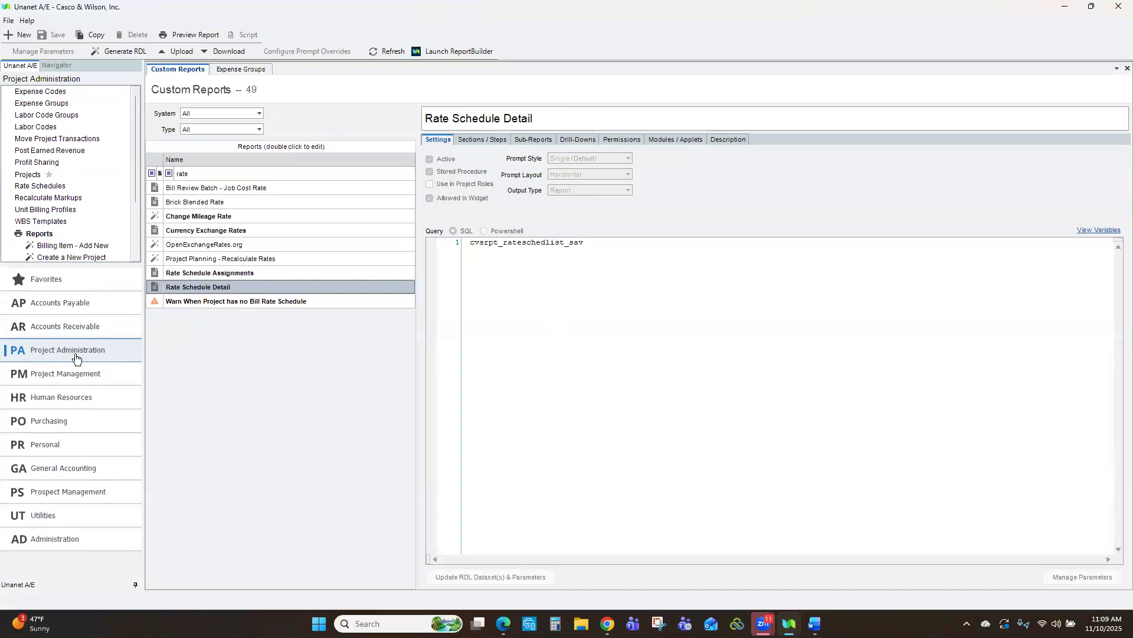
- Look up the Standard Bill Rates schedule in Rate Schedules and load it
click(50, 186)
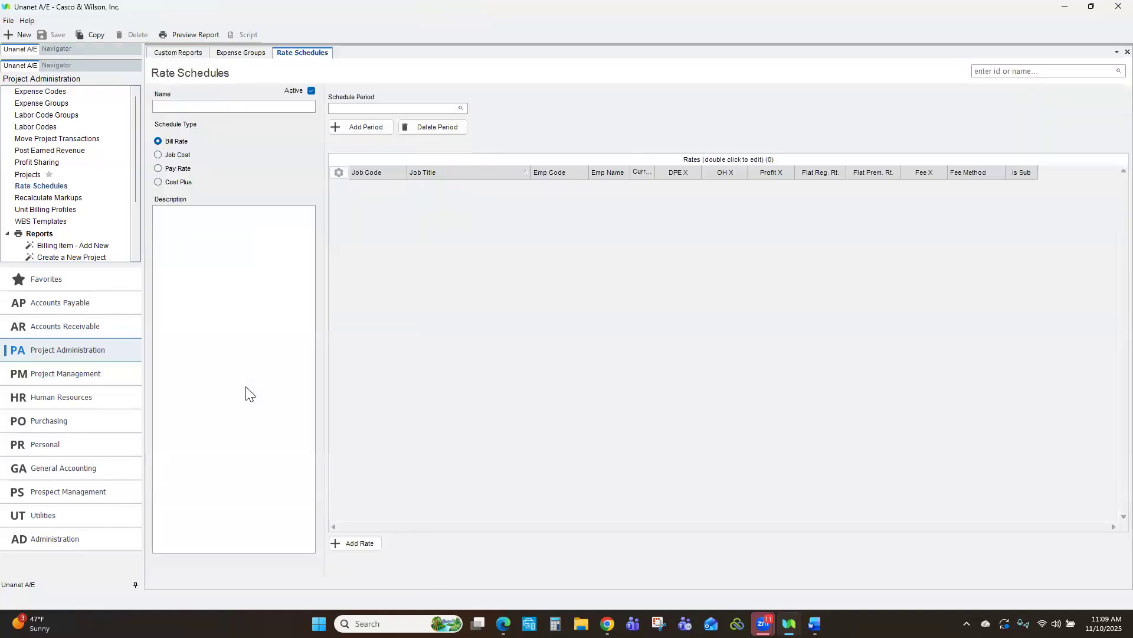
click(1119, 71)
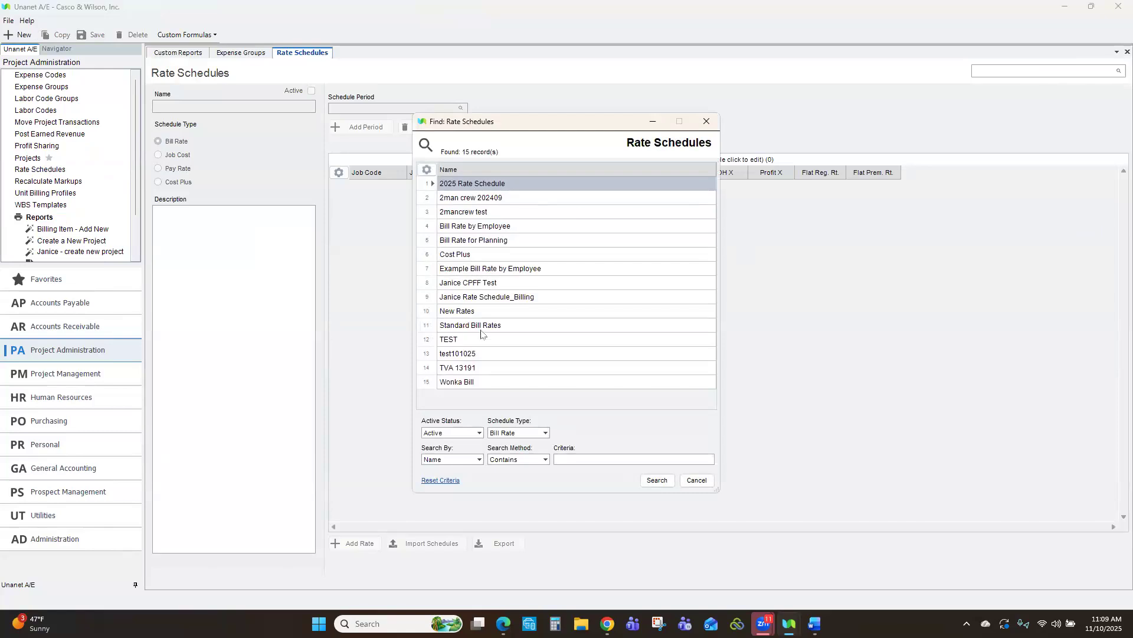
double_click(479, 326)
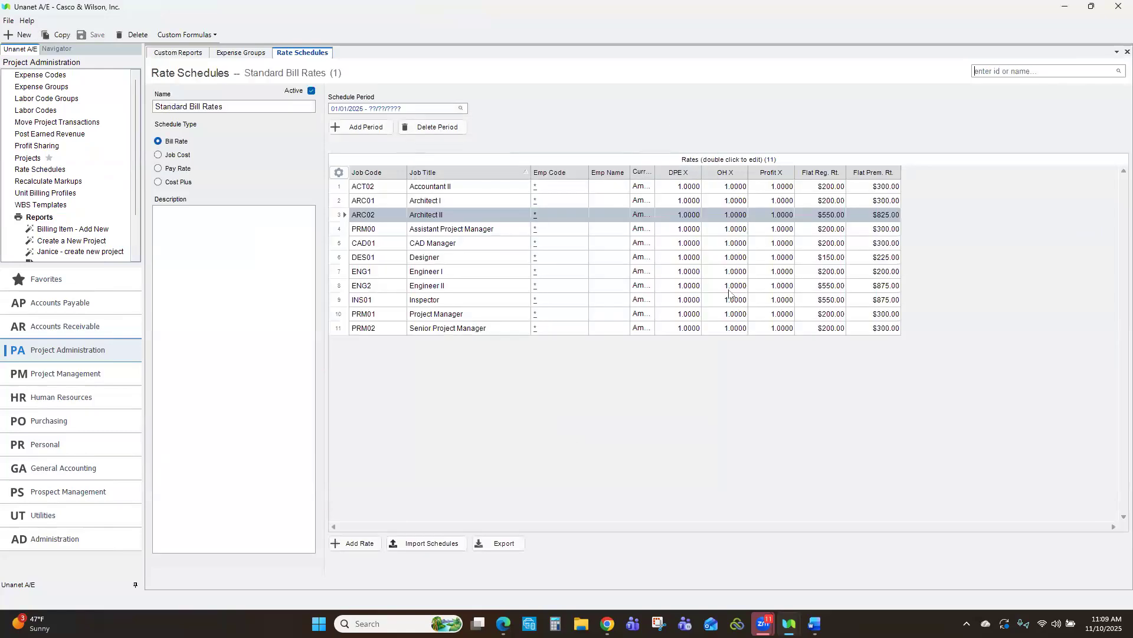
- Check which schedule types the rate schedule search can filter by, and cancel the search
click(1117, 71)
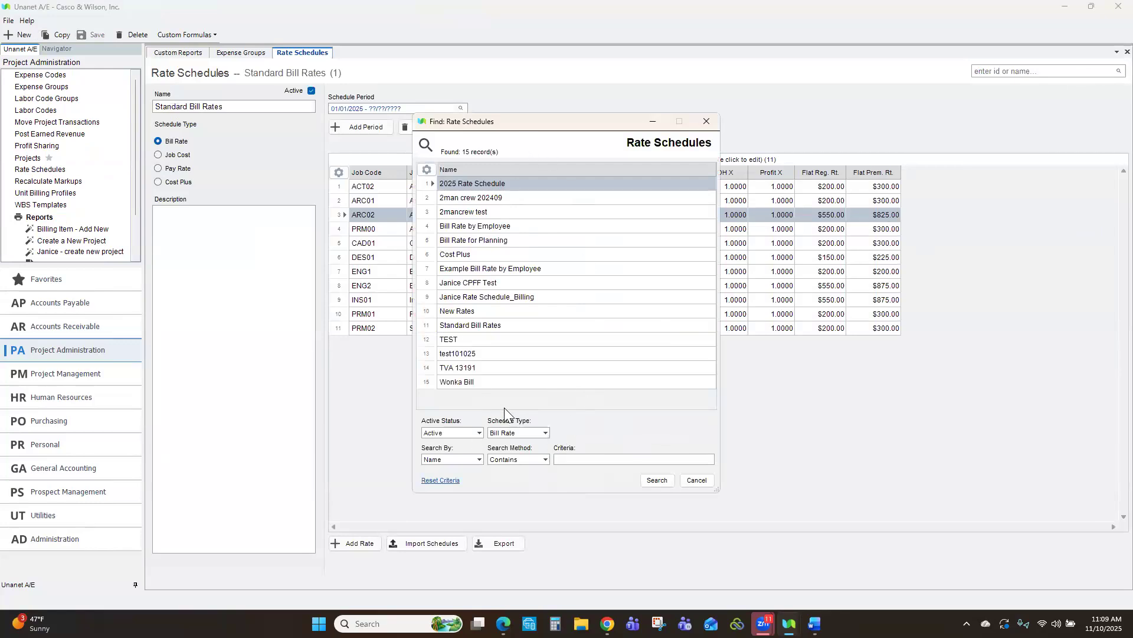
click(545, 433)
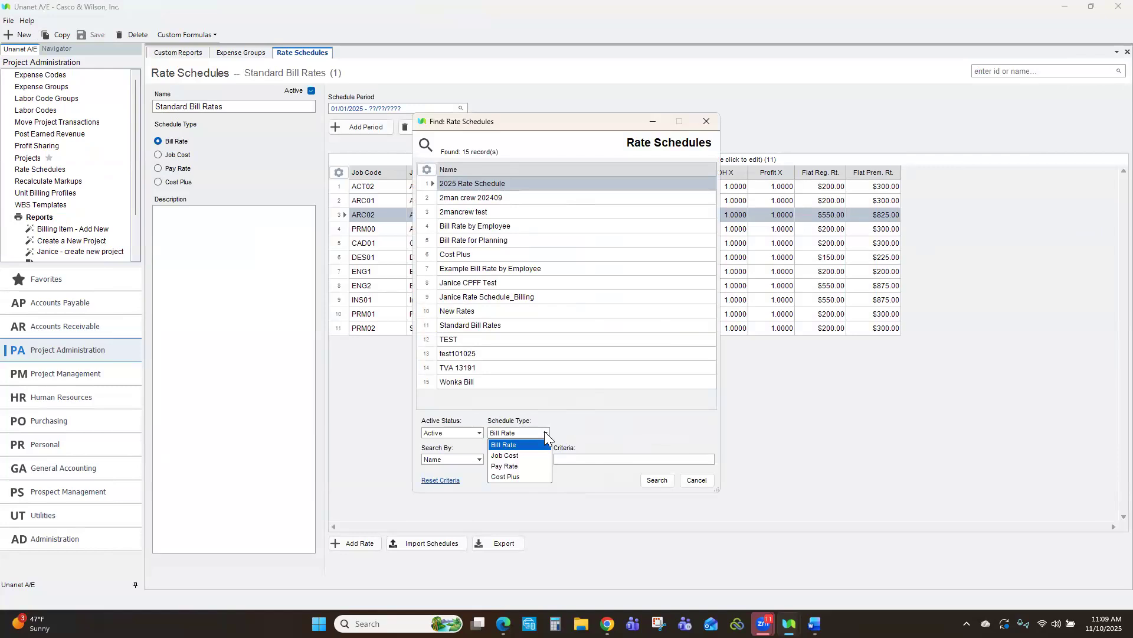
click(693, 483)
click(696, 481)
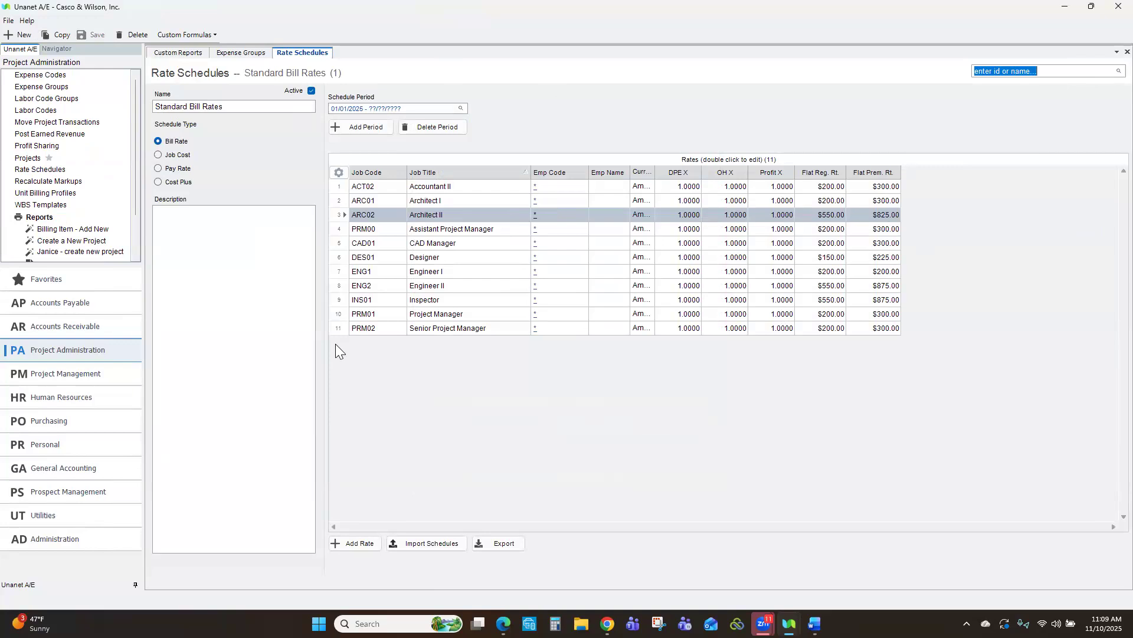
- Add a new schedule period to Standard Bill Rates with effective date 01/01/2026
click(347, 126)
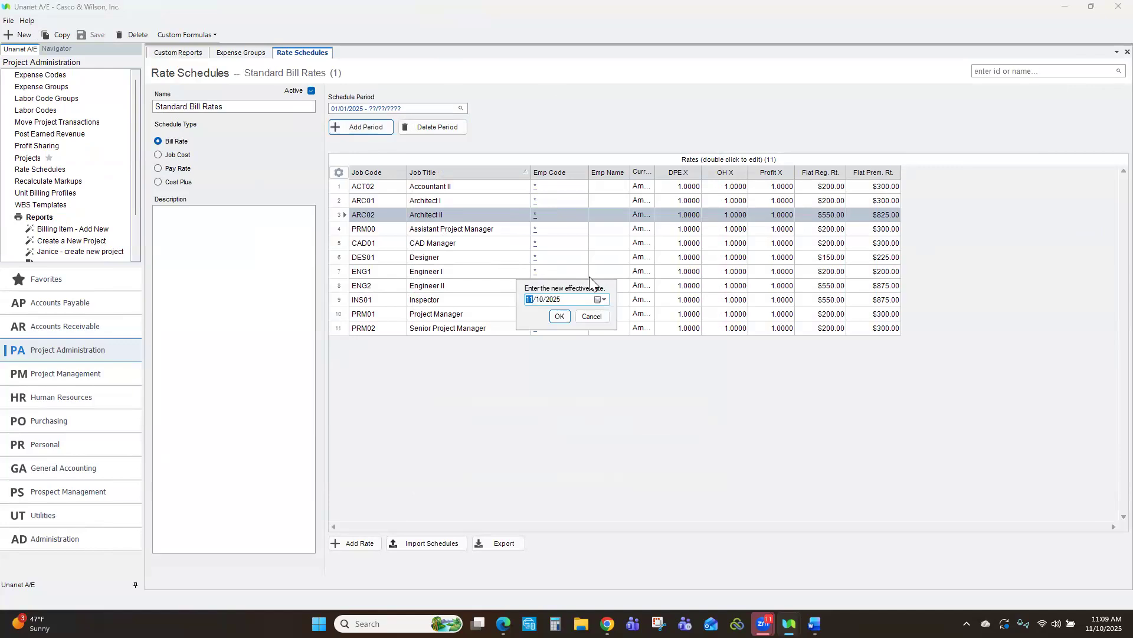
click(605, 300)
click(650, 316)
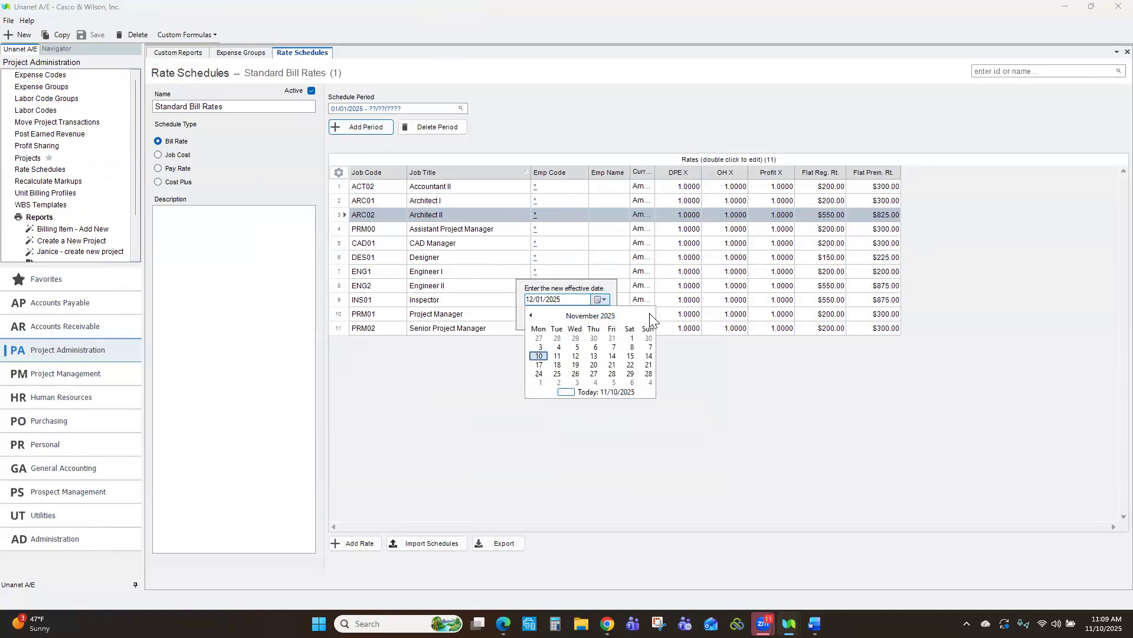
click(650, 316)
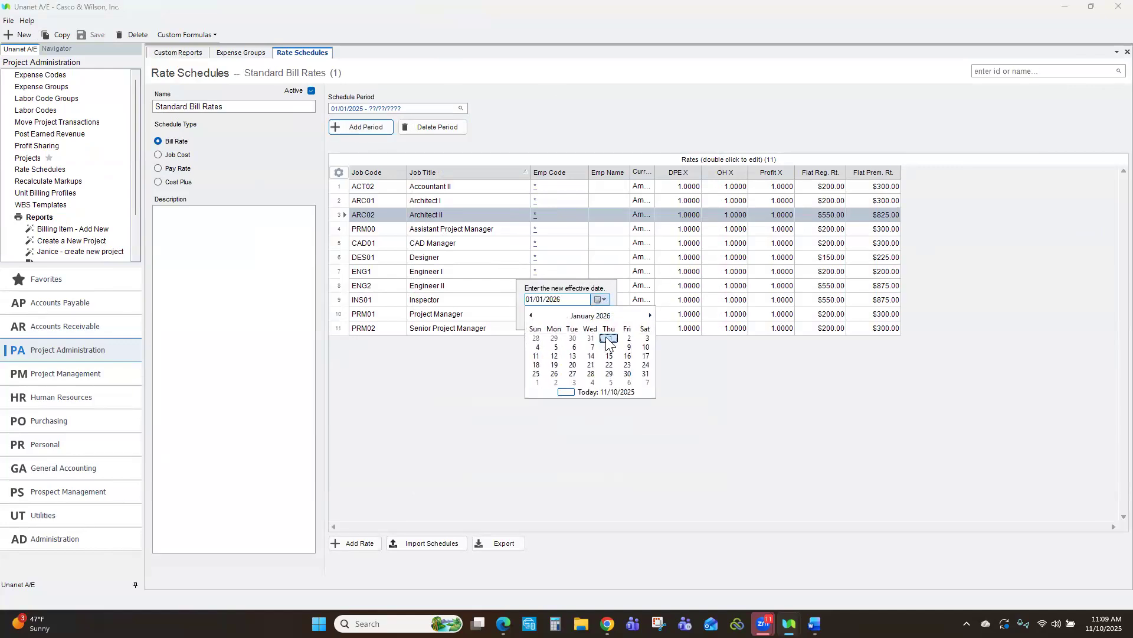
click(609, 338)
key(Return)
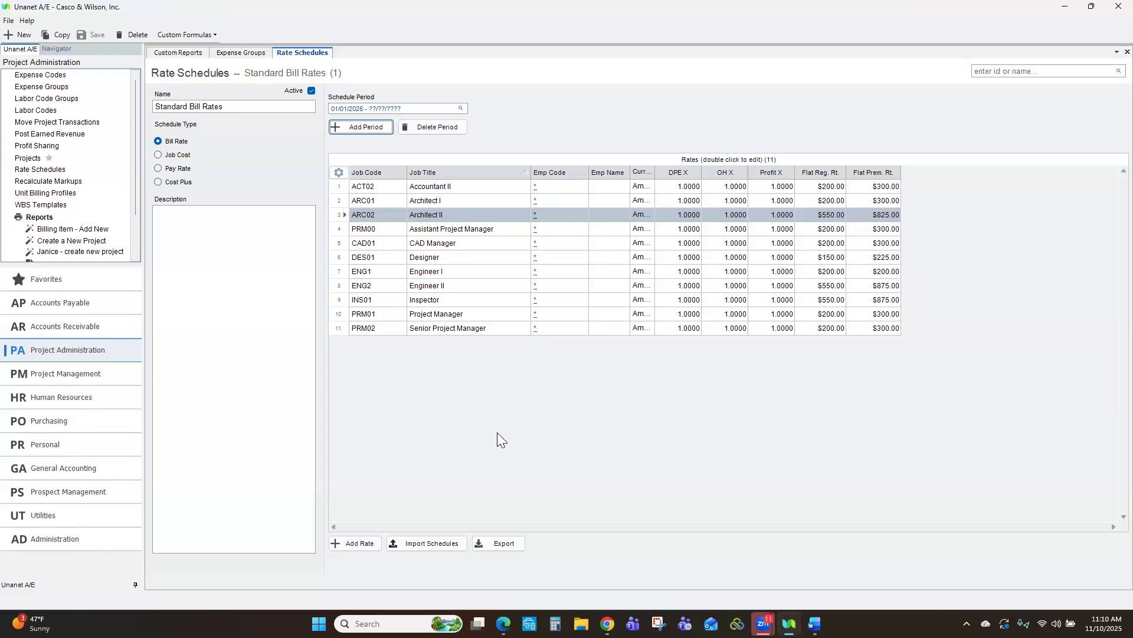
- Export the 2026 period's rates to the Desktop as Ratescheduletemplate.csv and open the file enlarged in Excel
click(504, 544)
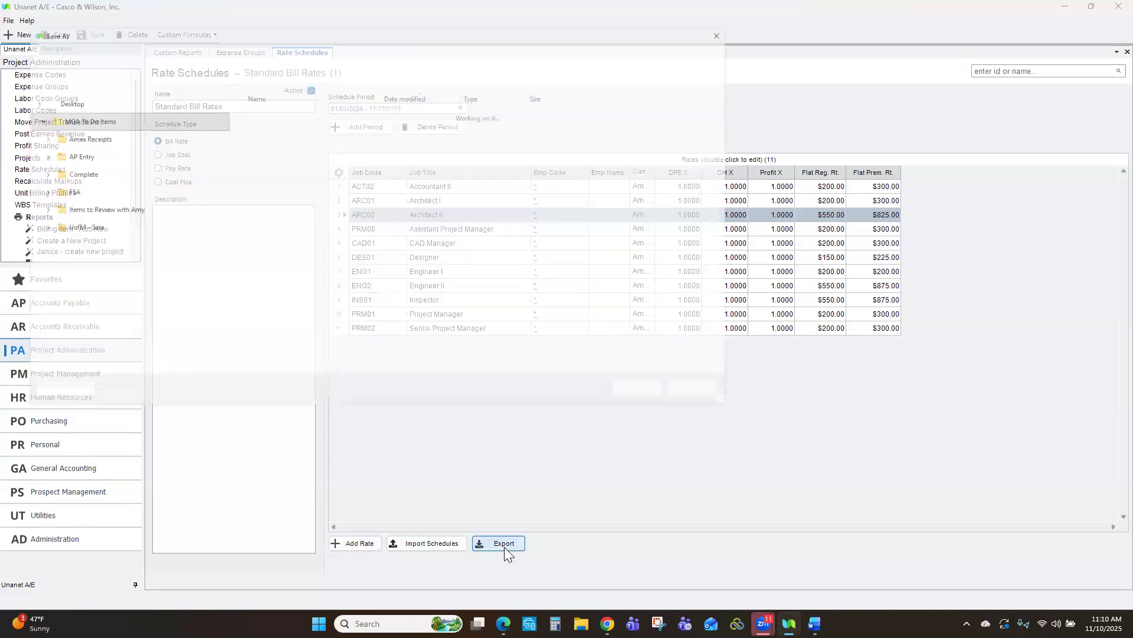
click(52, 97)
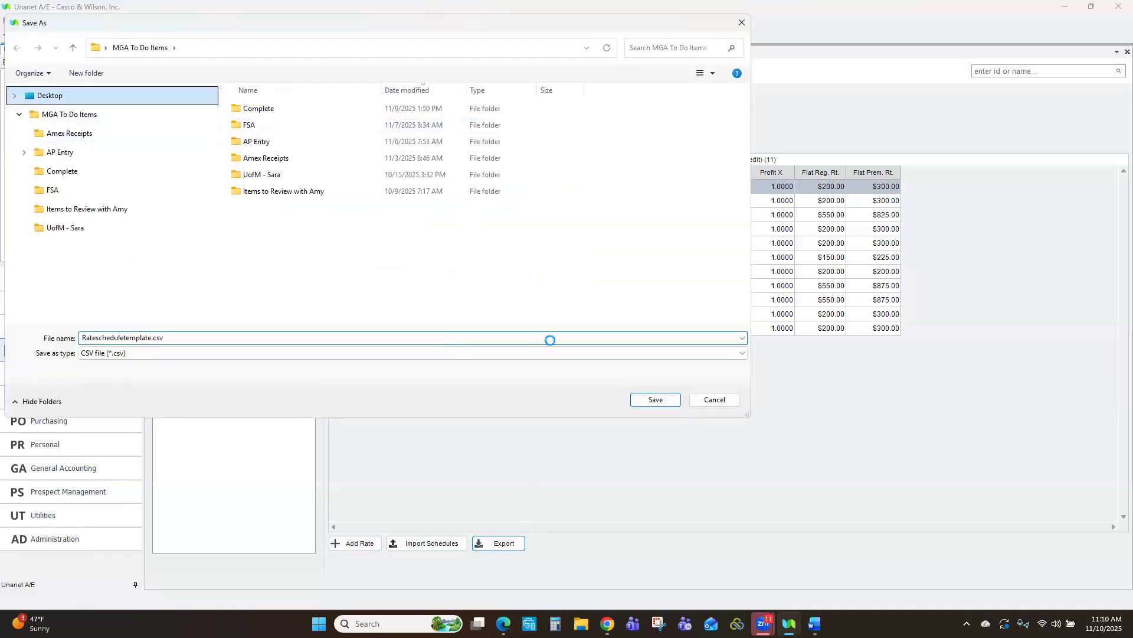
click(649, 401)
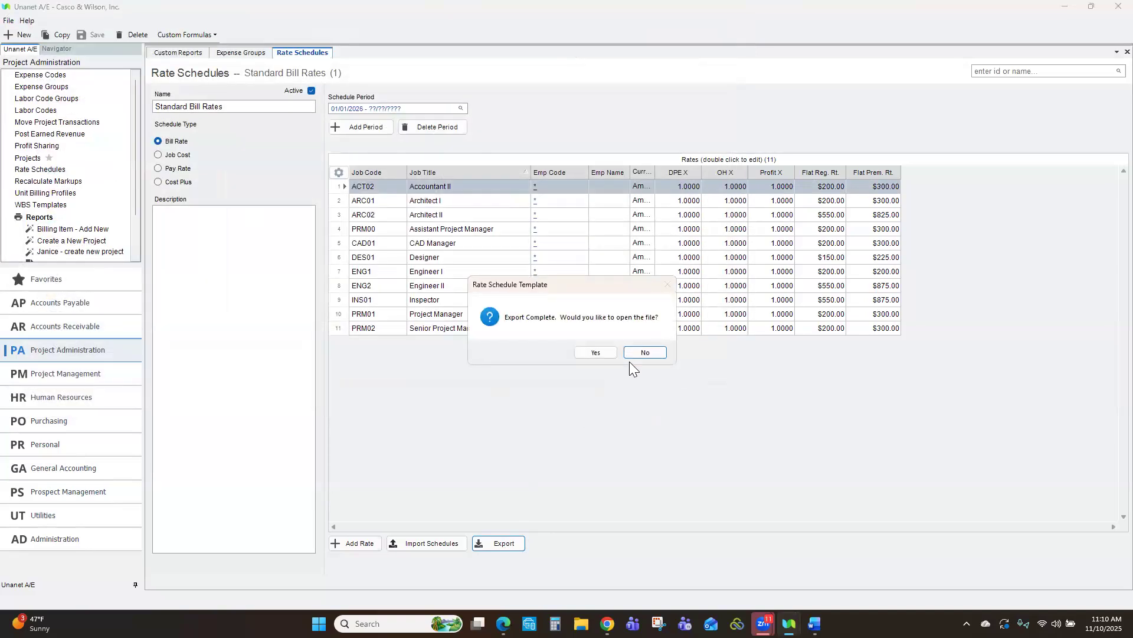
click(594, 352)
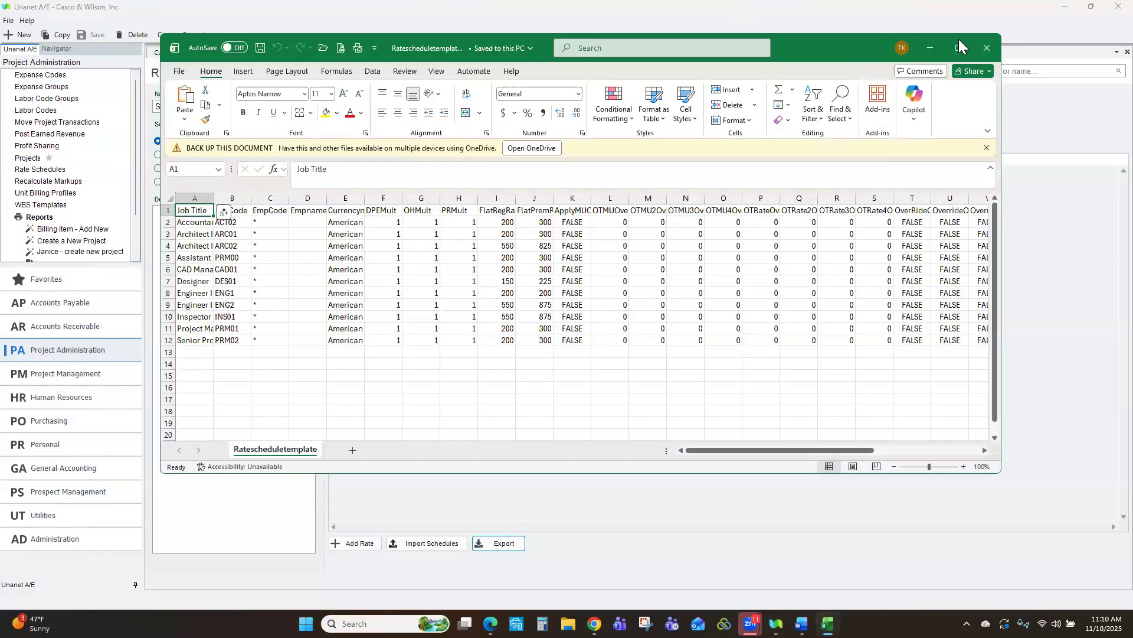
click(959, 42)
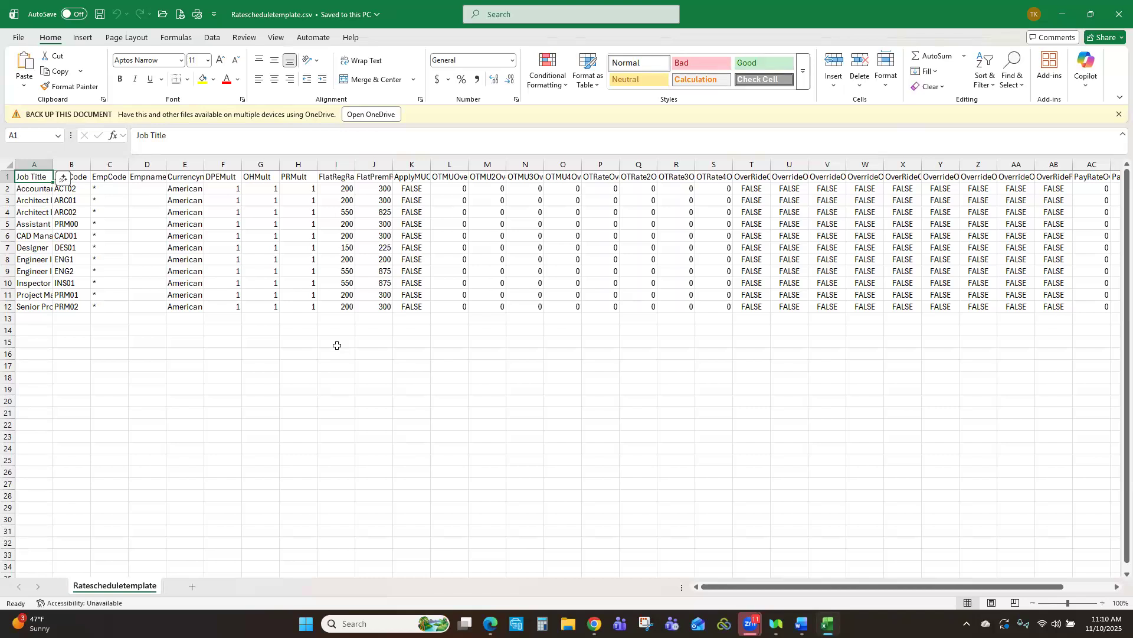
- Set FlatRegRate to 210 and the flat premium rate to 310 for ACT02 and ARC01, and save the CSV file
click(354, 177)
drag(354, 176, 353, 319)
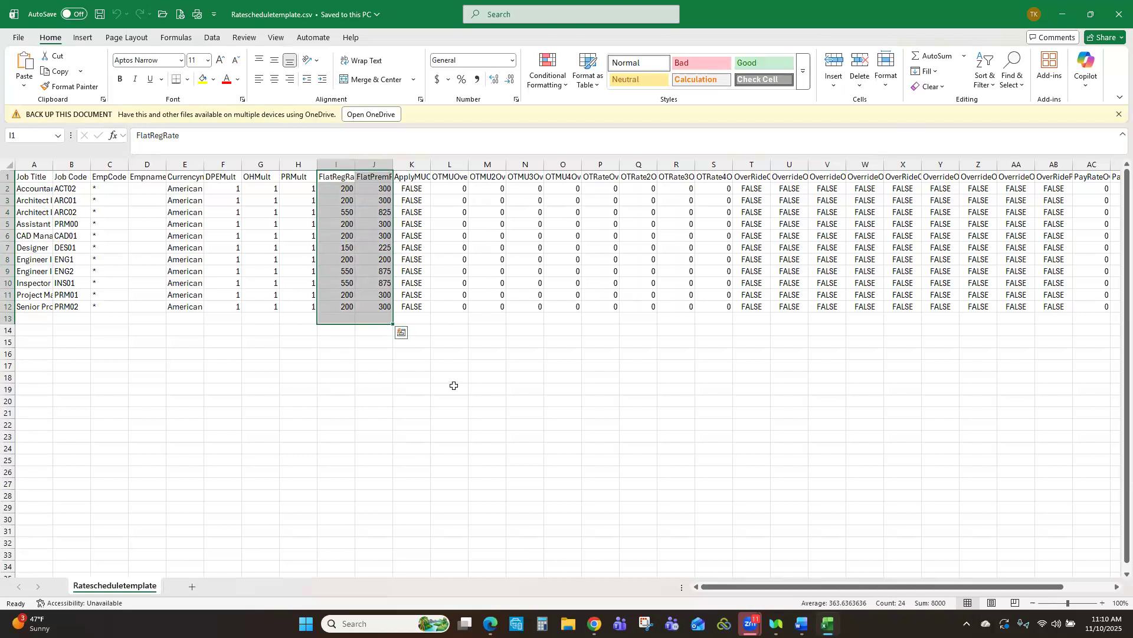
click(337, 188)
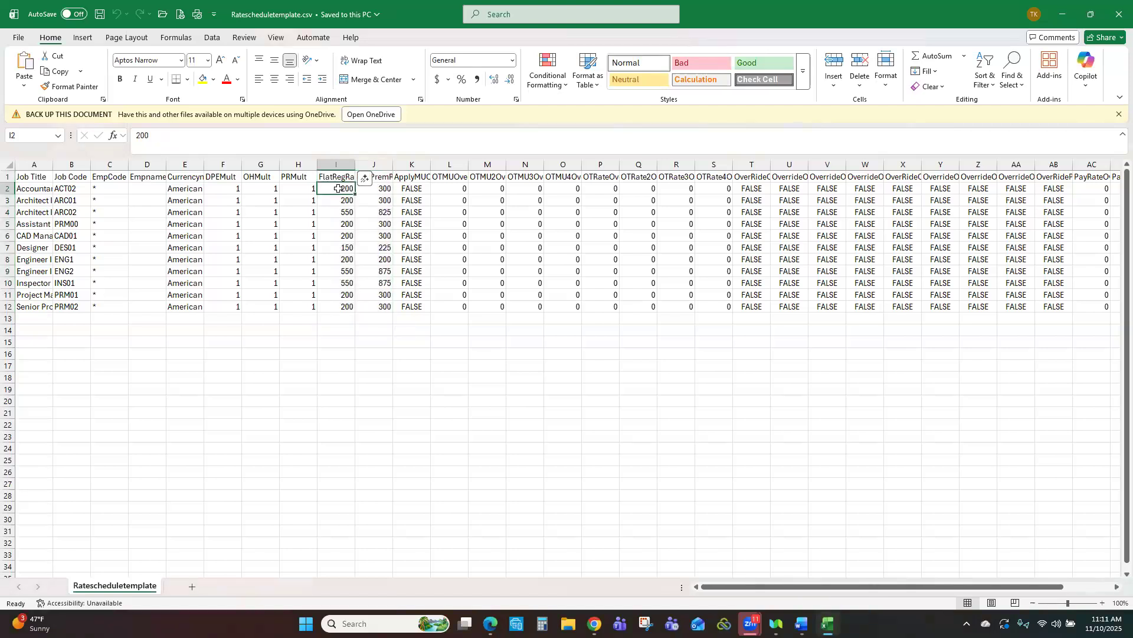
text(210)
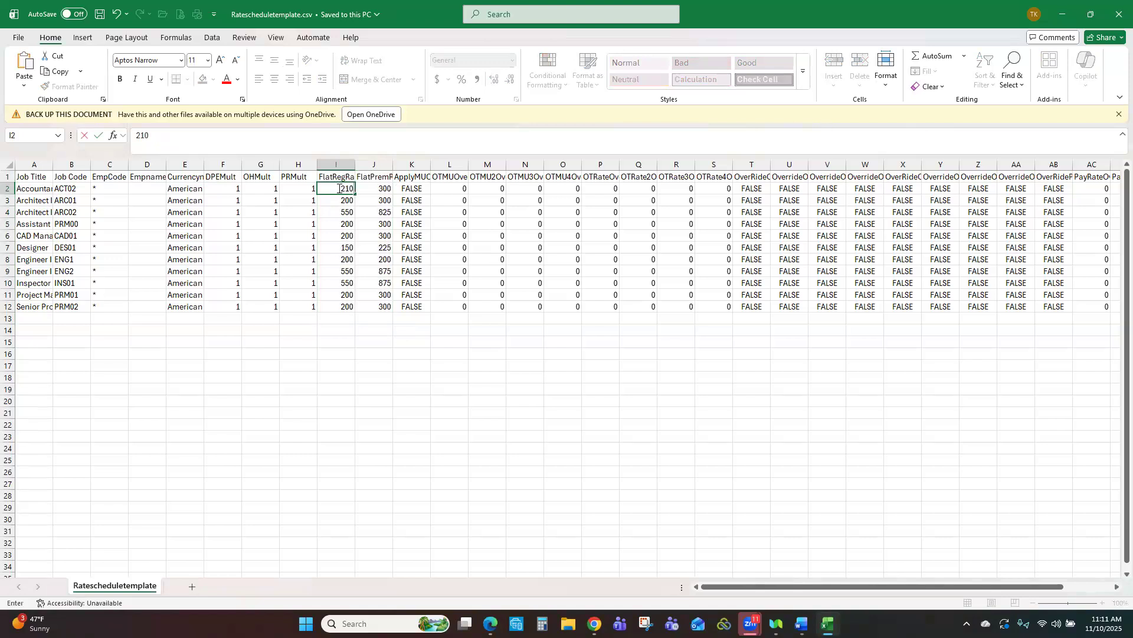
key(Tab)
text(310)
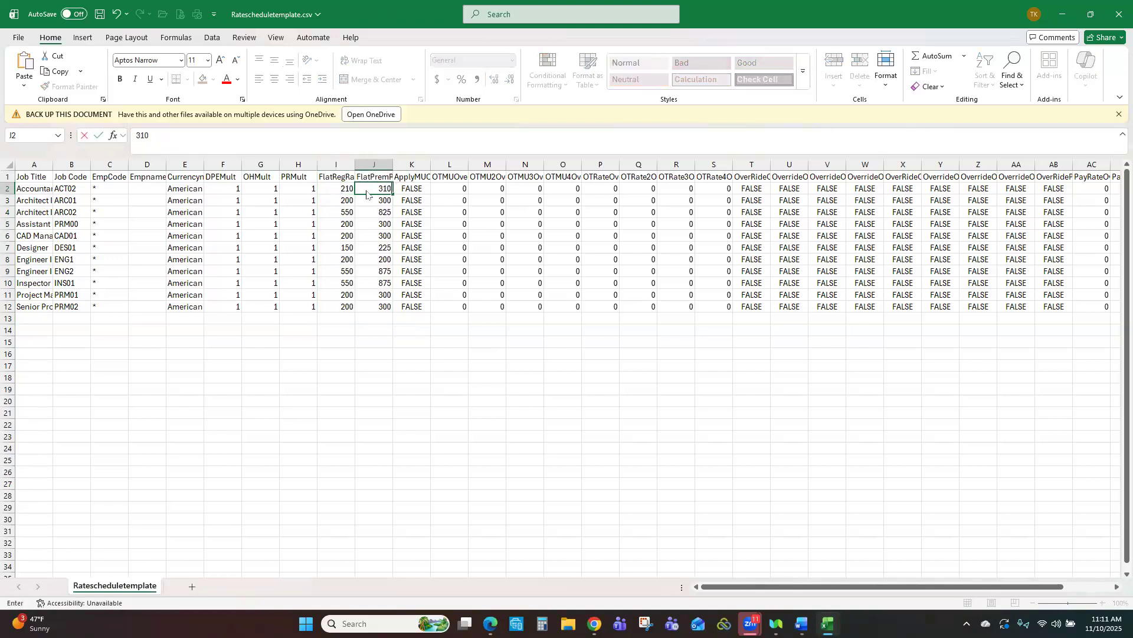
key(Return)
text(210)
key(Tab)
text(310)
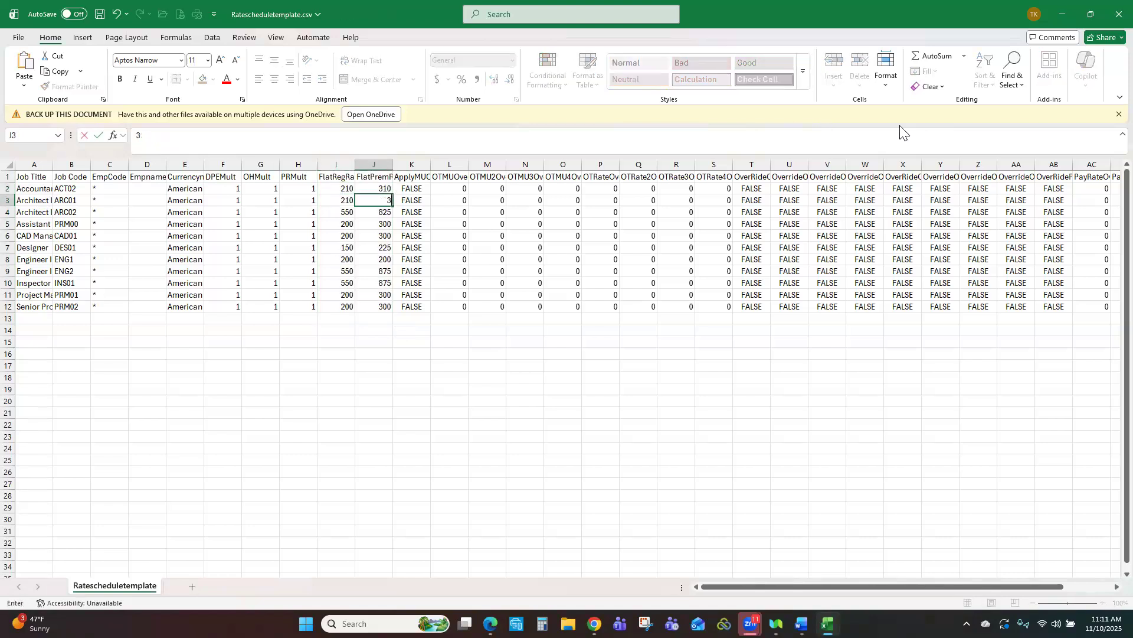
key(Tab)
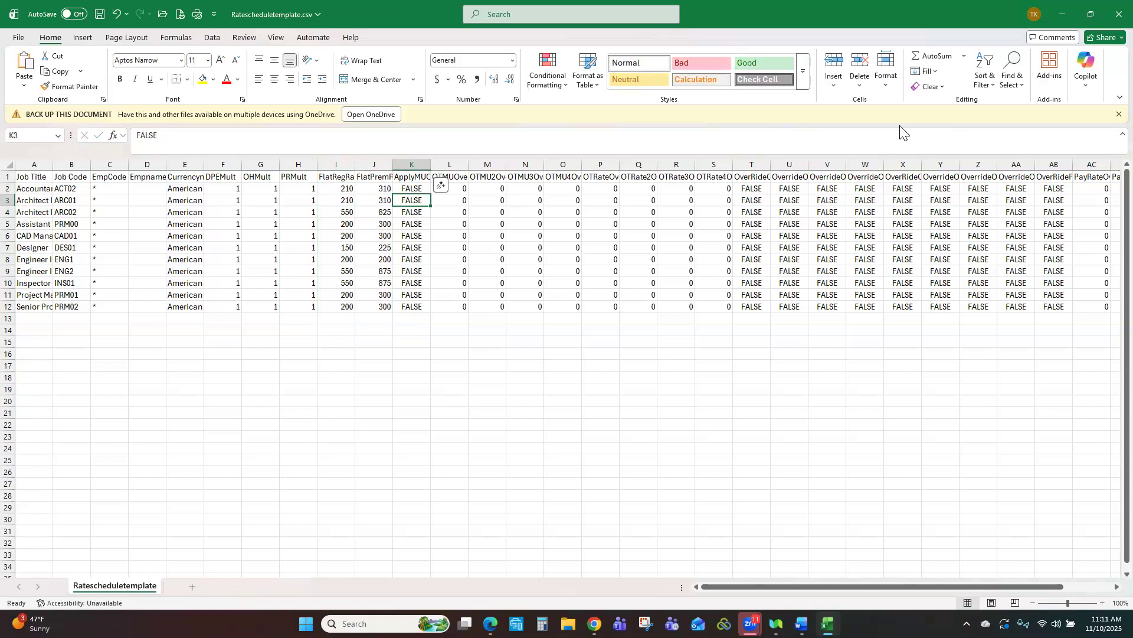
click(99, 16)
- Switch back to Unanet A/E and start a schedule import for the Standard Bill Rates 2026 period, accepting the backup notice
key(alt+Tab)
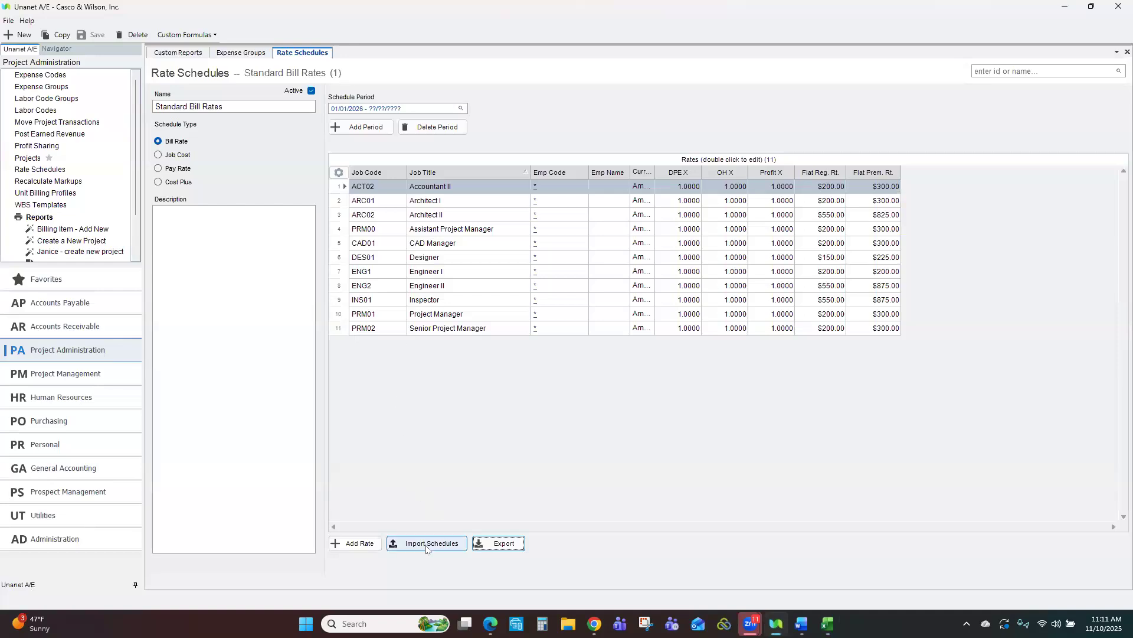
click(427, 548)
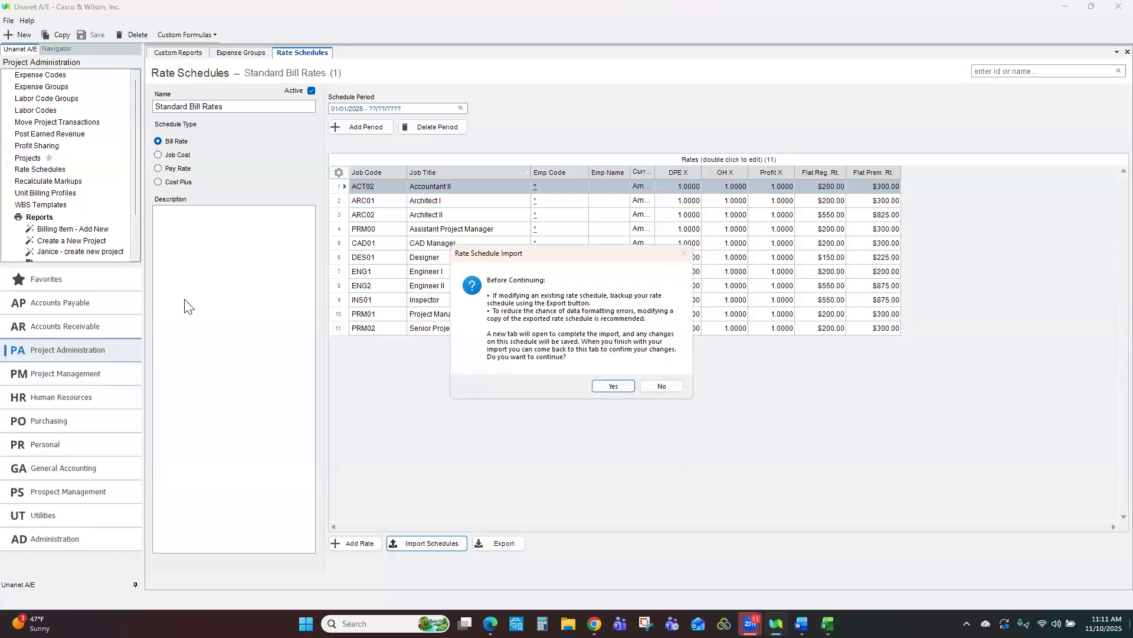
click(614, 388)
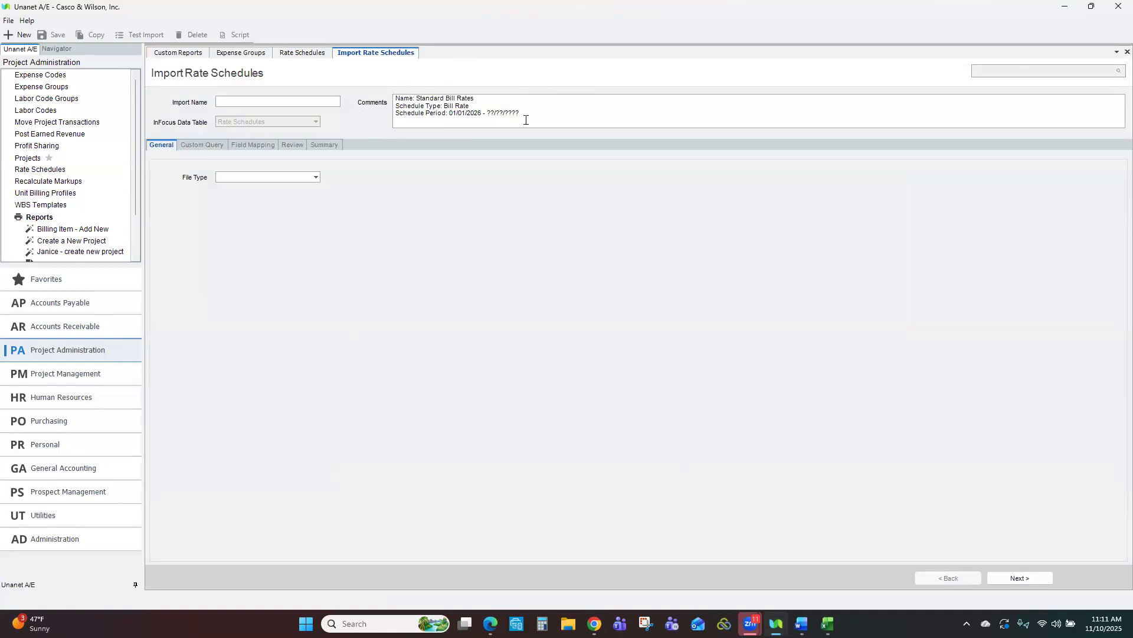
- Configure the import for a Delimited file with comma delimiter and column headers in use
click(305, 178)
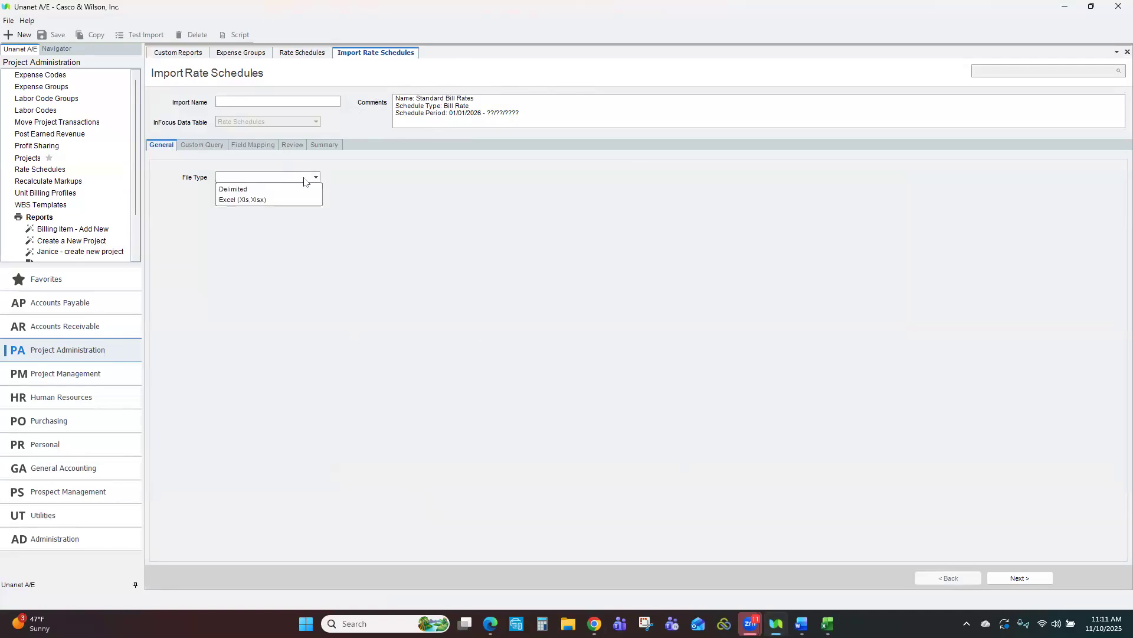
click(273, 189)
click(487, 177)
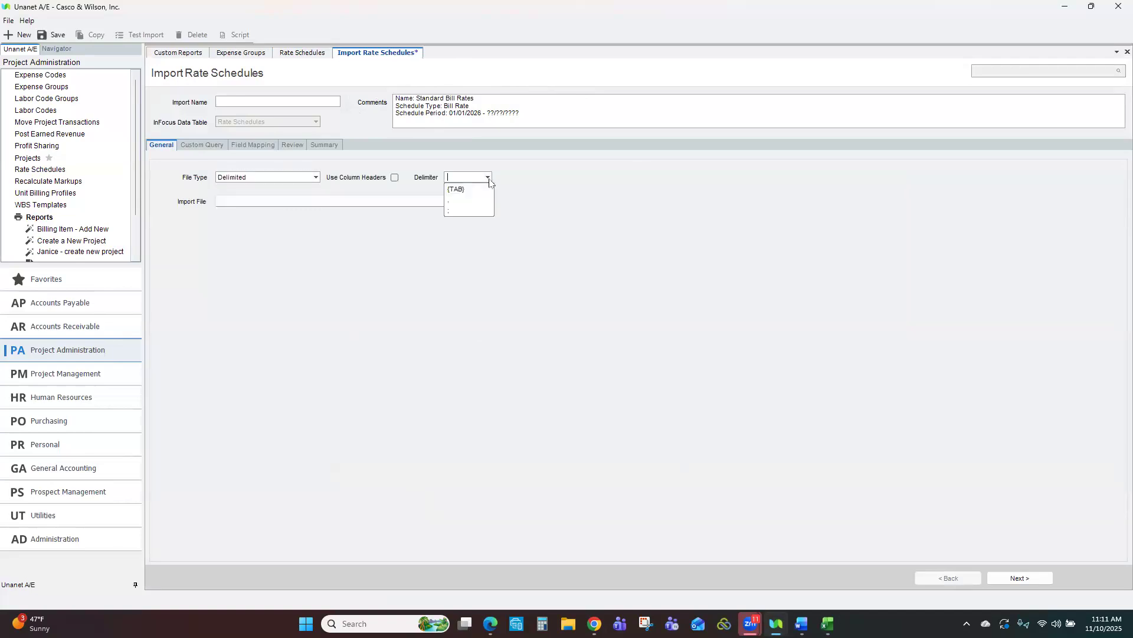
click(471, 200)
click(394, 177)
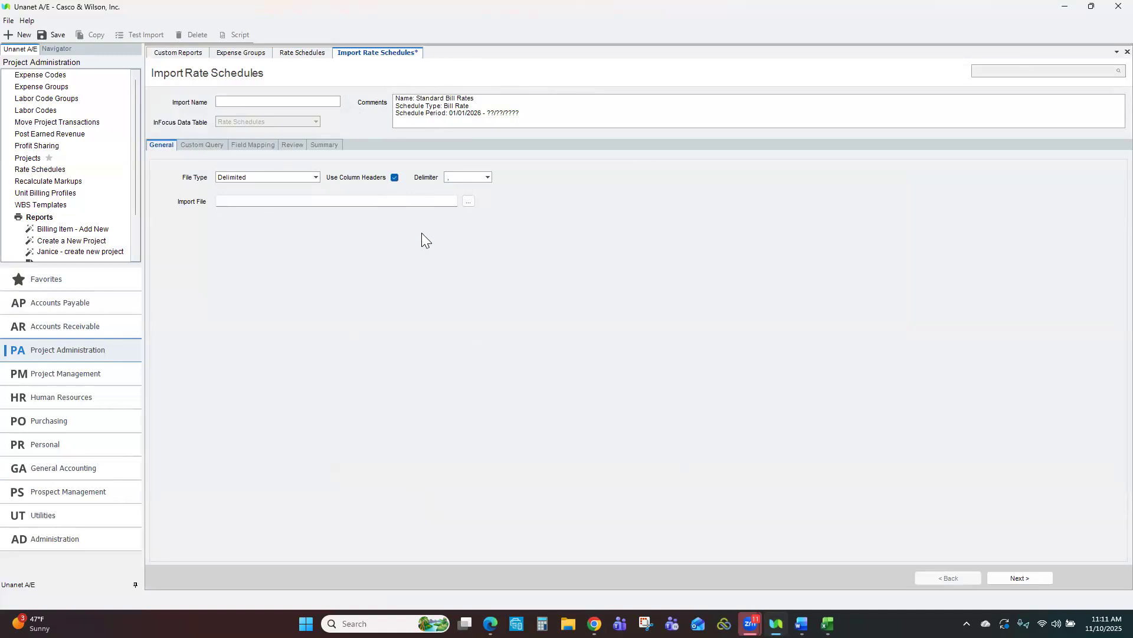
- Select Ratescheduletemplate.csv on the Desktop as the import file and try to advance through the custom query stage
click(468, 201)
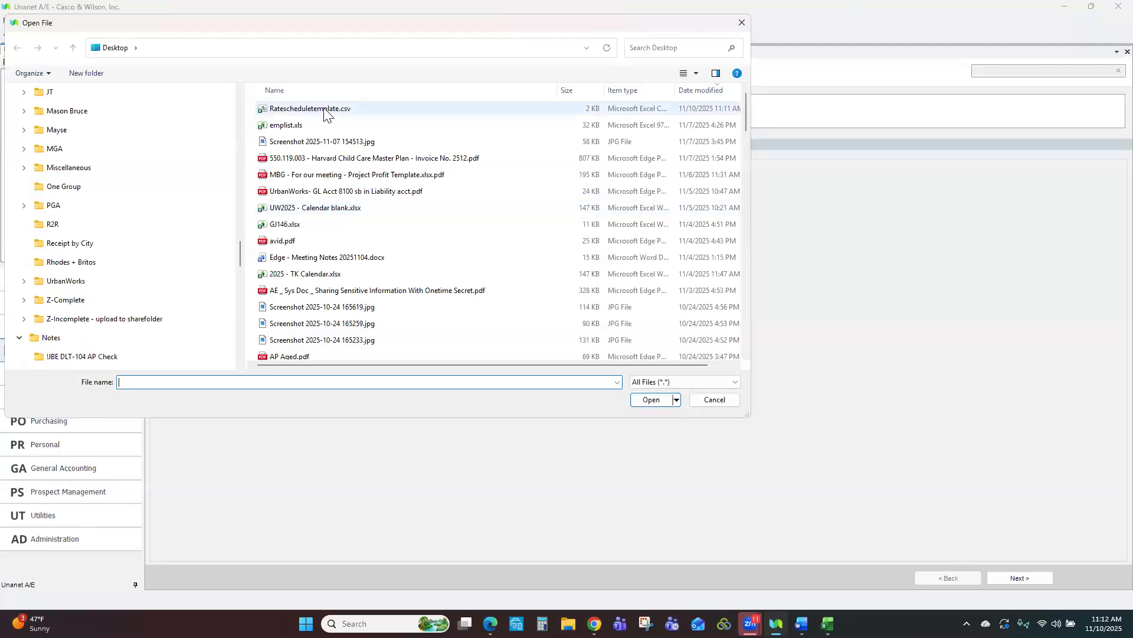
double_click(324, 109)
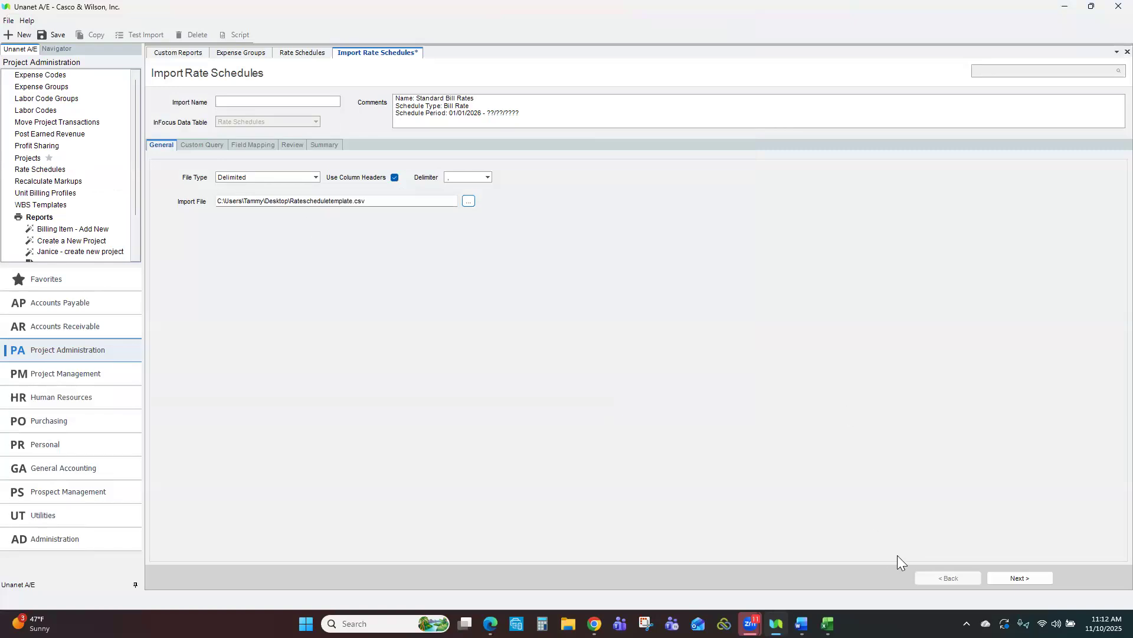
click(1020, 579)
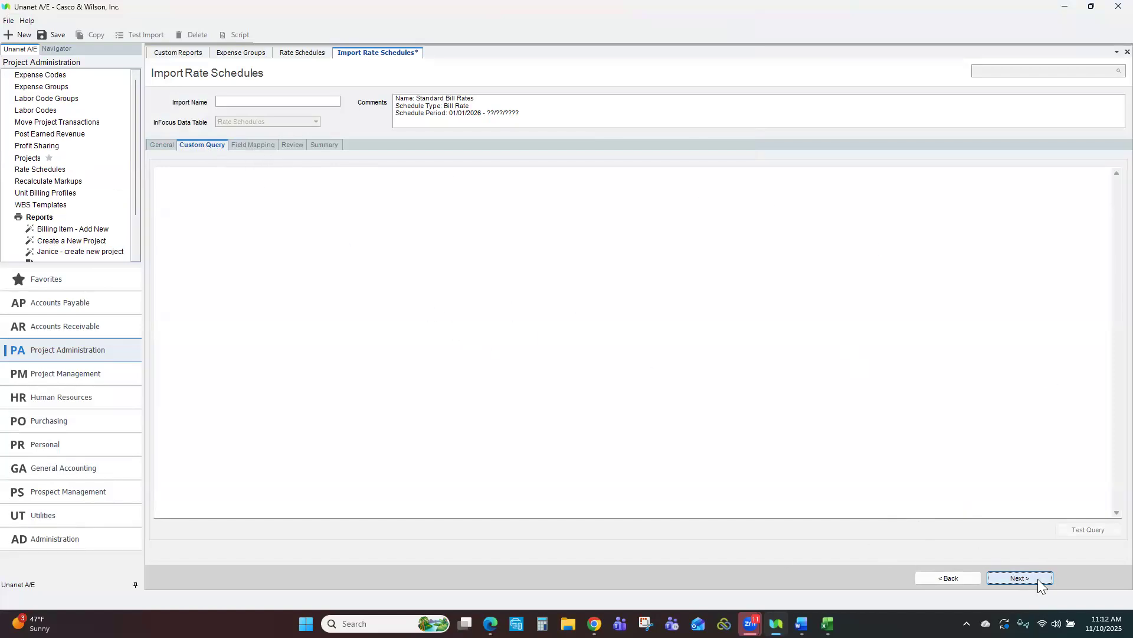
click(1019, 578)
click(658, 354)
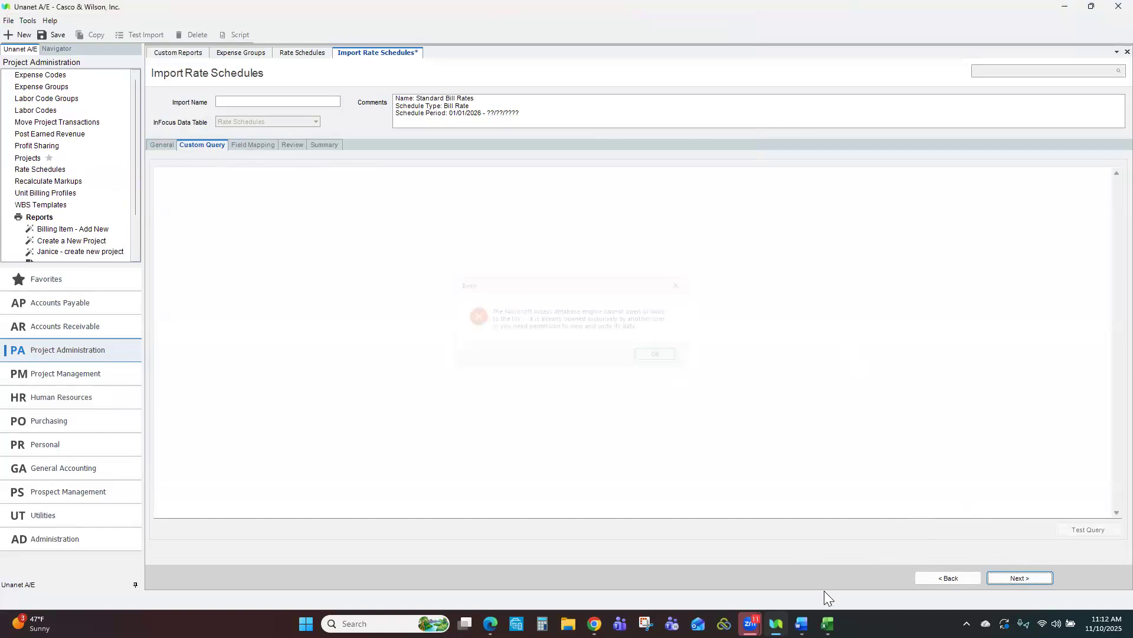
- Close Ratescheduletemplate.csv in Excel, then return to the Unanet A/E import and proceed to field mapping
click(828, 623)
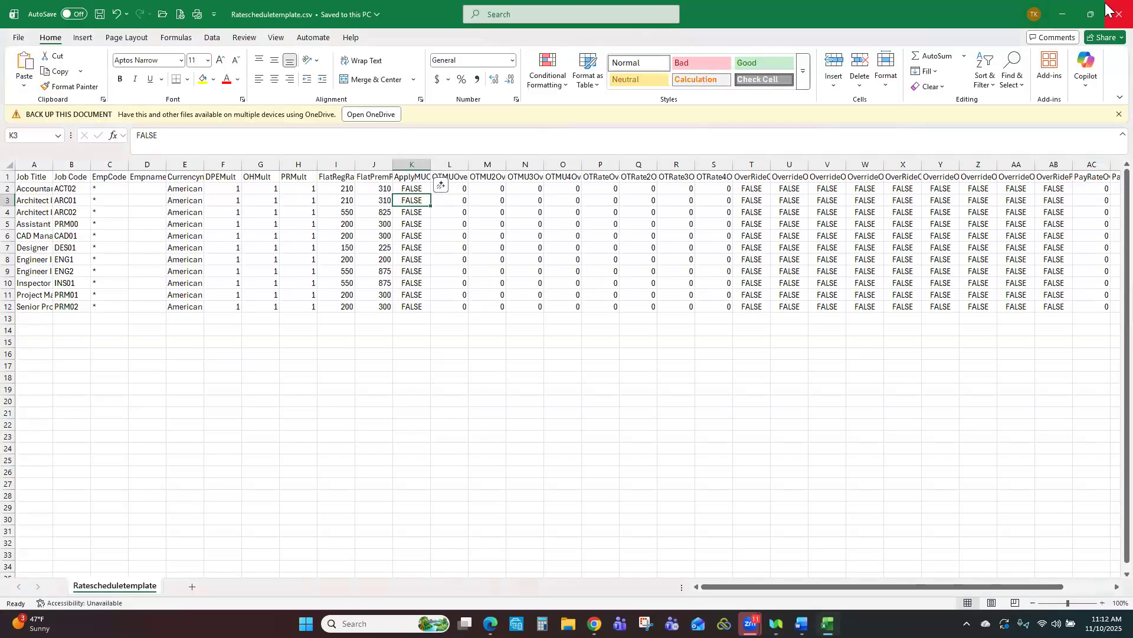
click(1062, 13)
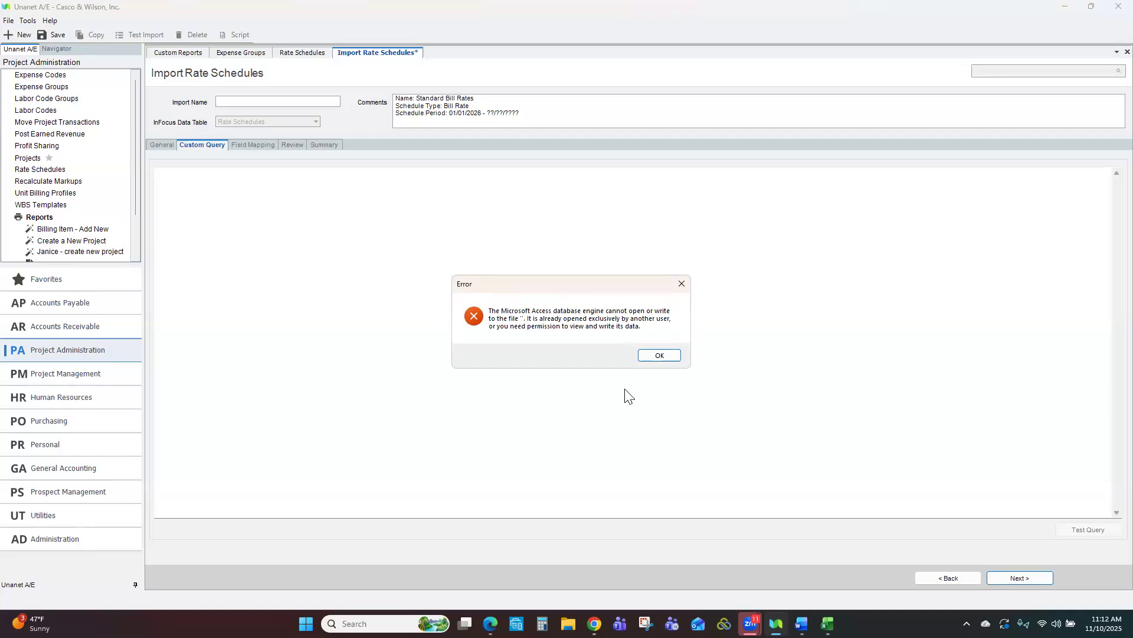
click(828, 623)
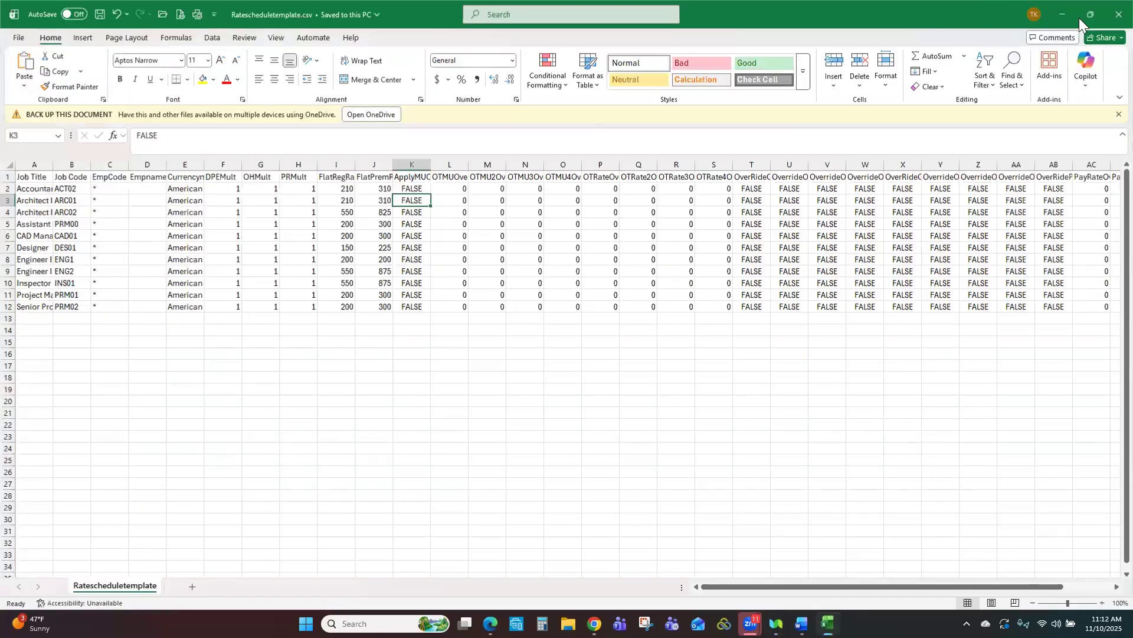
click(1111, 16)
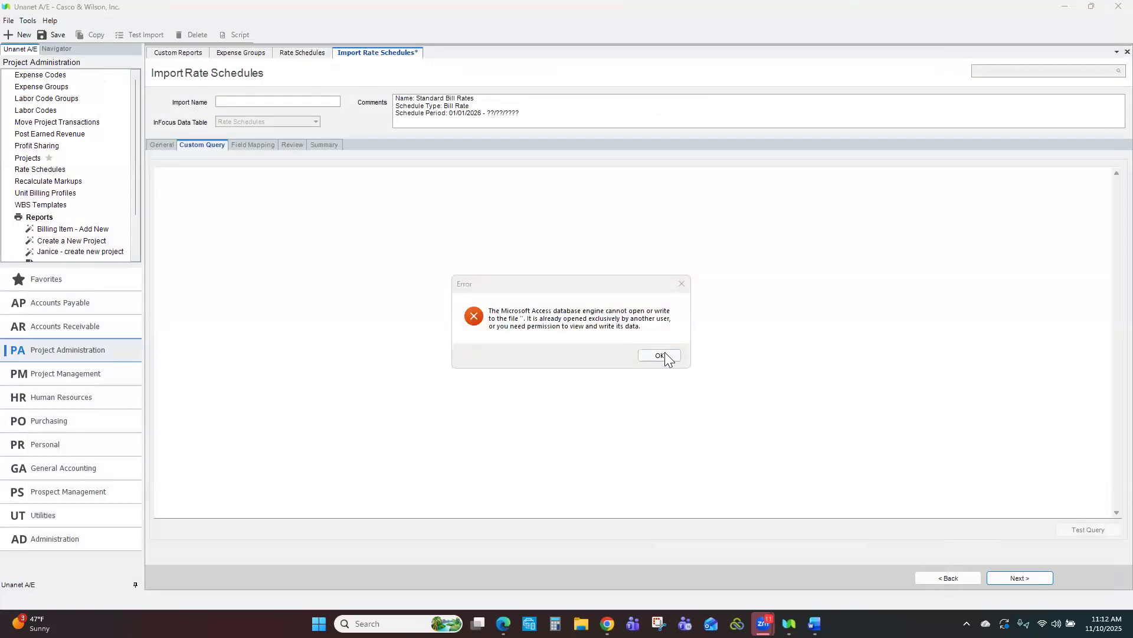
click(665, 357)
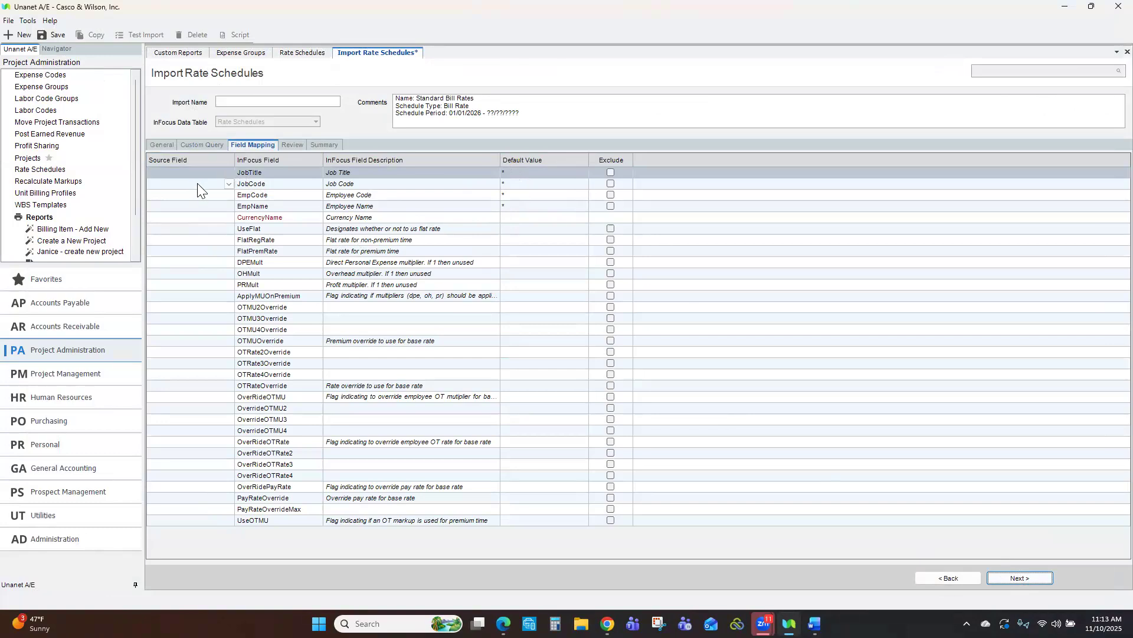
- Map the Job Title and Job Code source columns to JobTitle and JobCode, and clear both fields' default values
click(229, 173)
scroll(203, 210, down, 1)
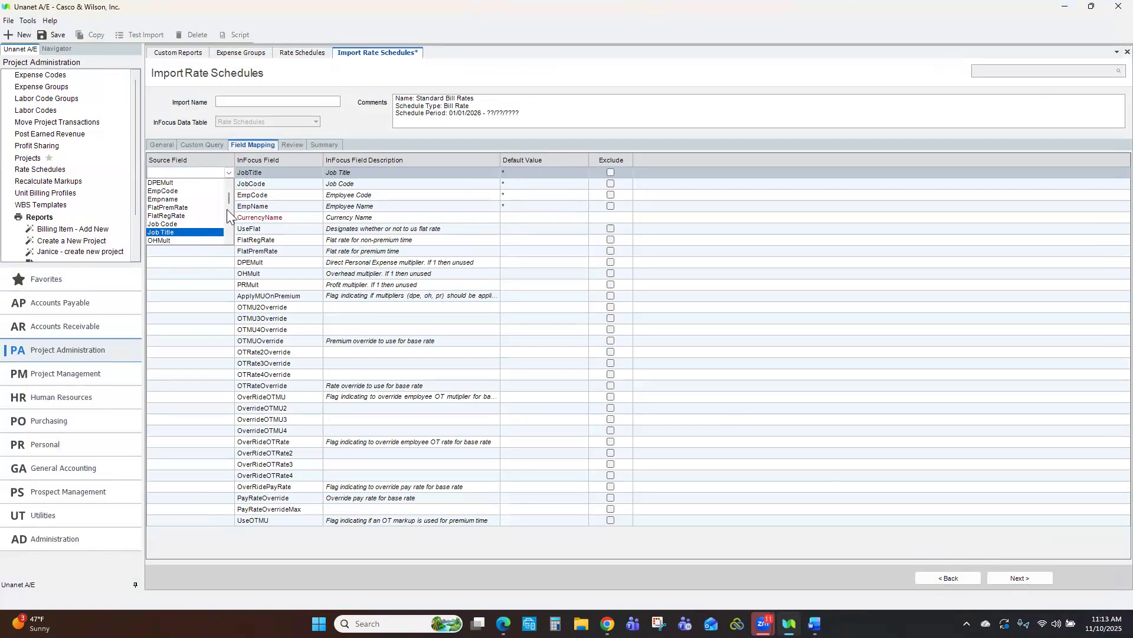
click(198, 232)
click(229, 185)
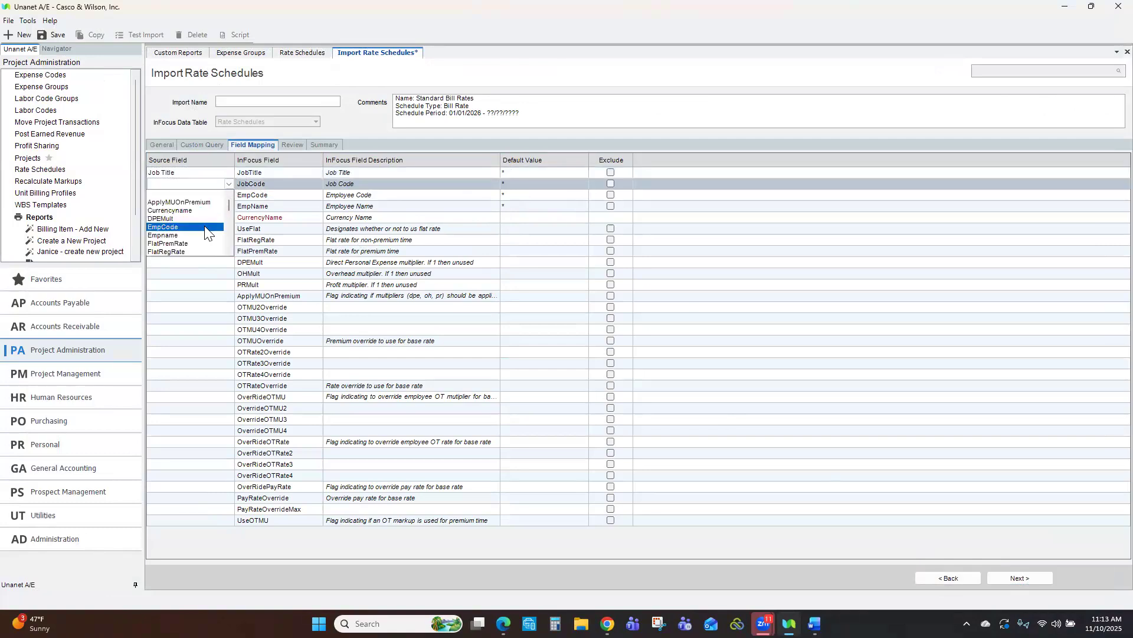
scroll(187, 239, down, 1)
click(188, 236)
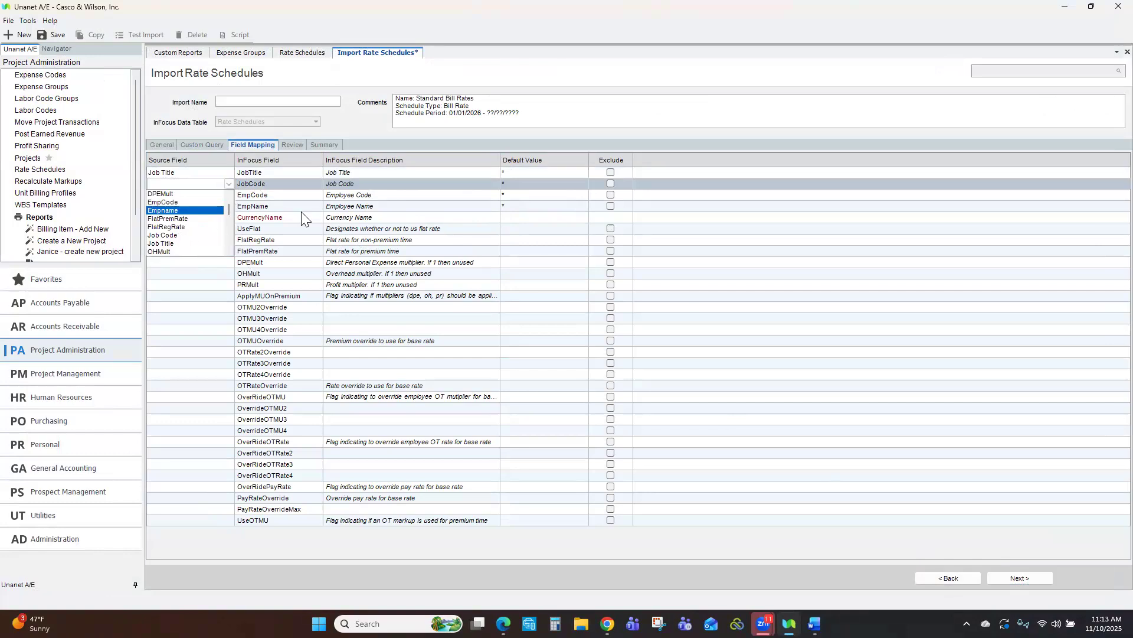
click(515, 172)
click(515, 183)
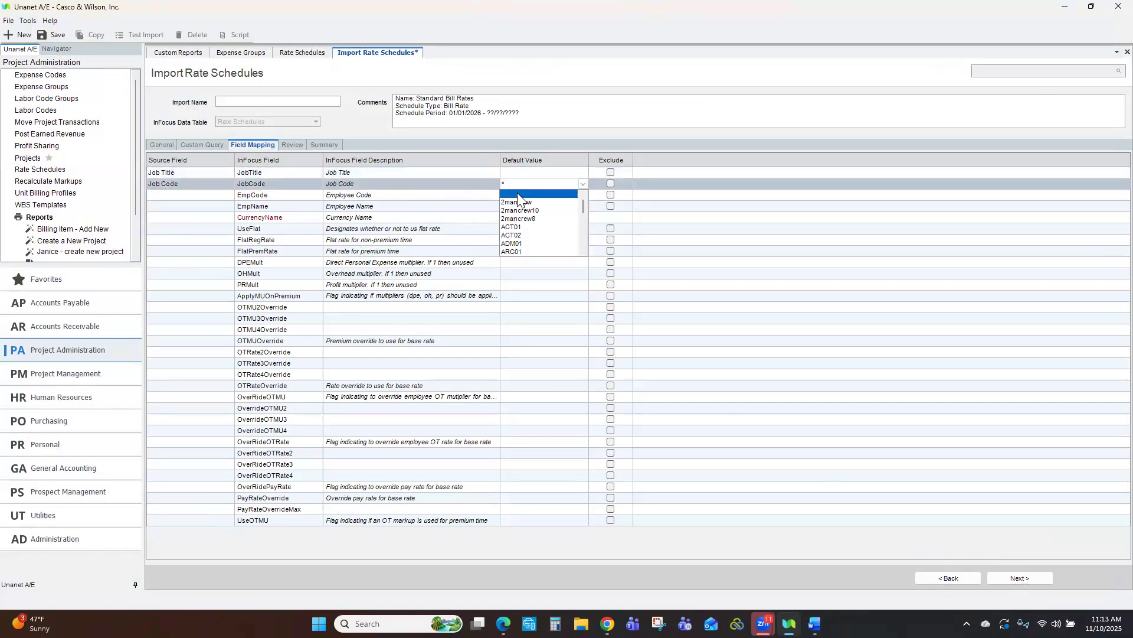
click(517, 193)
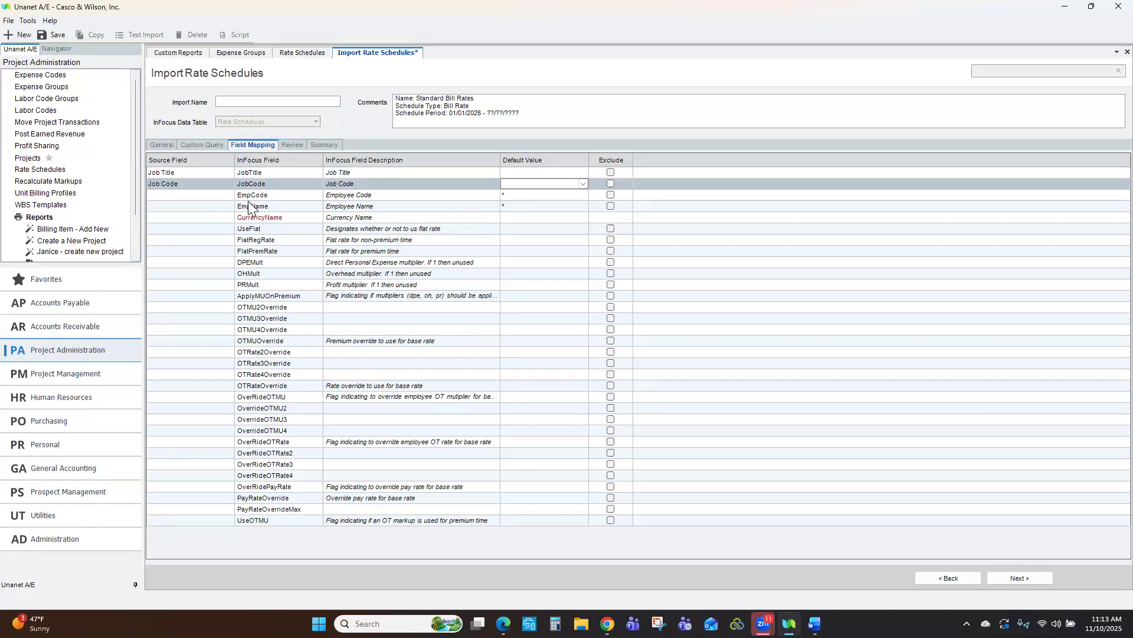
- Map the FlatRegRate and FlatPremRate source columns to the matching flat rate fields
mouse_move(248, 206)
click(229, 240)
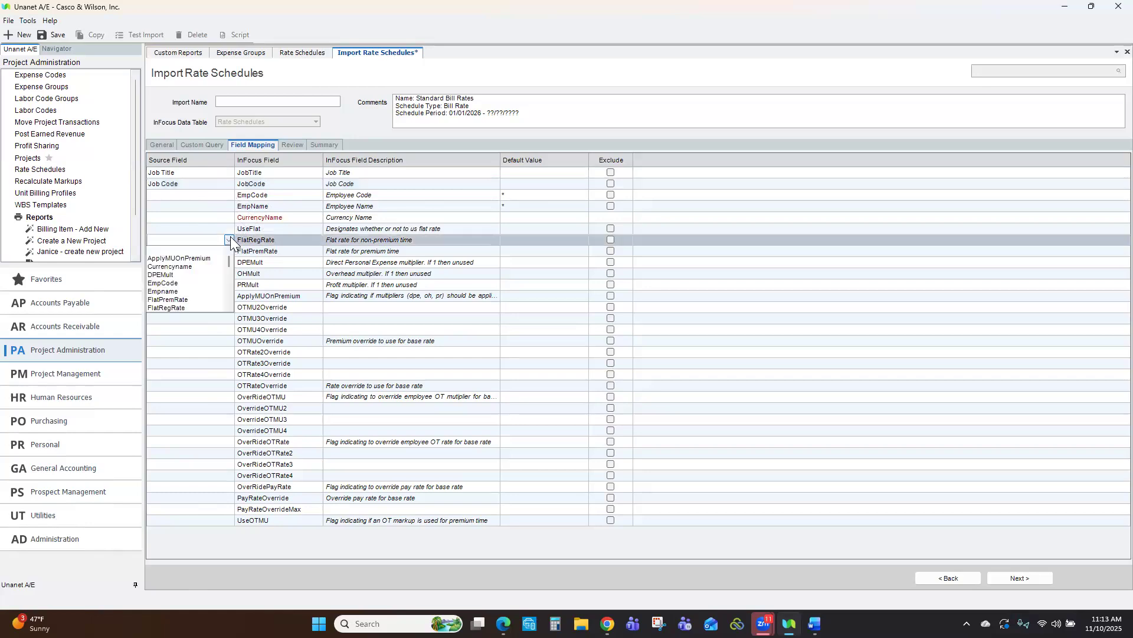
click(202, 307)
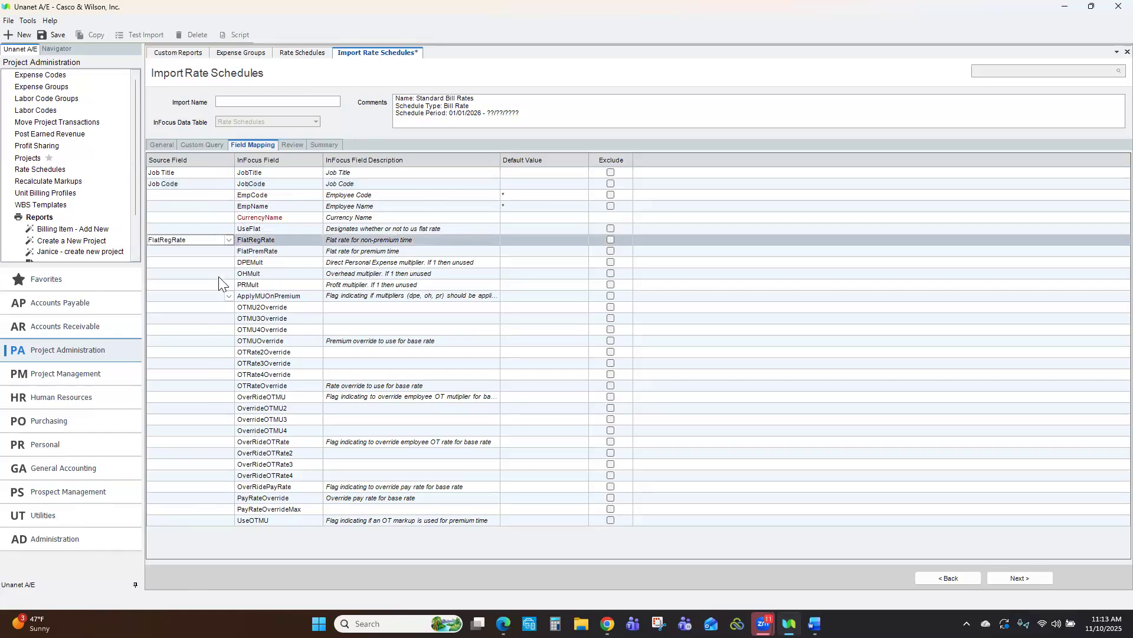
click(229, 251)
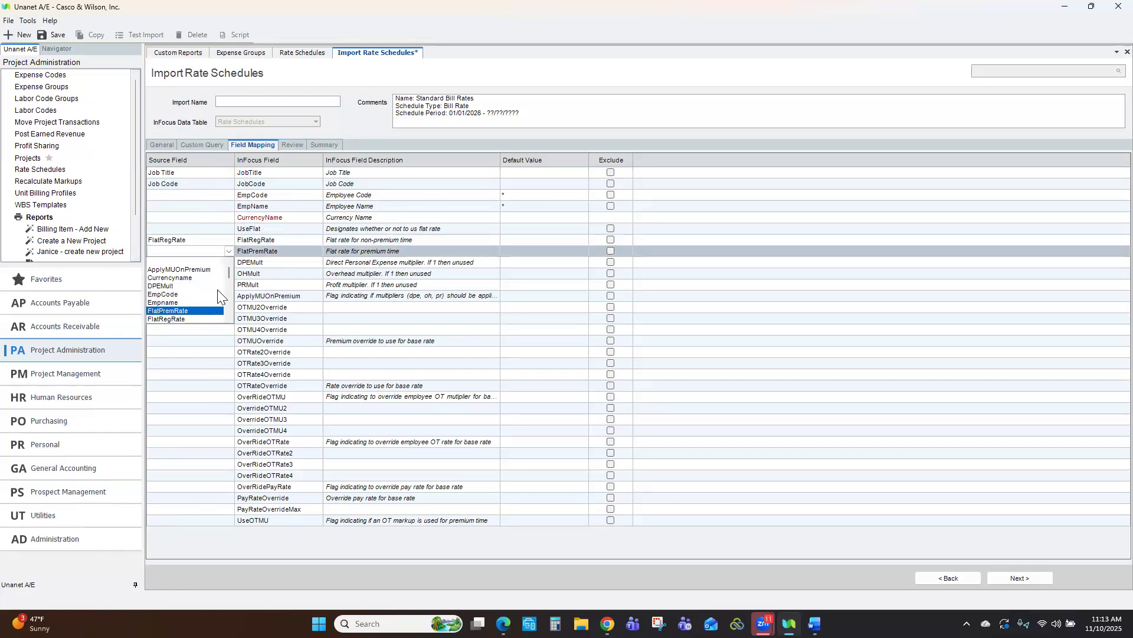
click(201, 307)
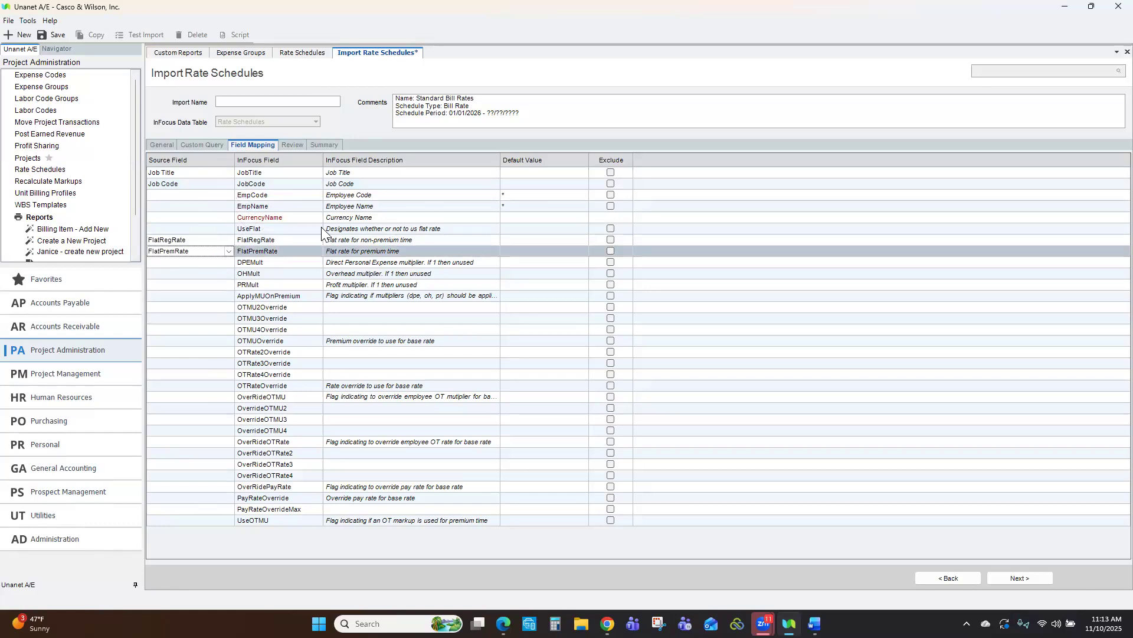
- Map the UseFlat and Currencyname source columns to the UseFlat and CurrencyName fields
click(229, 230)
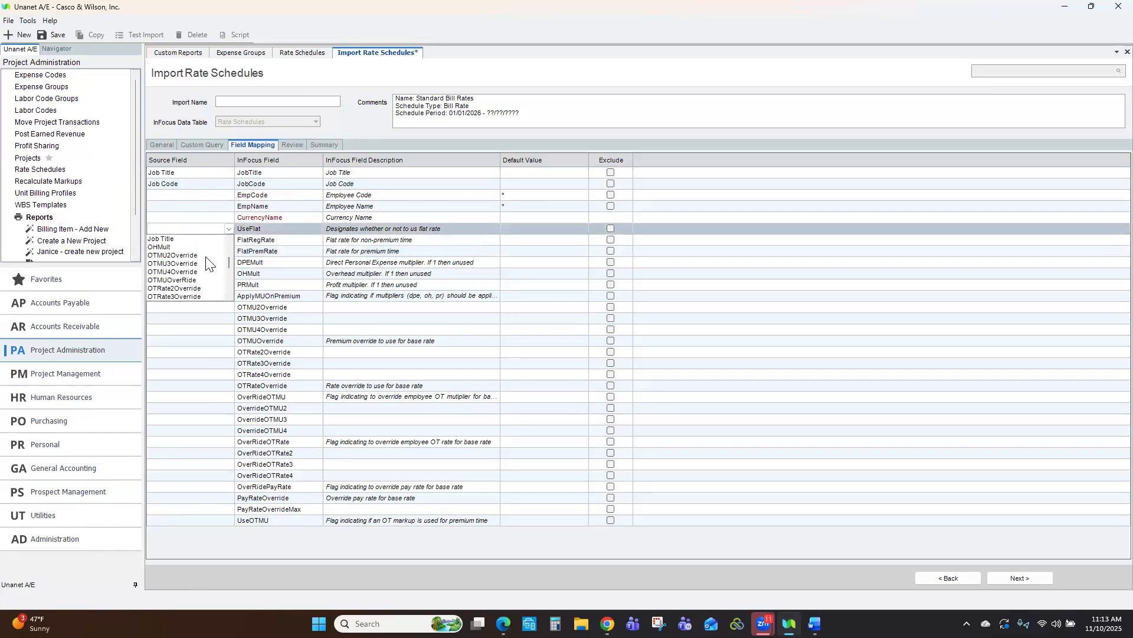
scroll(207, 269, down, 2)
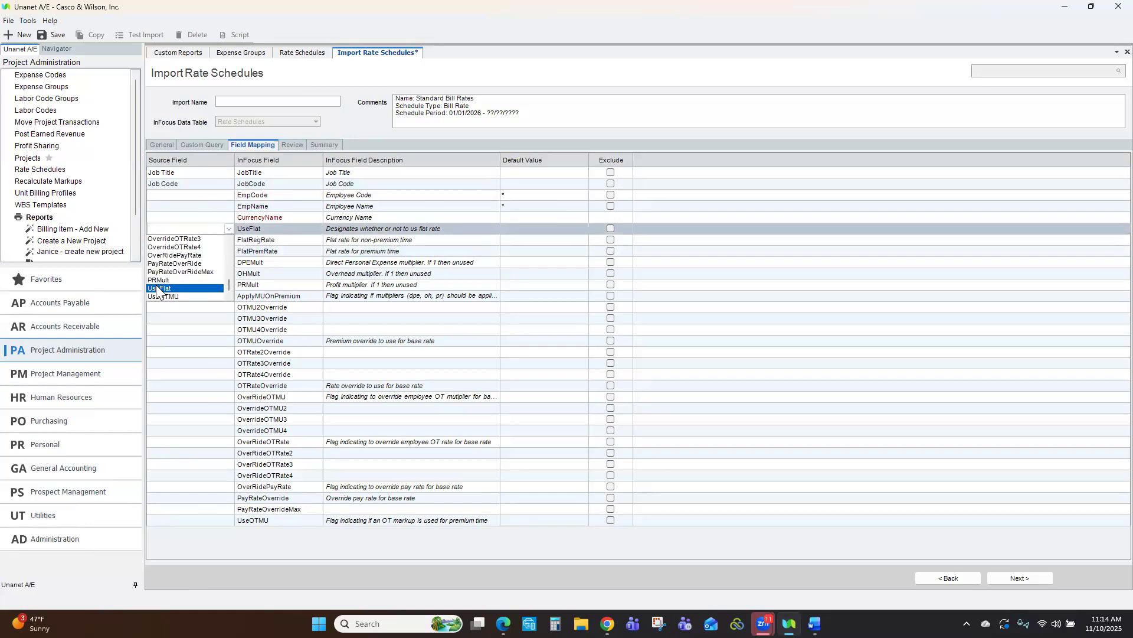
click(156, 285)
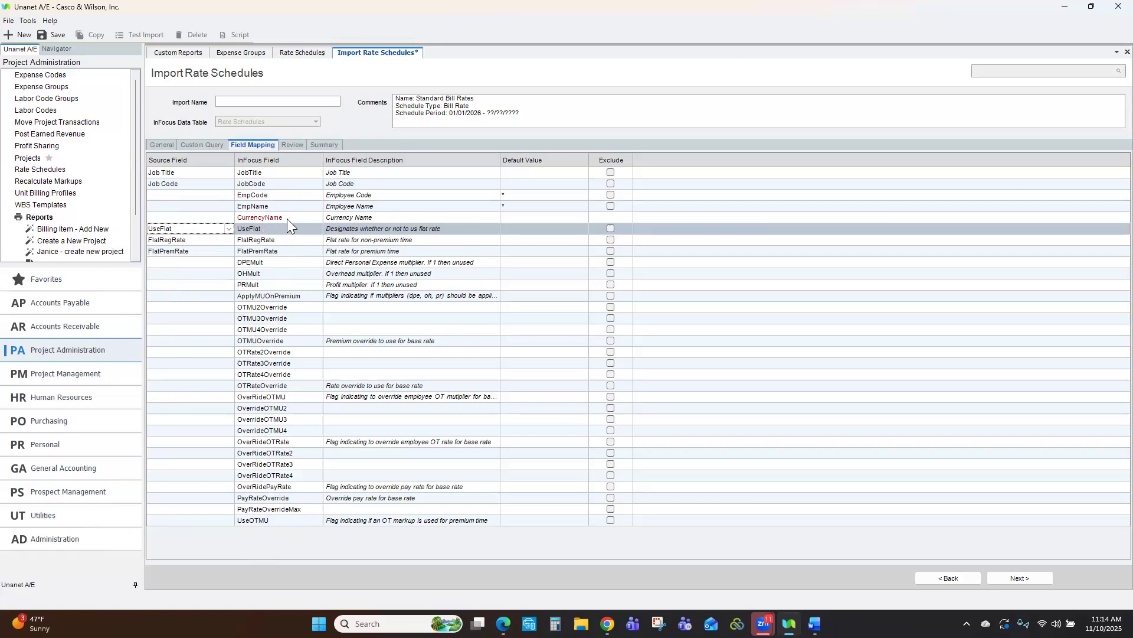
click(228, 216)
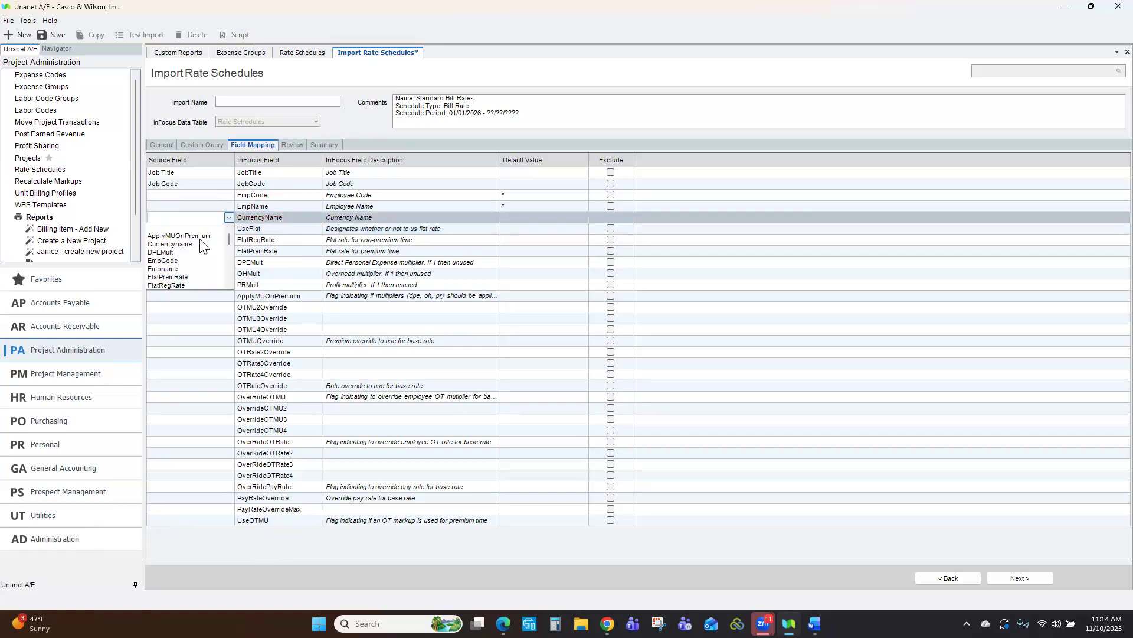
click(170, 244)
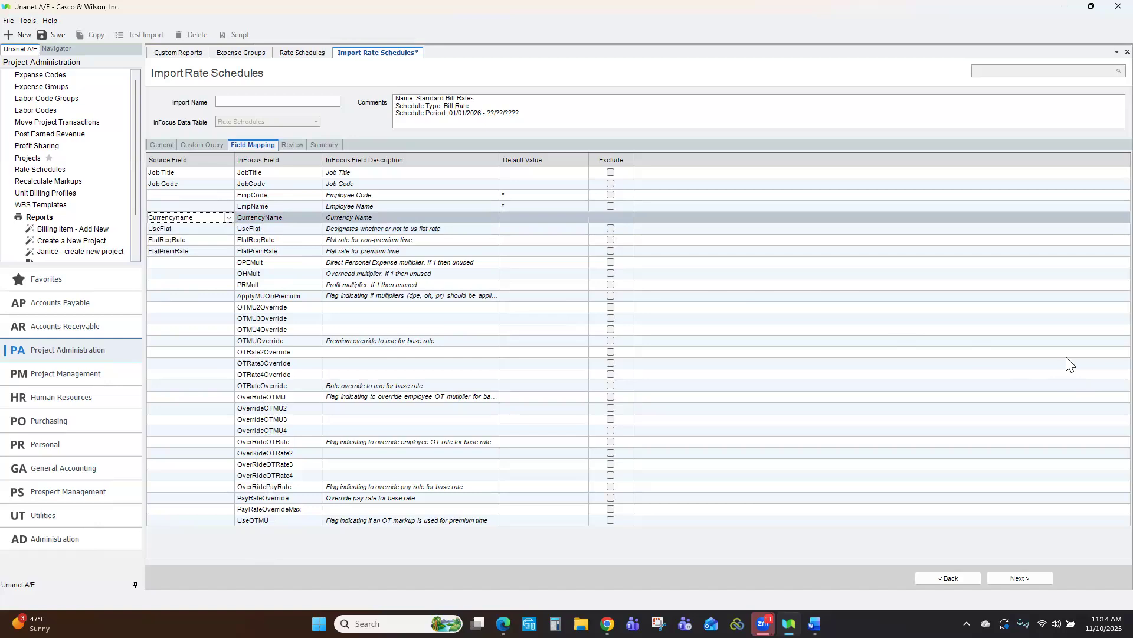
- Proceed to the review of the mapped rates and run a test import in Add & Update mode
click(1020, 577)
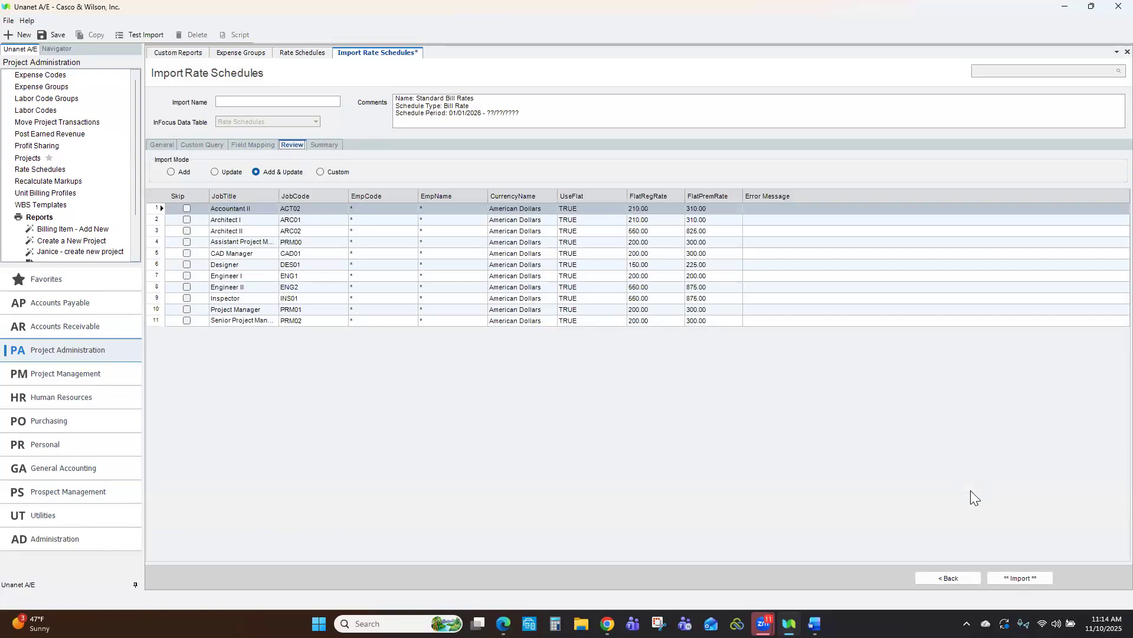
click(234, 210)
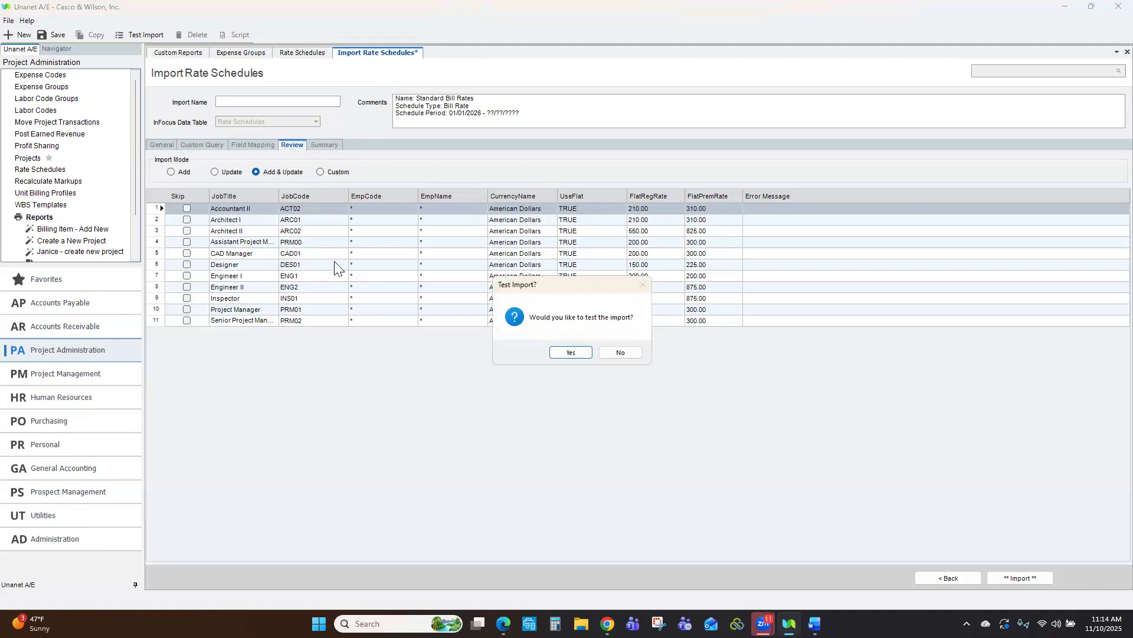
click(570, 353)
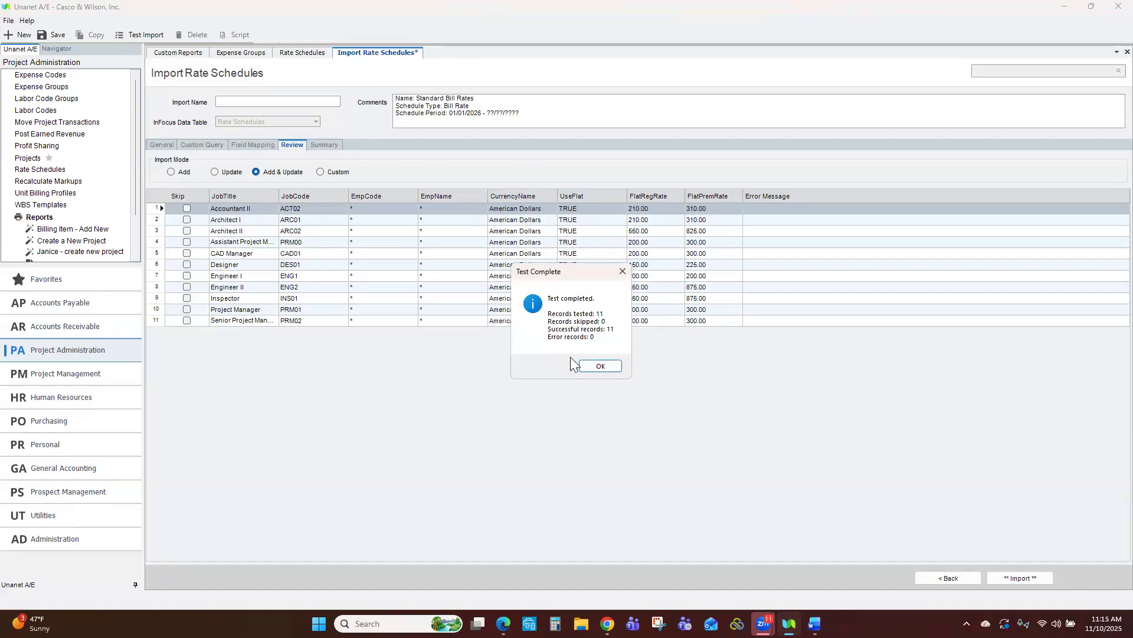
click(599, 366)
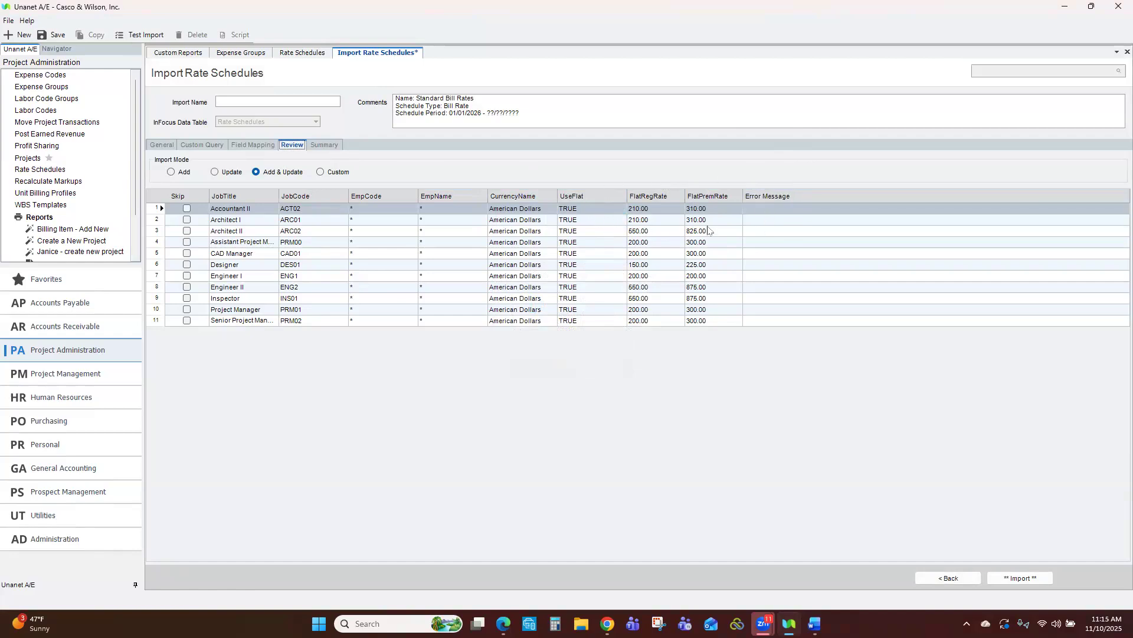
- Import the reviewed rates and finish the import, trying to save the unnamed import setup
click(995, 581)
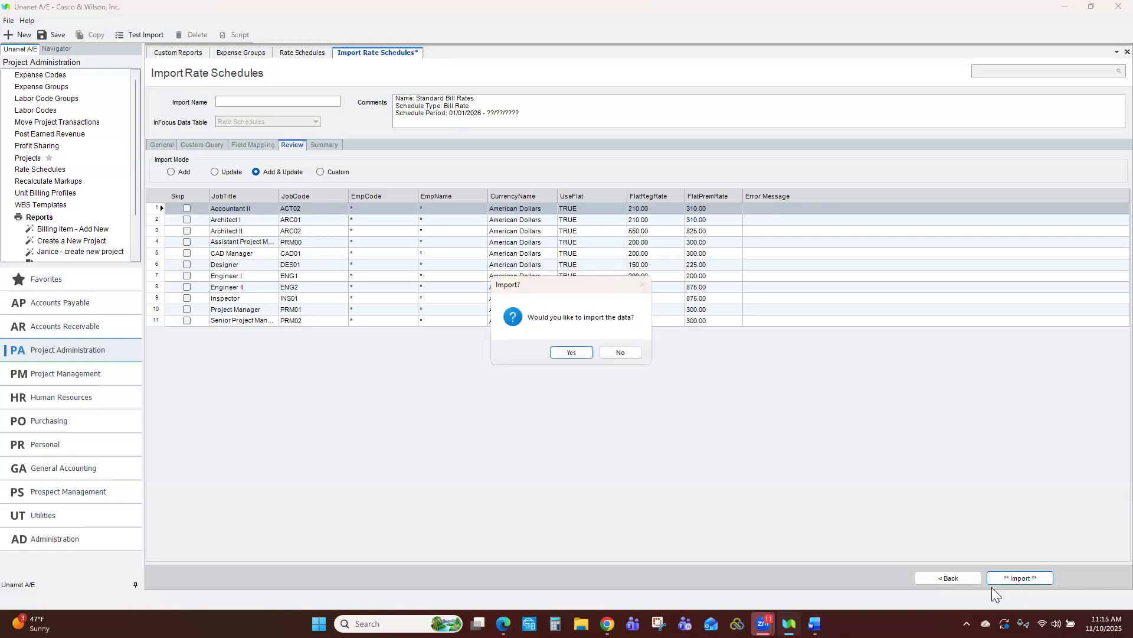
click(570, 355)
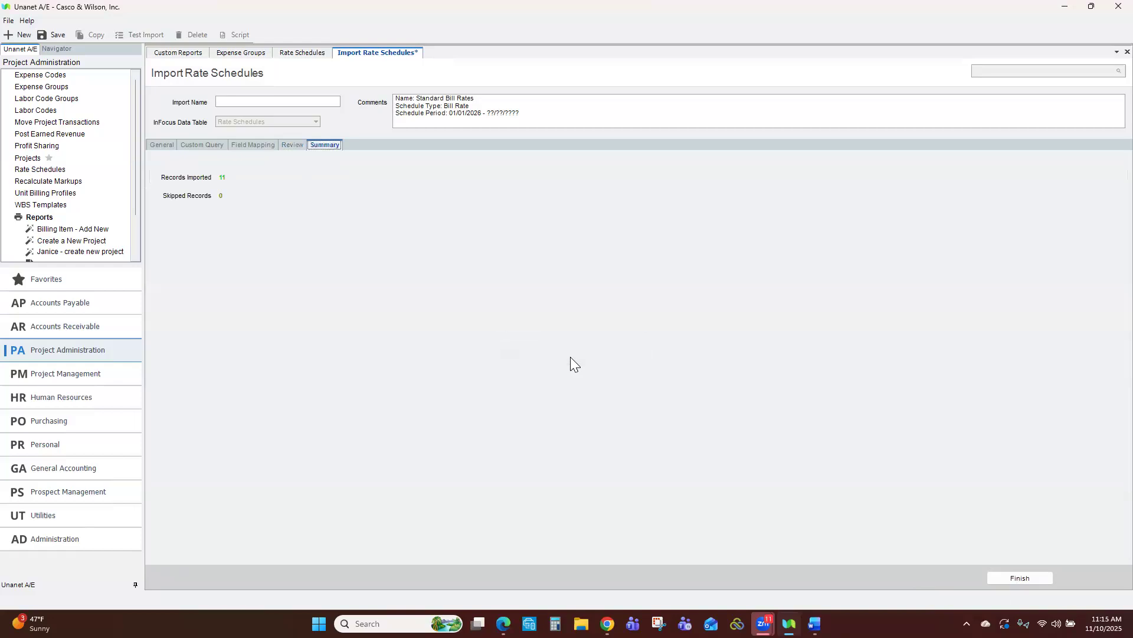
click(1015, 578)
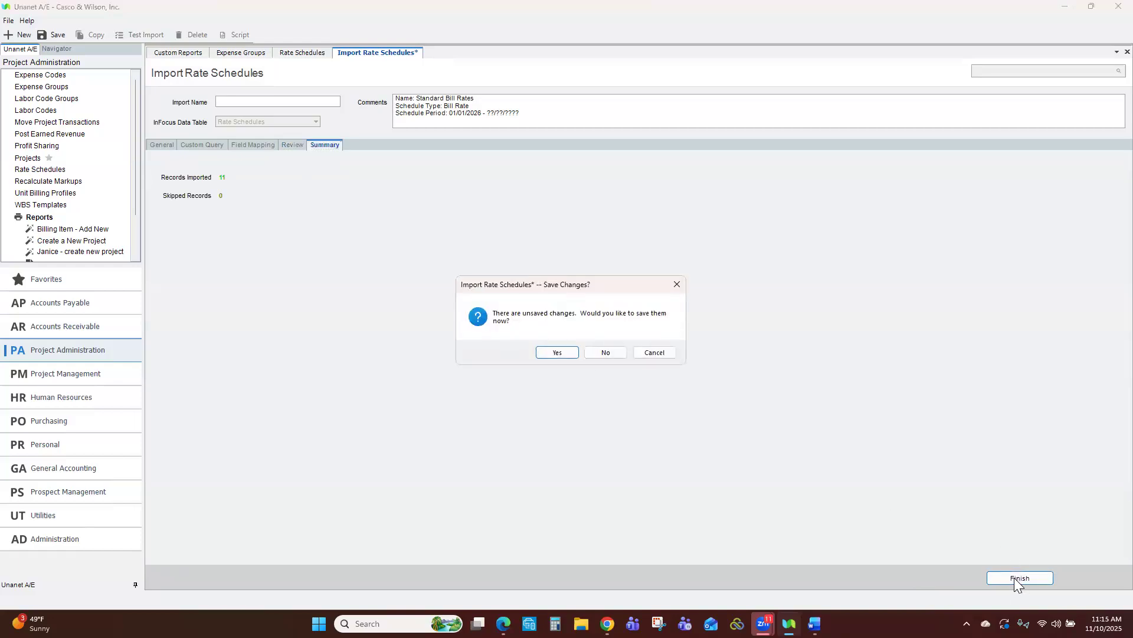
click(554, 353)
click(666, 396)
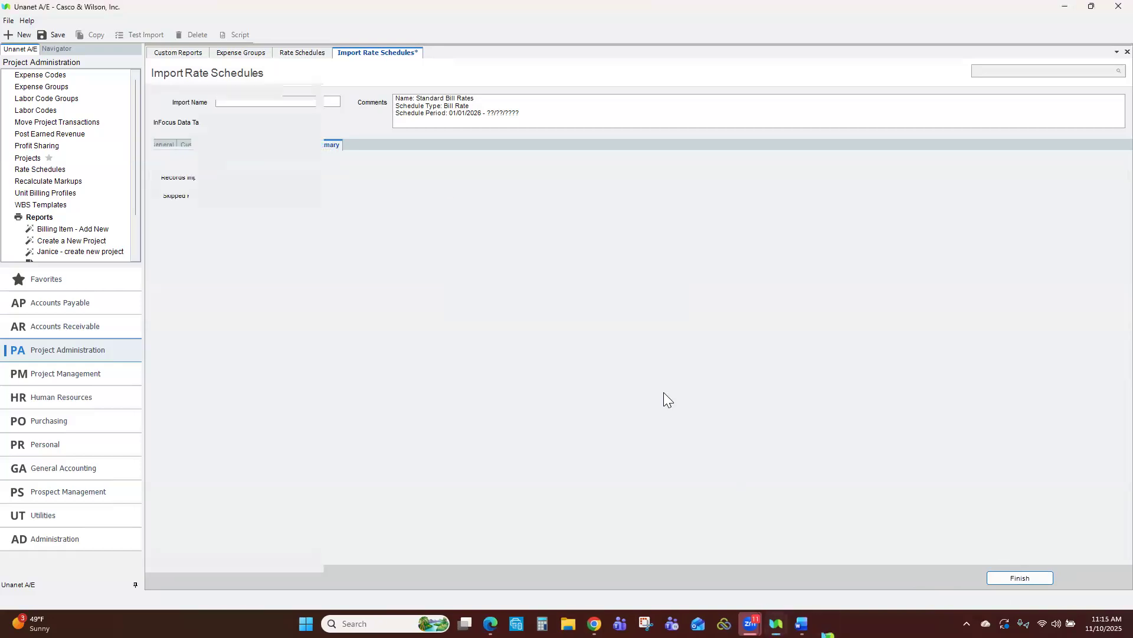
click(555, 353)
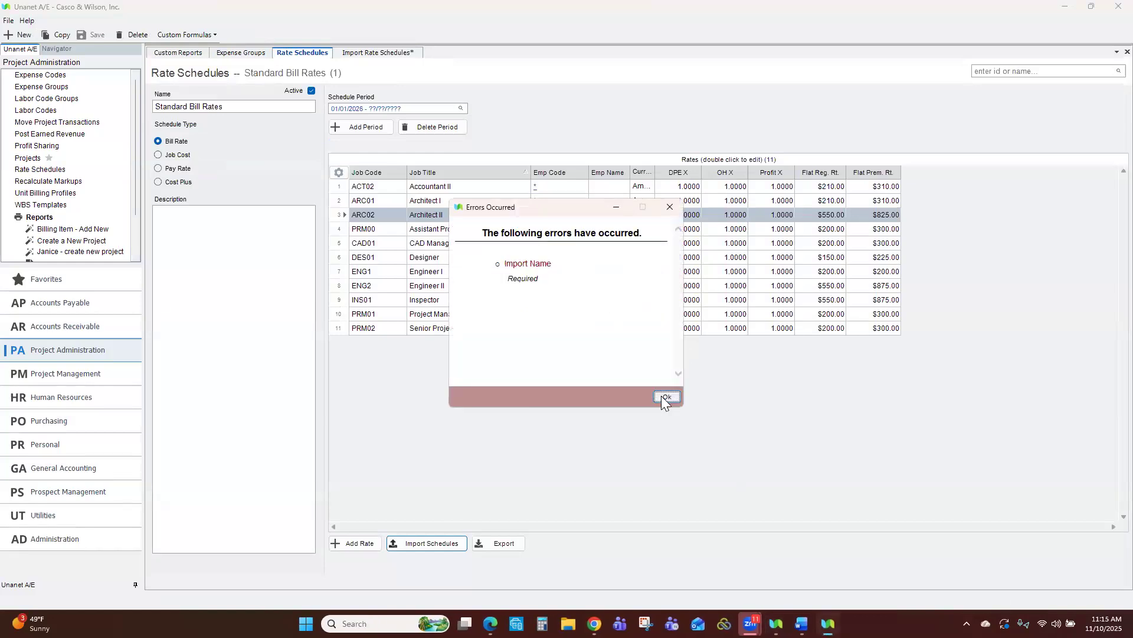
click(664, 397)
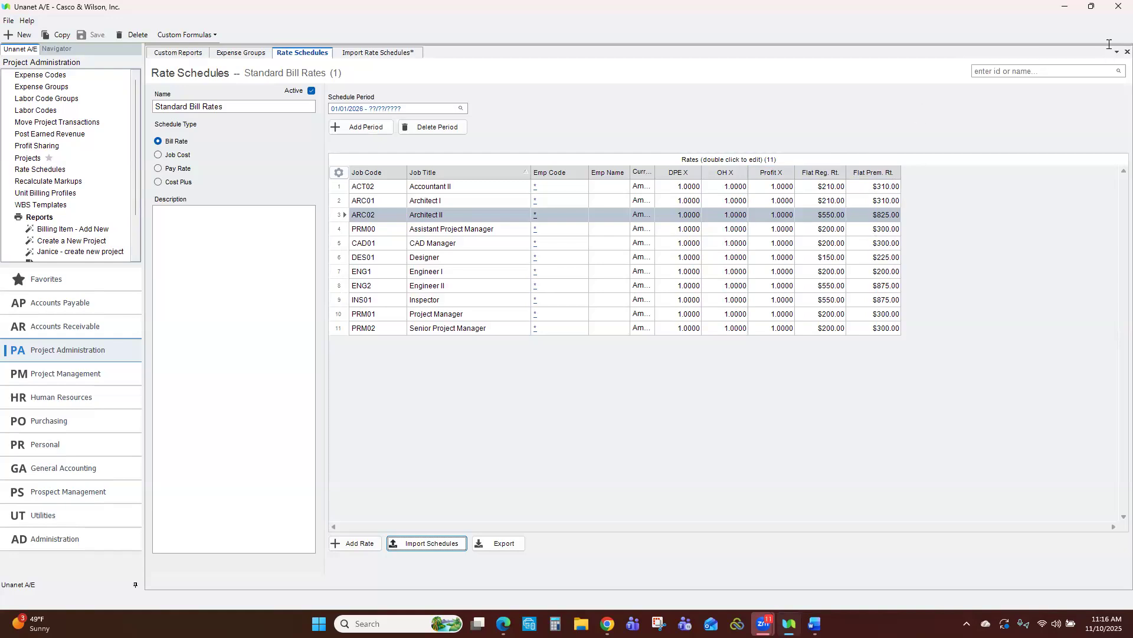
- Look up the active bill rate schedules and open Bill Rate for Planning
click(1075, 70)
key(Return)
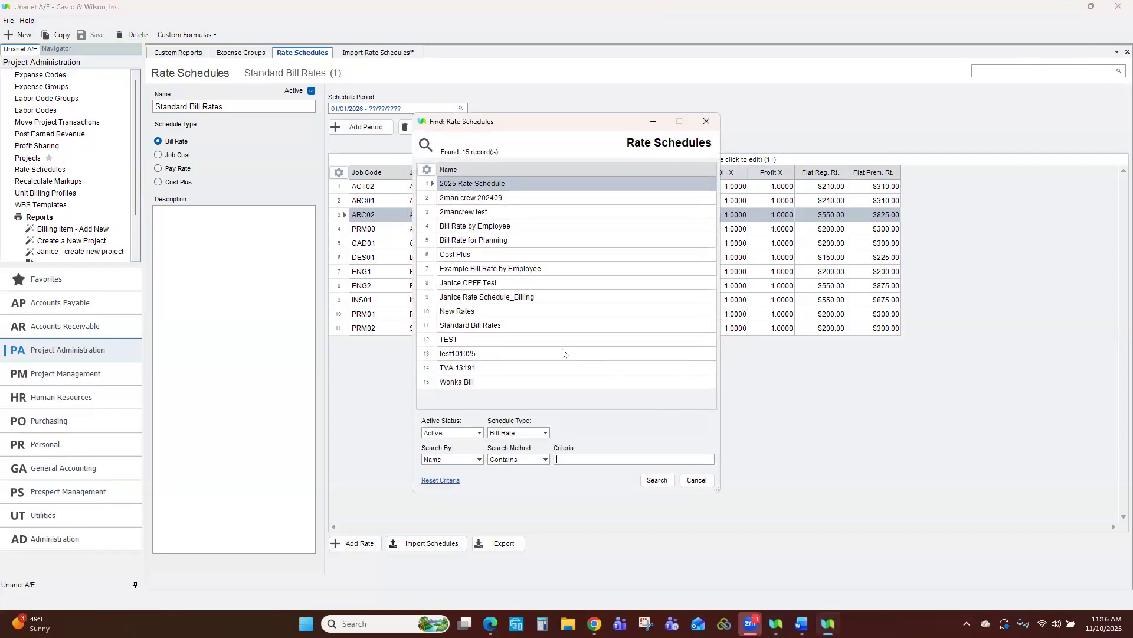
double_click(501, 241)
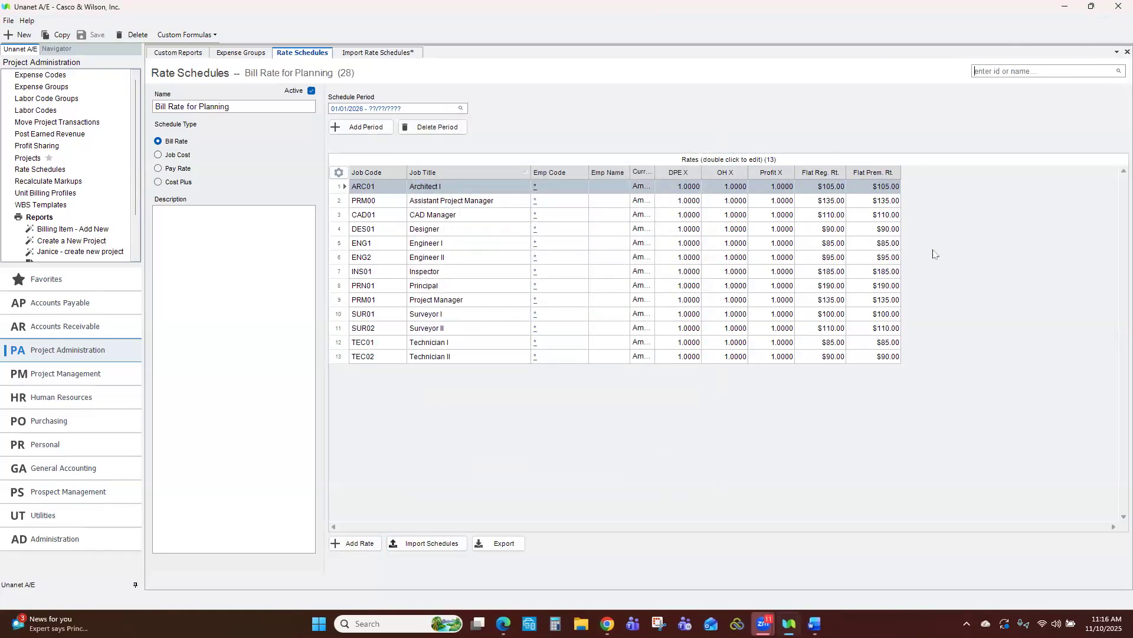
- Look up the active bill rate schedules and open the TEST schedule
click(1118, 72)
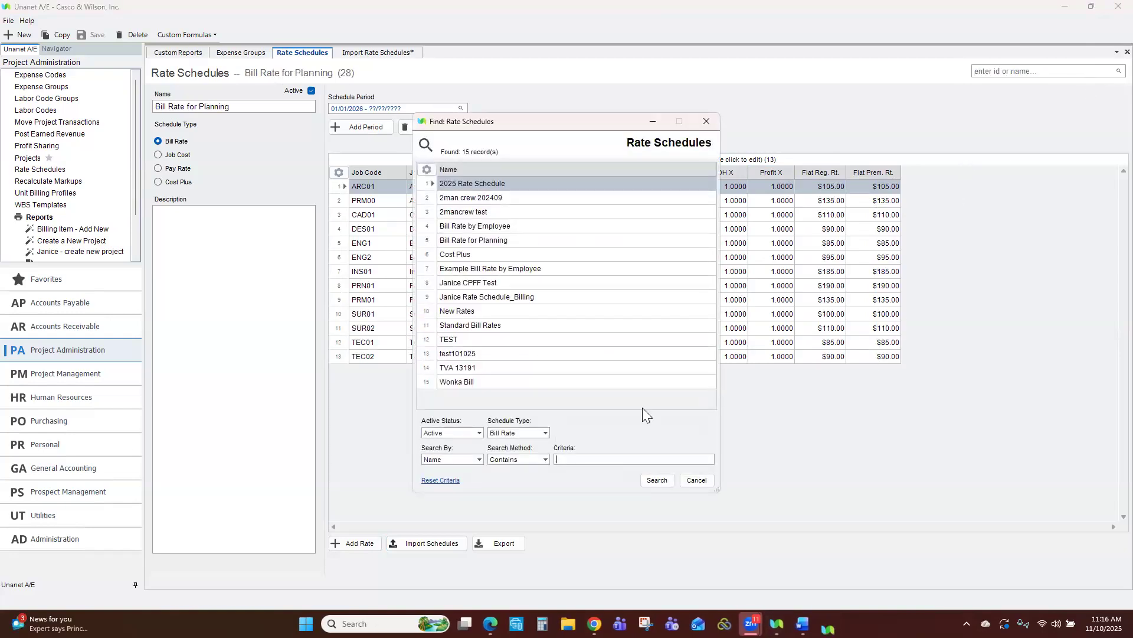
double_click(472, 340)
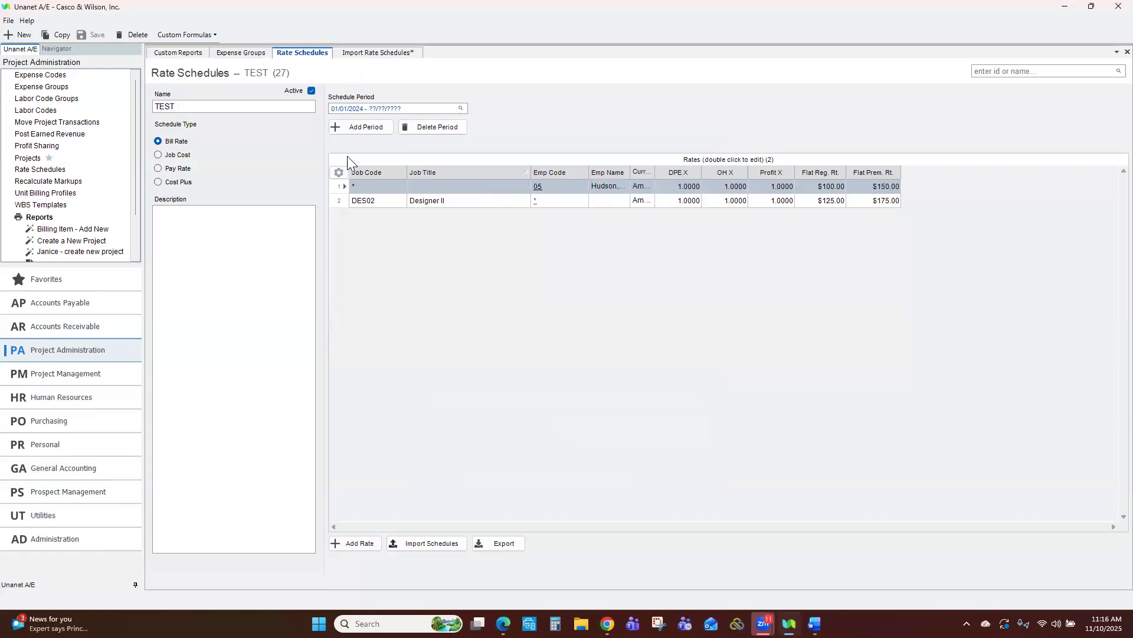
- Create a bill rate schedule named Multiplier Based with a start date of 01/01/2025
click(21, 35)
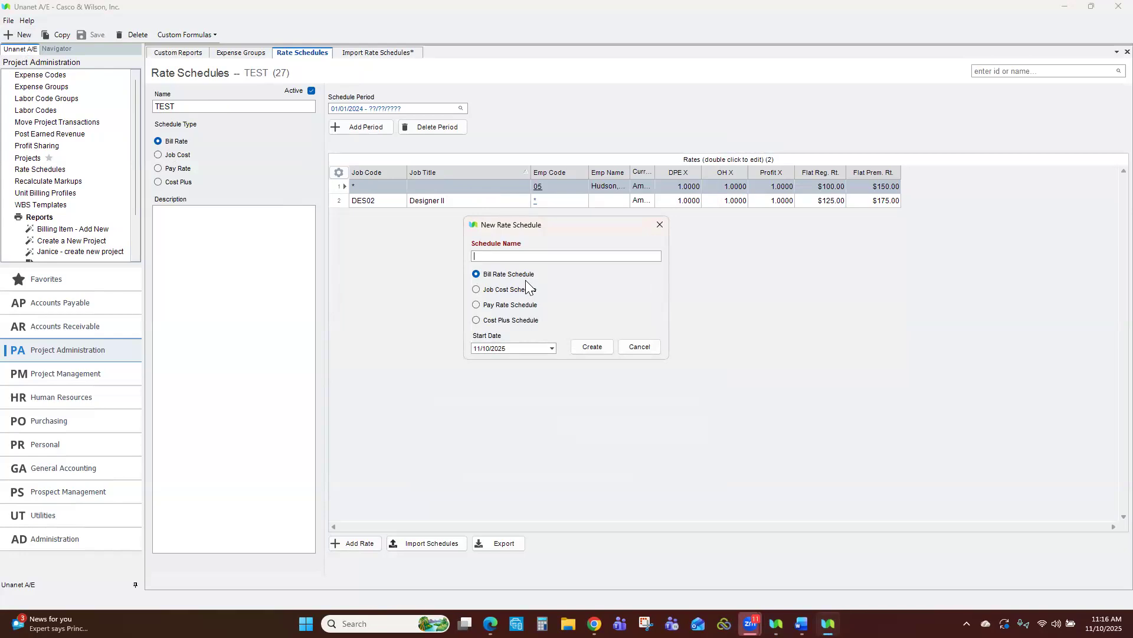
click(552, 348)
click(495, 366)
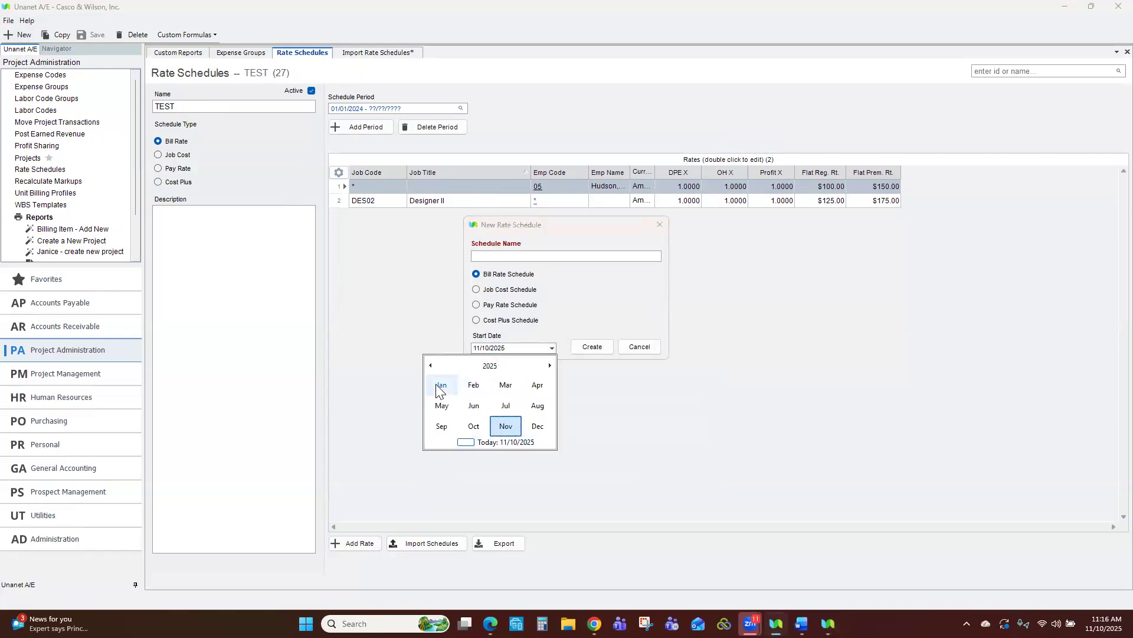
click(440, 384)
click(492, 389)
click(517, 254)
text(Mult)
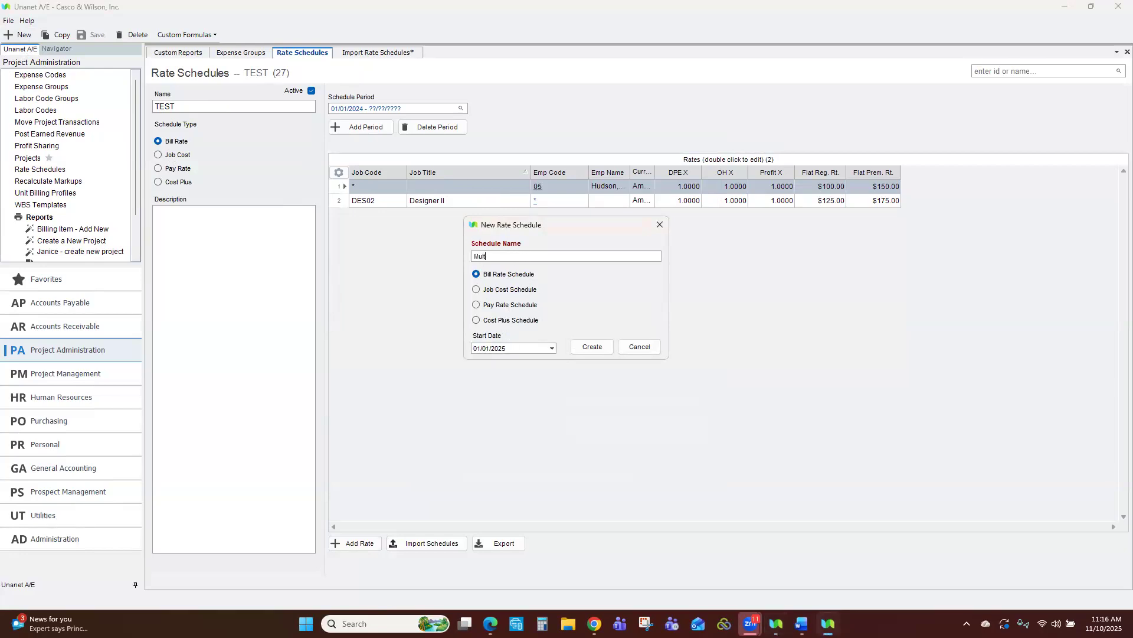
text(iplier Based)
click(591, 348)
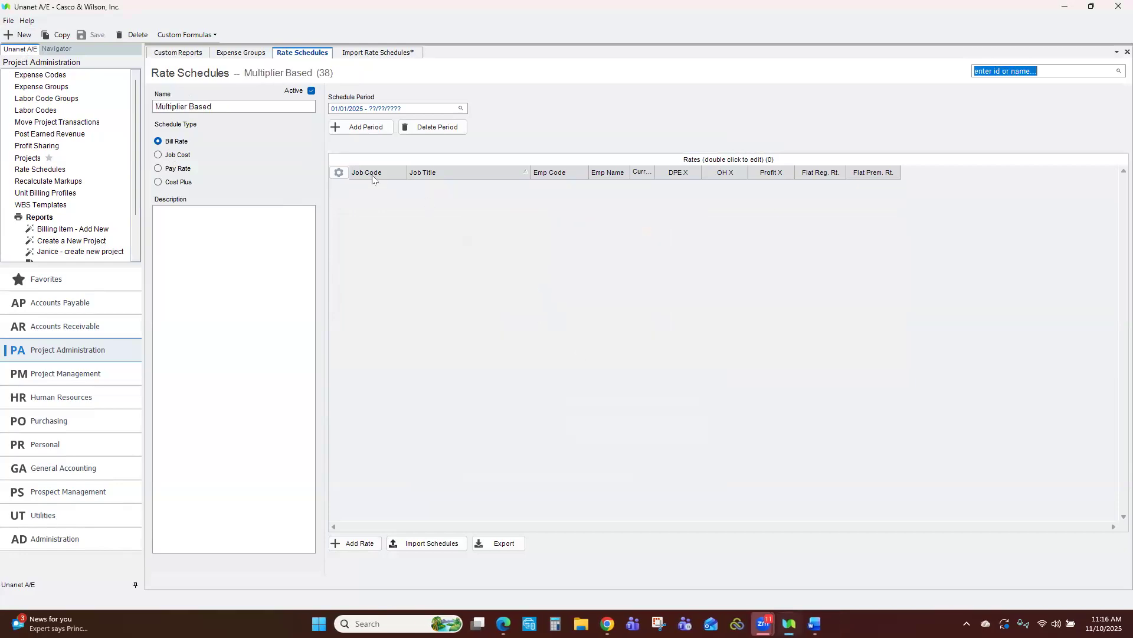
- Add a rate for any employee and job title with multipliers DPE 1.37, Overhead 1.36 and Profit 1.1
click(357, 543)
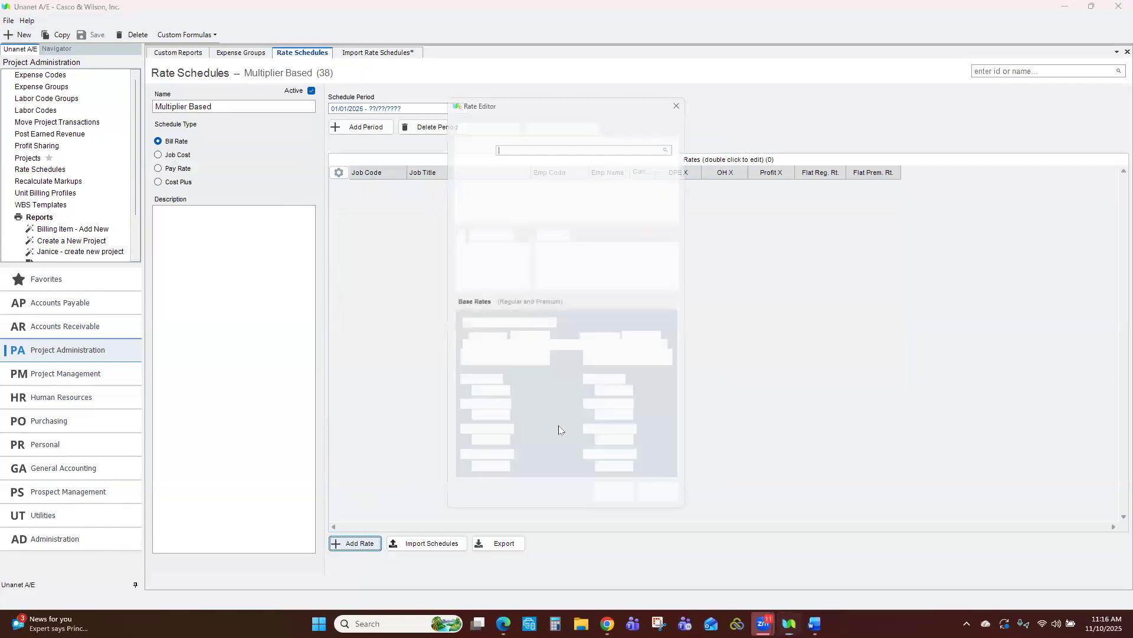
click(582, 253)
key(ctrl+a)
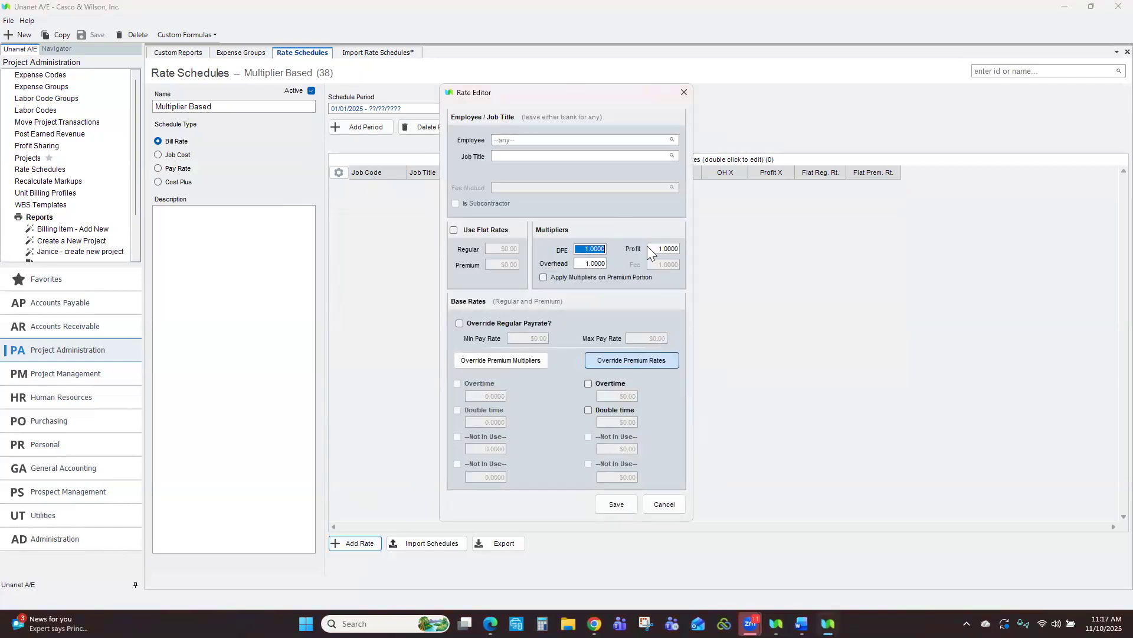
text(1.37)
click(575, 260)
key(ctrl+a)
text(1.36)
key(Tab)
key(ctrl+a)
text(1.1)
click(616, 505)
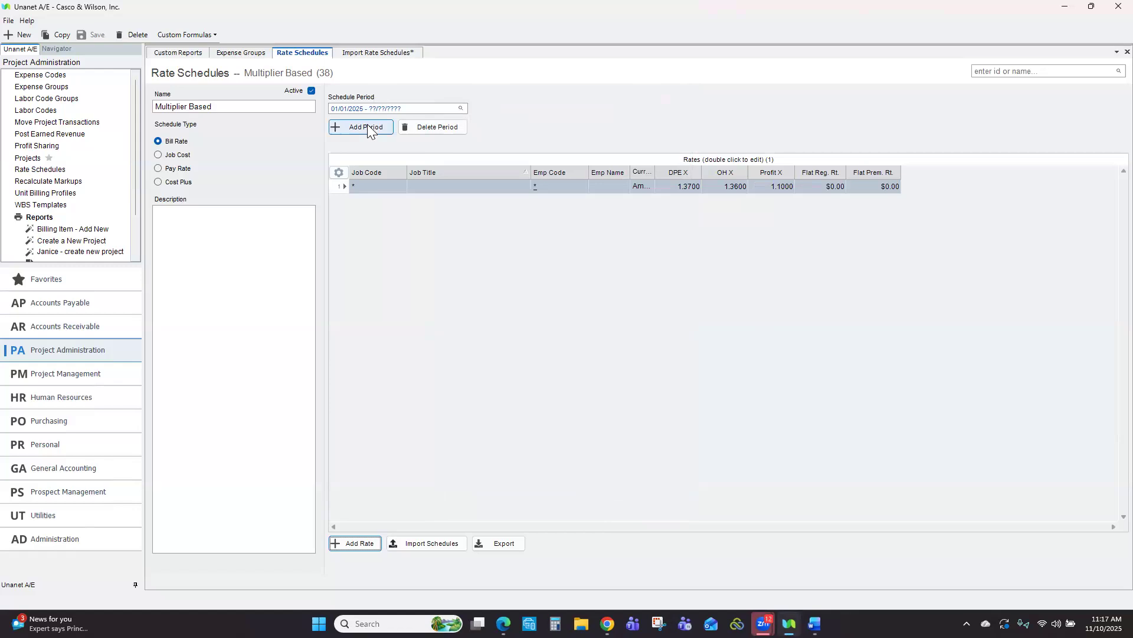
- Add a new period to the Multiplier Based schedule with an effective date of 01/01/2026
key(Right)
key(Right)
click(597, 300)
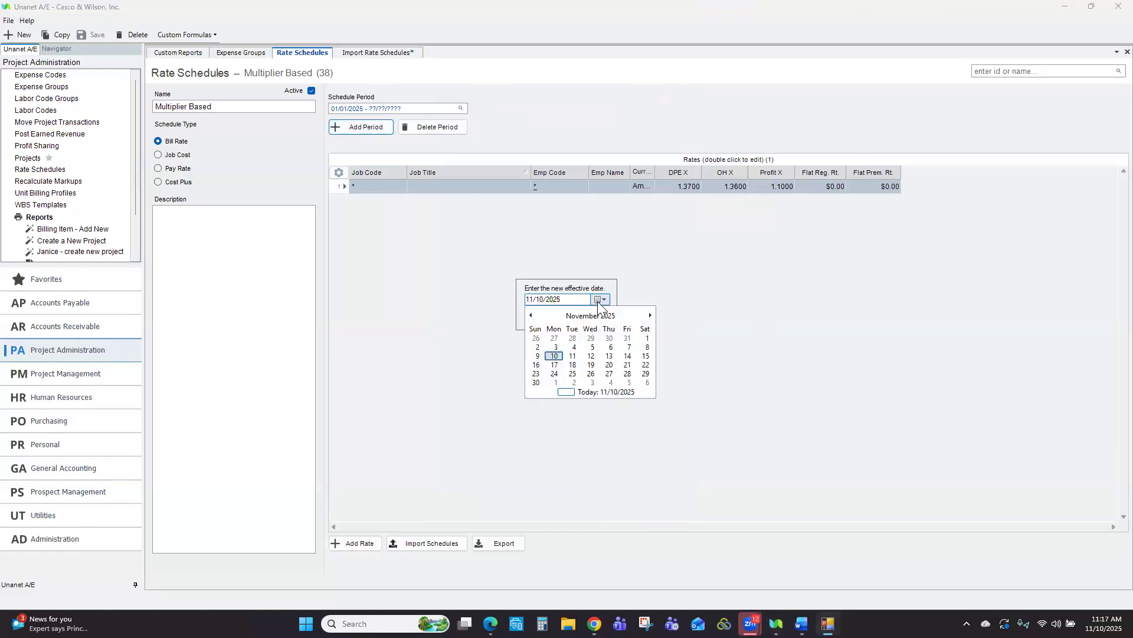
click(650, 316)
click(650, 316)
click(609, 338)
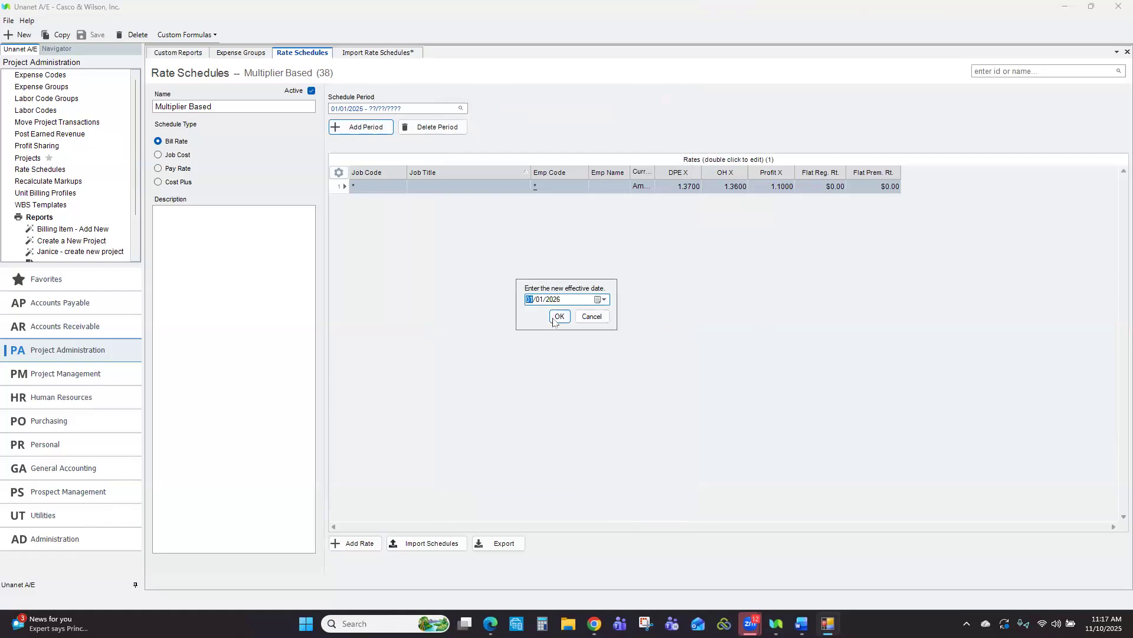
click(552, 318)
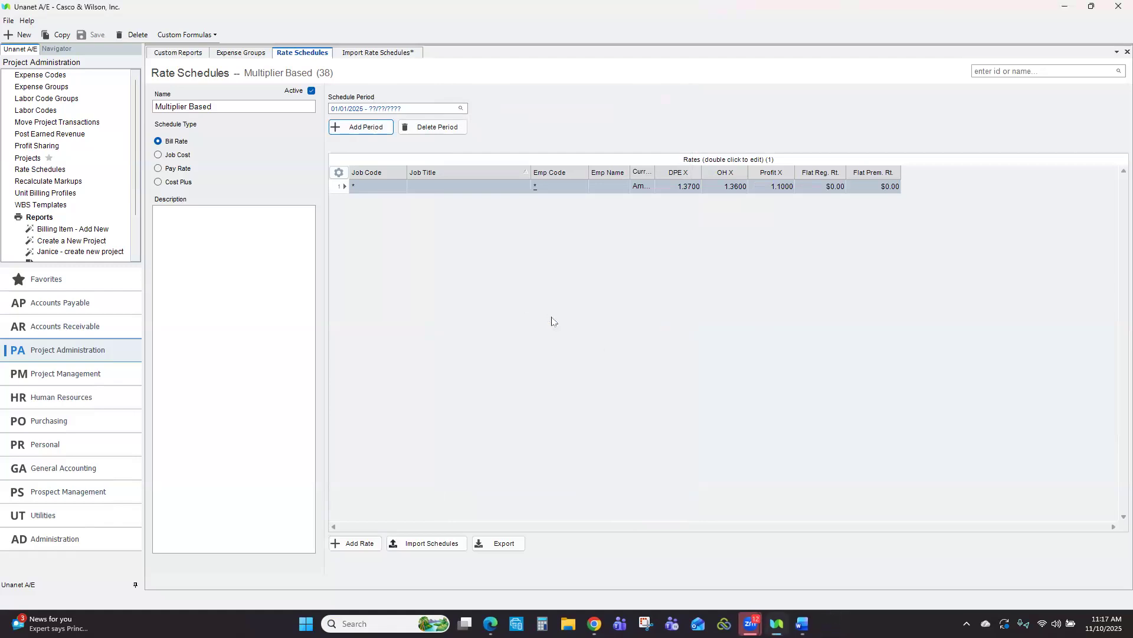
- Set the new period's rate multipliers to DPE 1.43 and Overhead 1.50 and save the rate
double_click(657, 188)
drag(575, 252, 651, 241)
text(1.43)
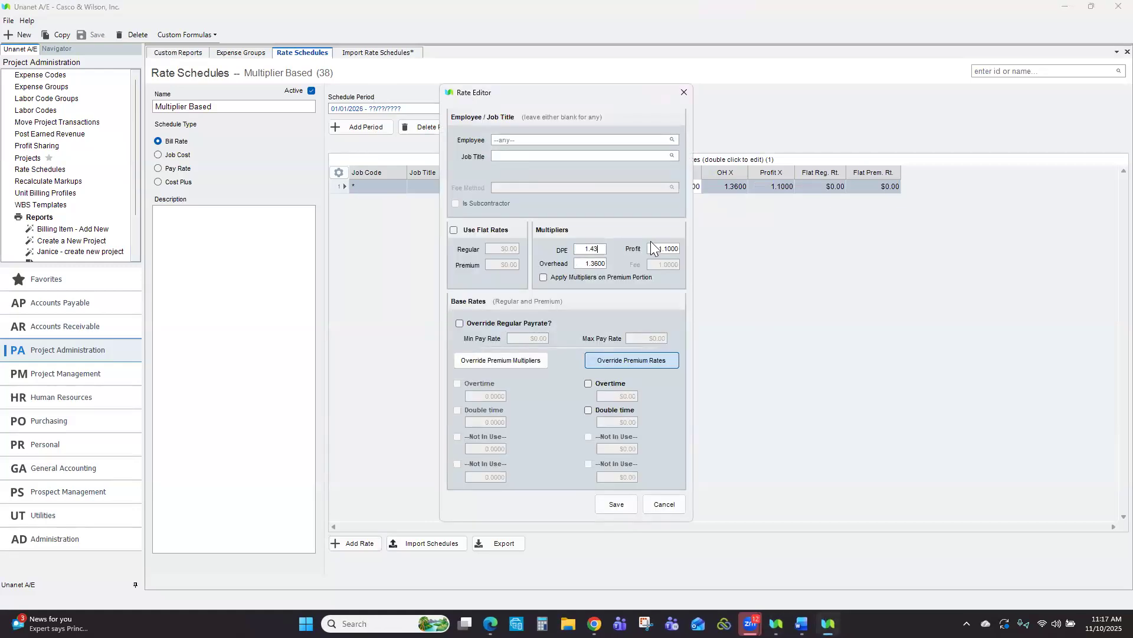
key(Tab)
text(150)
key(Tab)
click(610, 502)
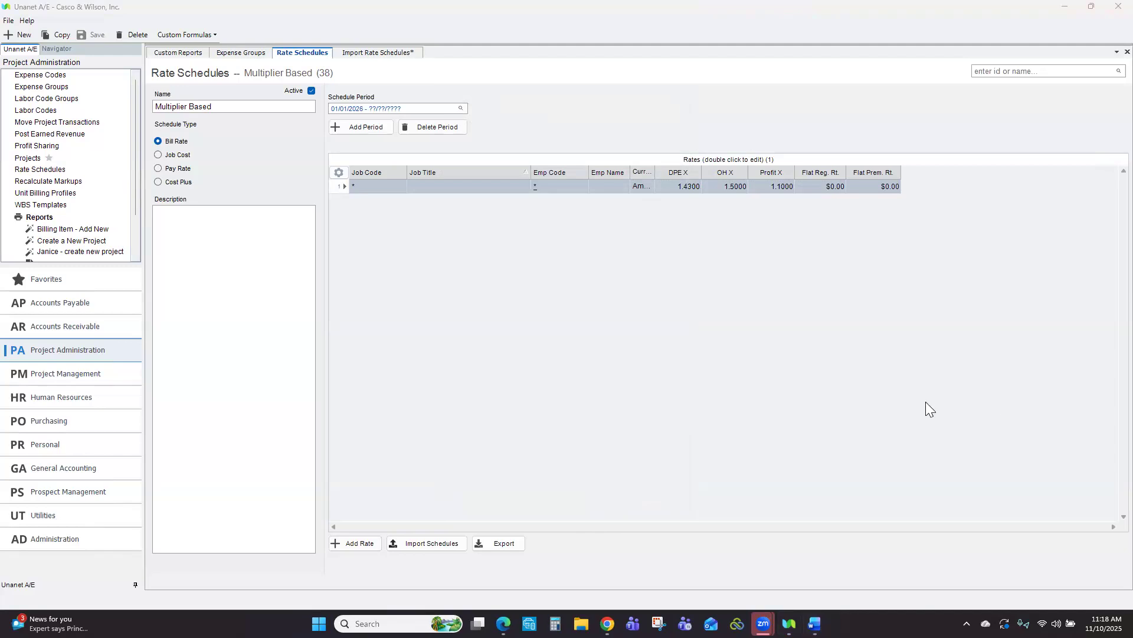
- Search the active rate schedules of type Job Cost, examine the list and close the search
click(1111, 70)
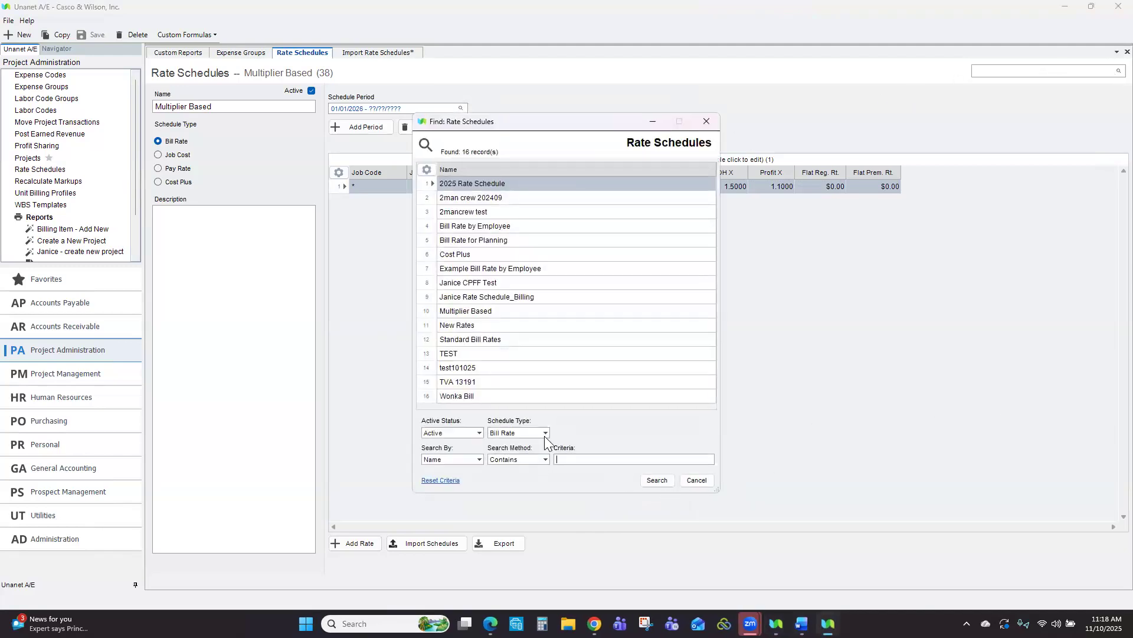
click(545, 434)
click(543, 452)
click(656, 480)
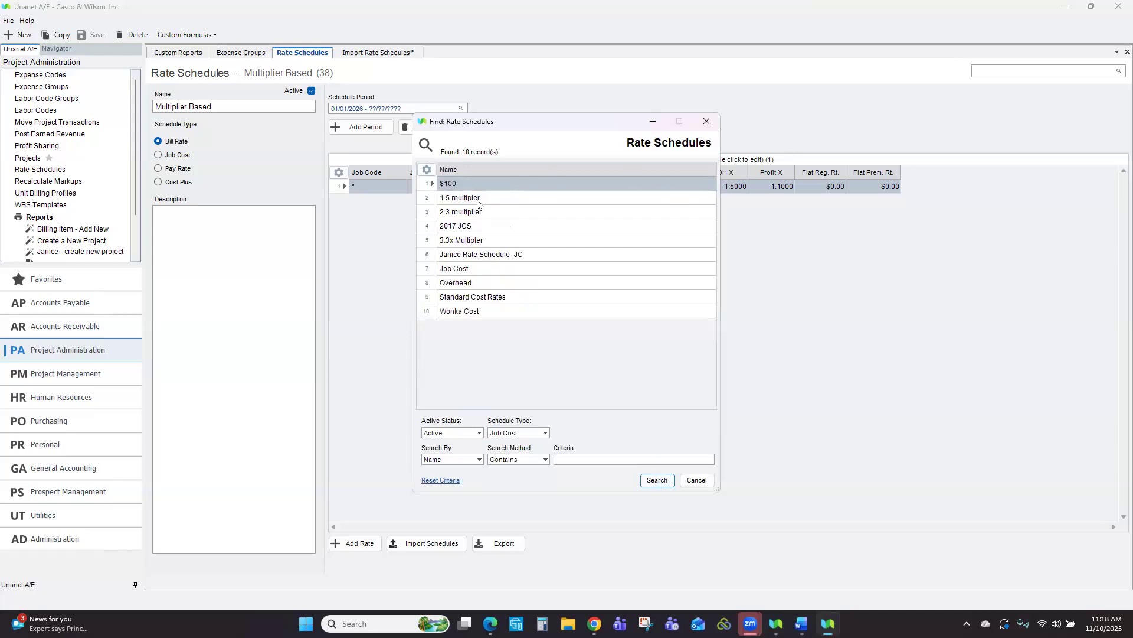
mouse_move(478, 203)
click(697, 480)
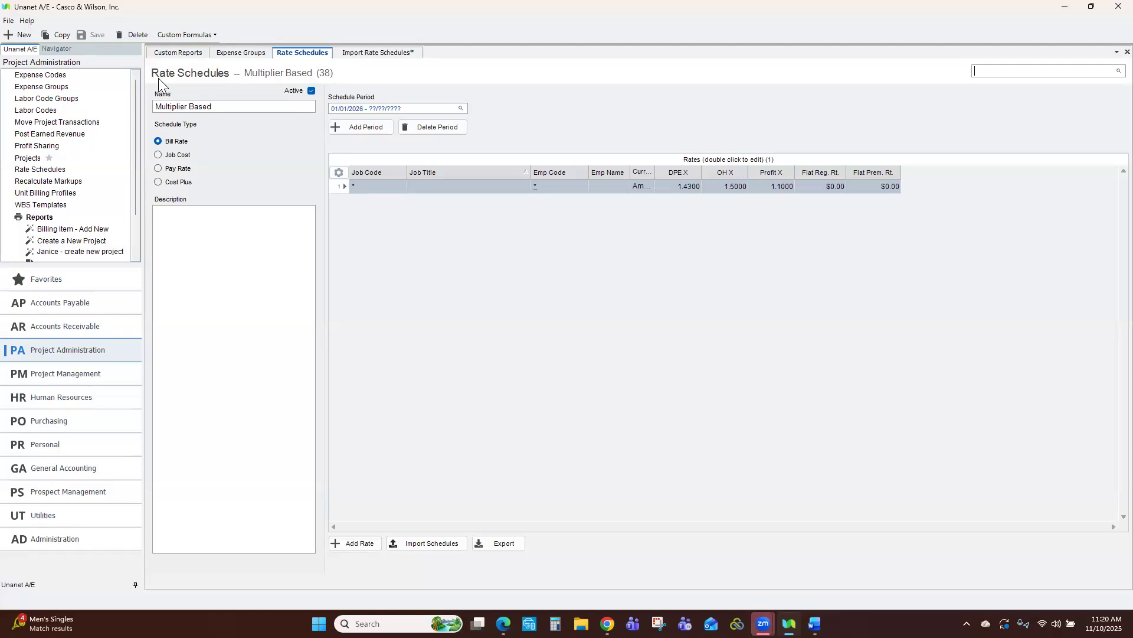
- Open the Trial Balance dashboard and load its summary for G/L periods 2024-01 through 2024-12 on an accrual basis
click(8, 20)
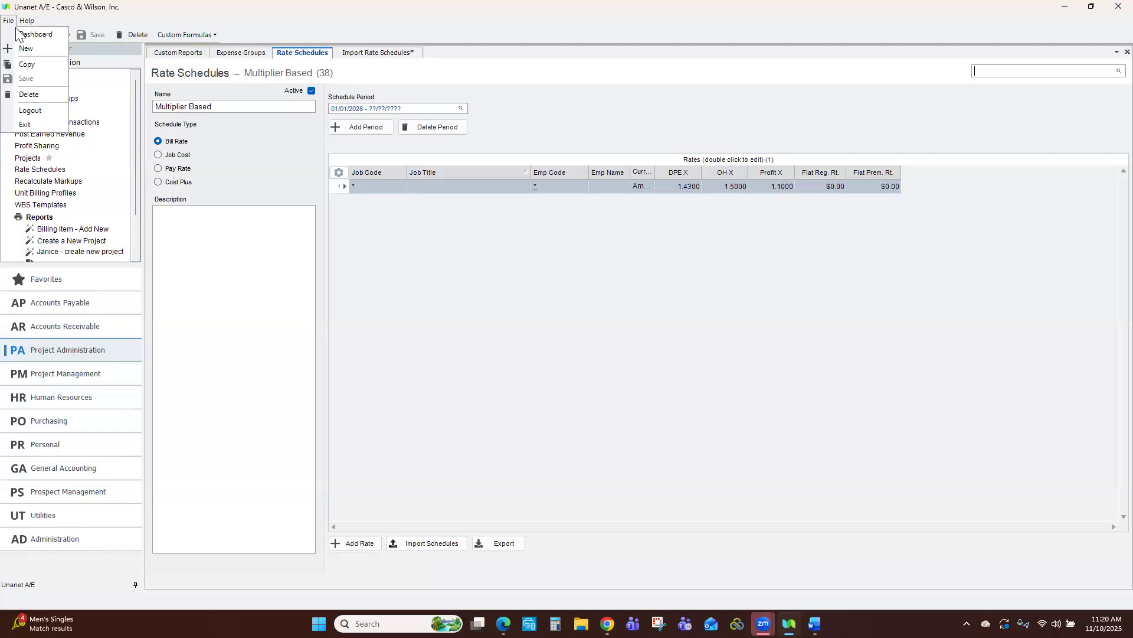
click(62, 33)
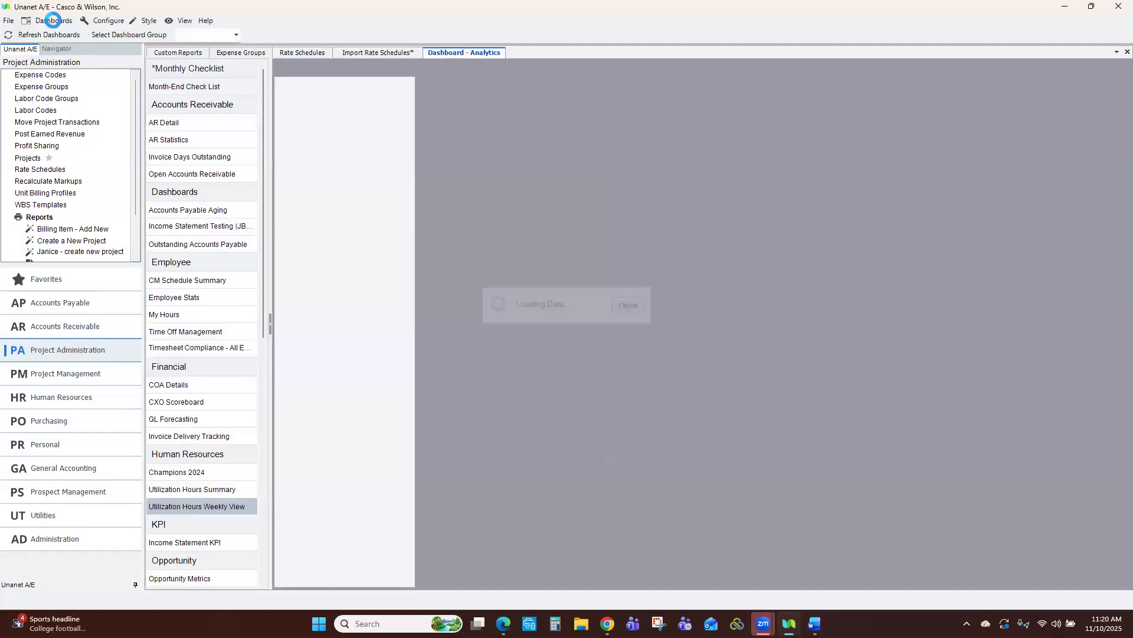
click(53, 22)
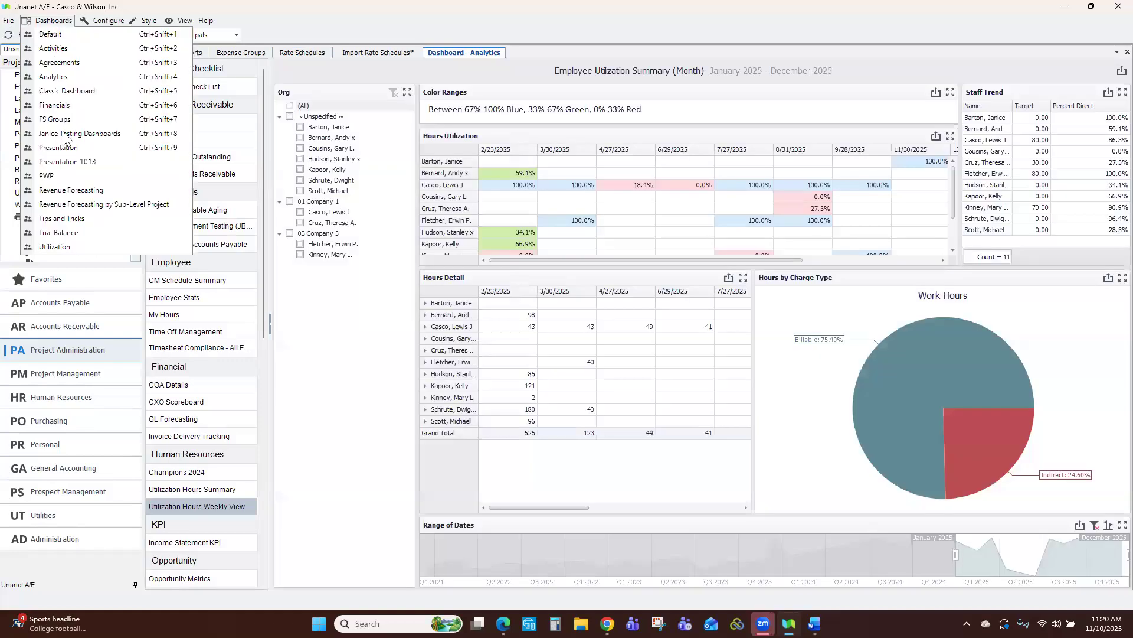
click(65, 233)
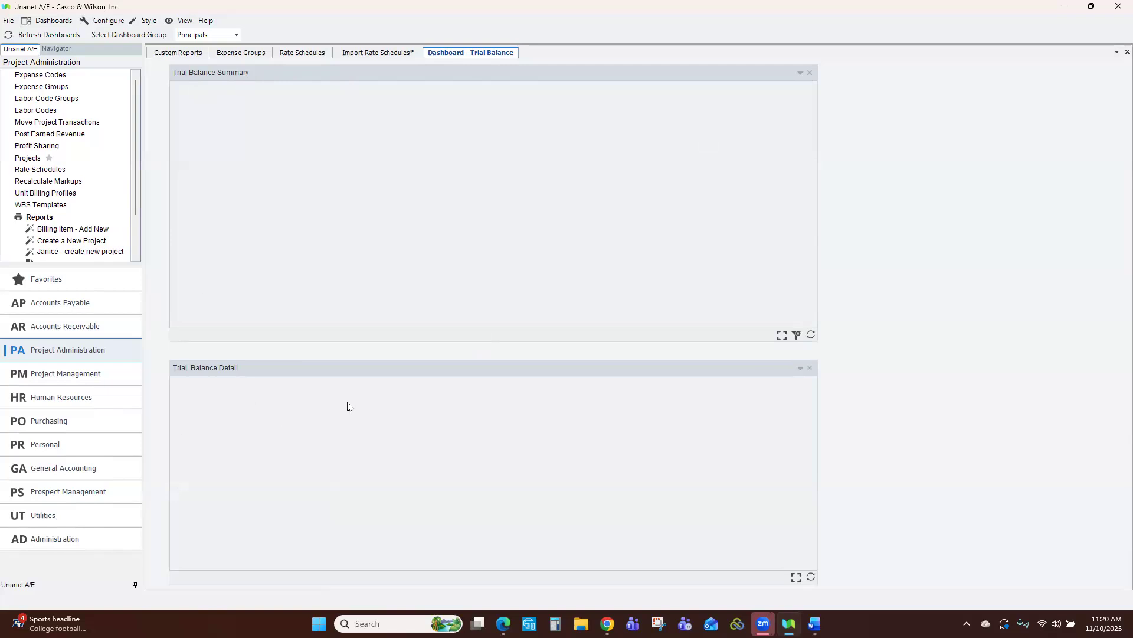
click(812, 335)
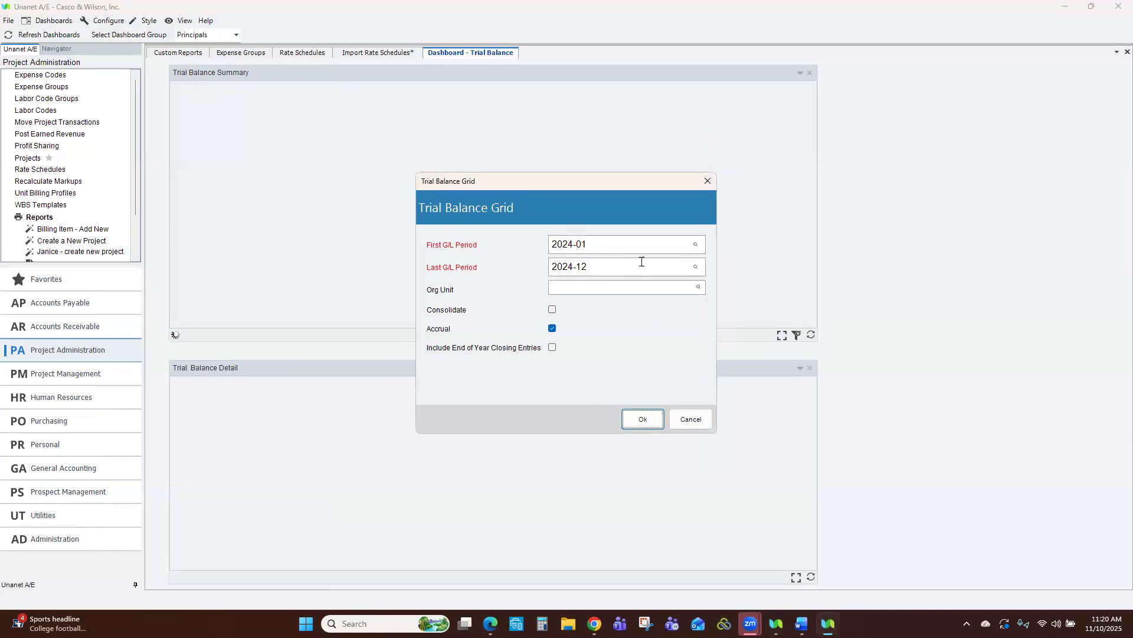
click(644, 418)
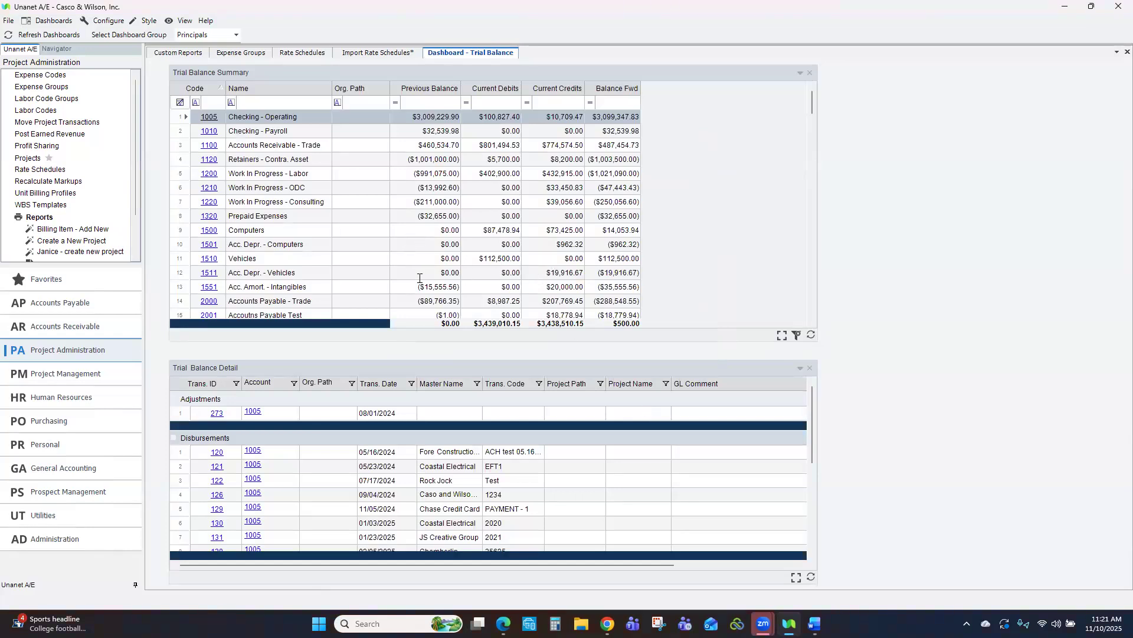
- Show the transactions of Acc. Depr. - Vehicles, export them to Trial Balance Detail.xlsx on the Desktop and open the file
click(310, 272)
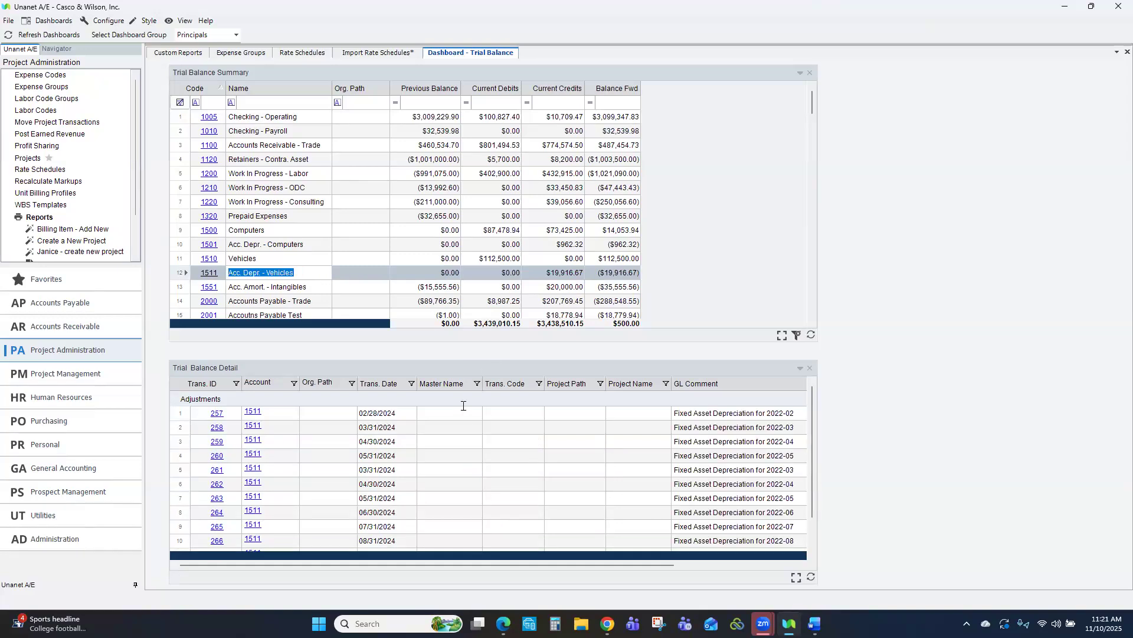
scroll(463, 419, down, 1)
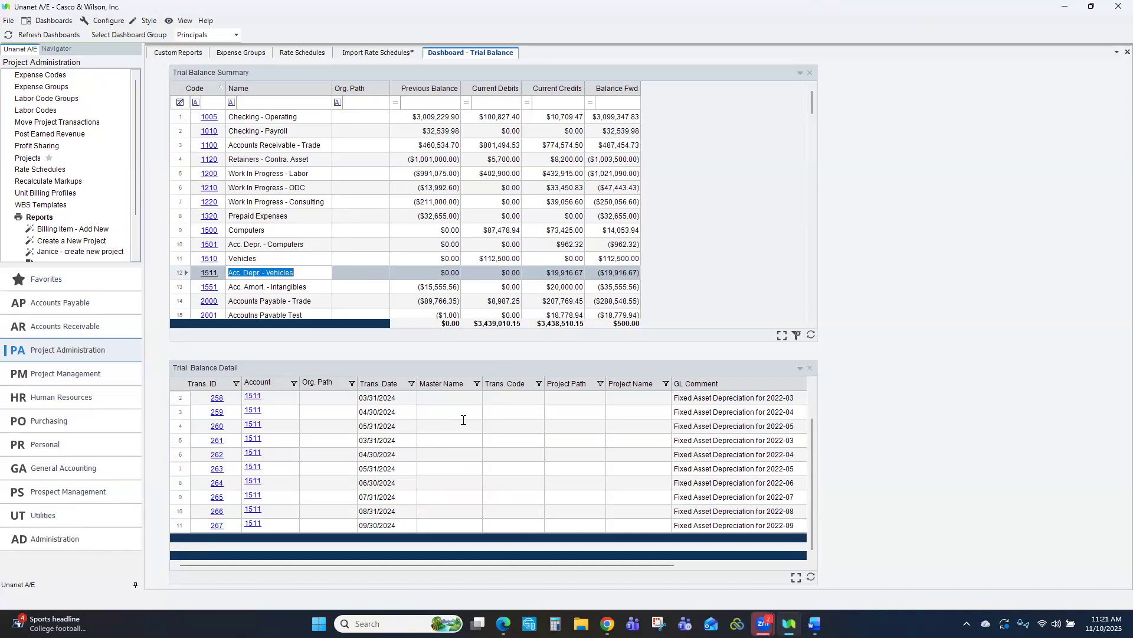
click(461, 420)
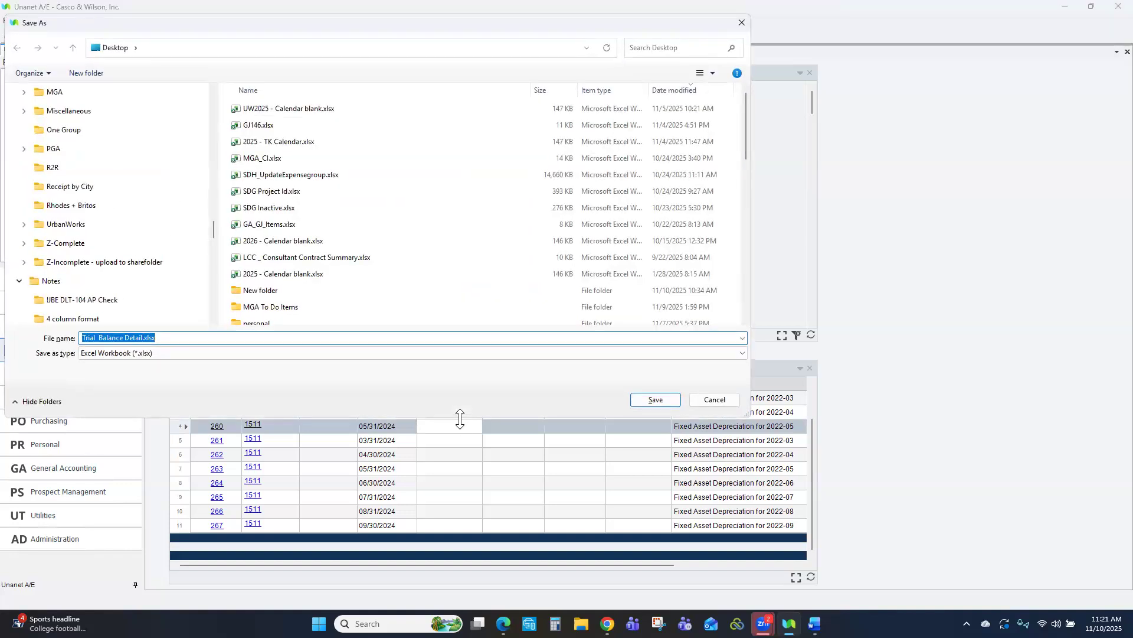
click(653, 399)
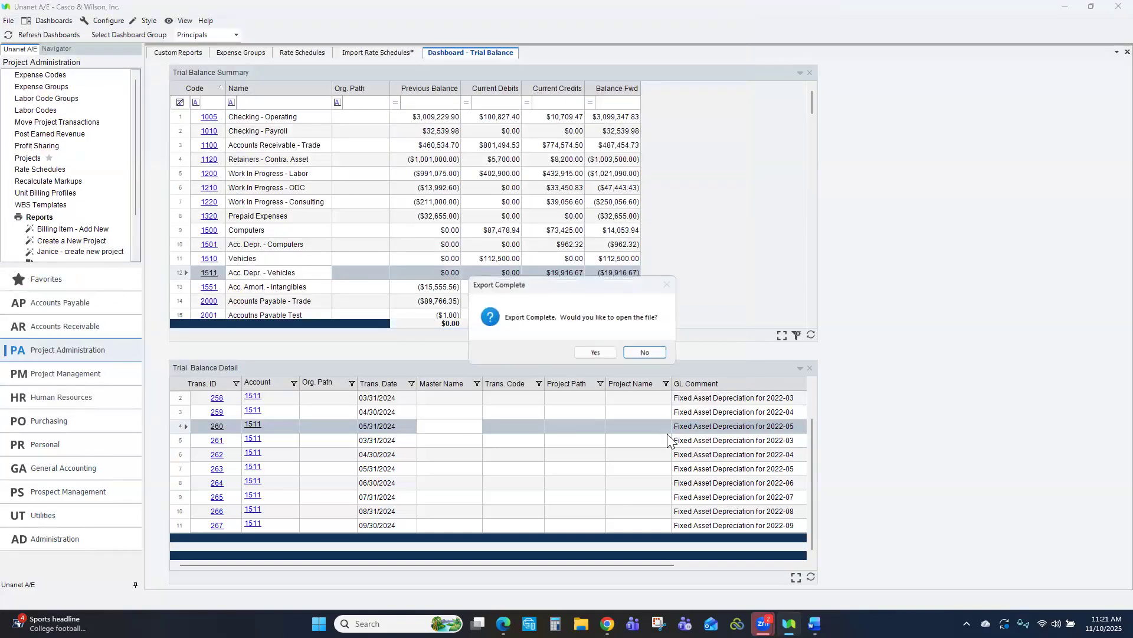
click(594, 352)
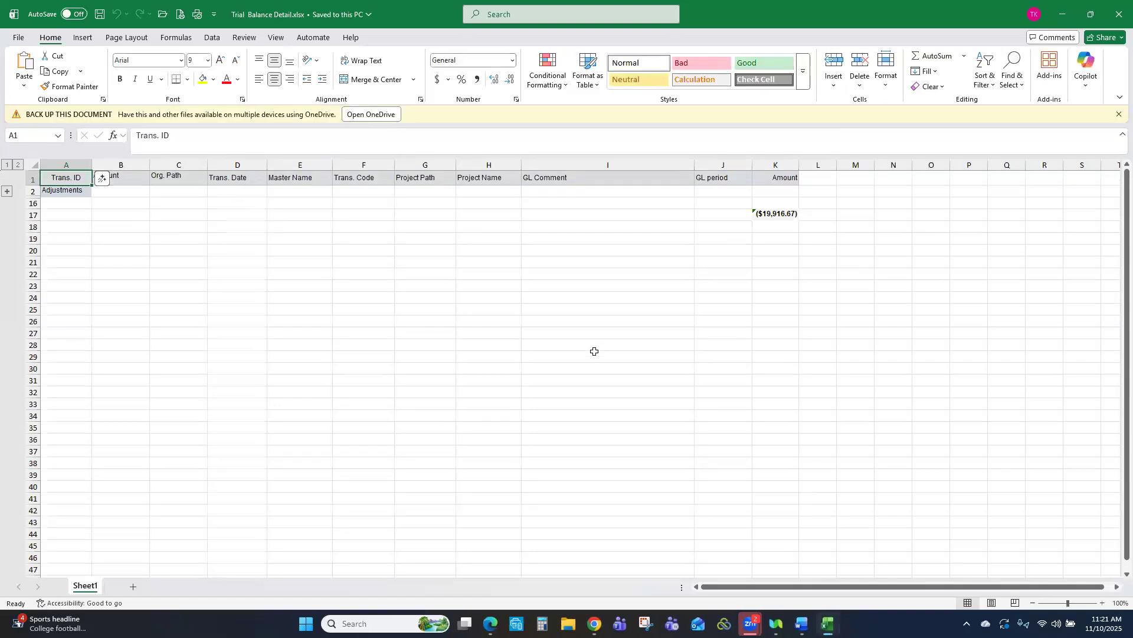
- Expand the Adjustments group in the exported workbook to examine its depreciation entries, and close the workbook
click(7, 191)
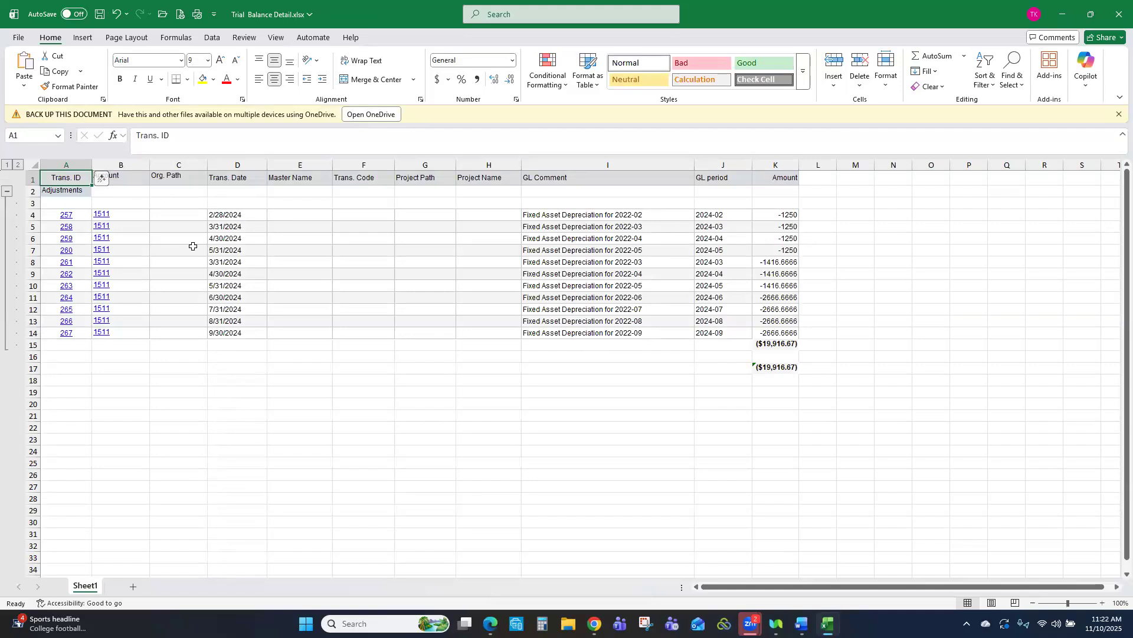
click(711, 347)
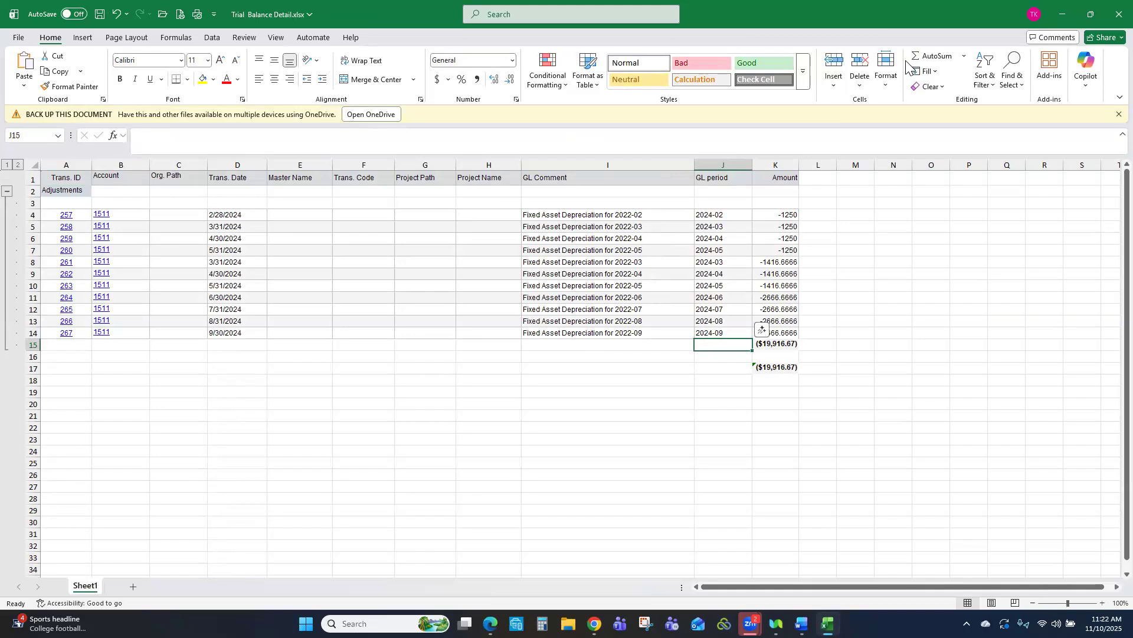
click(1107, 16)
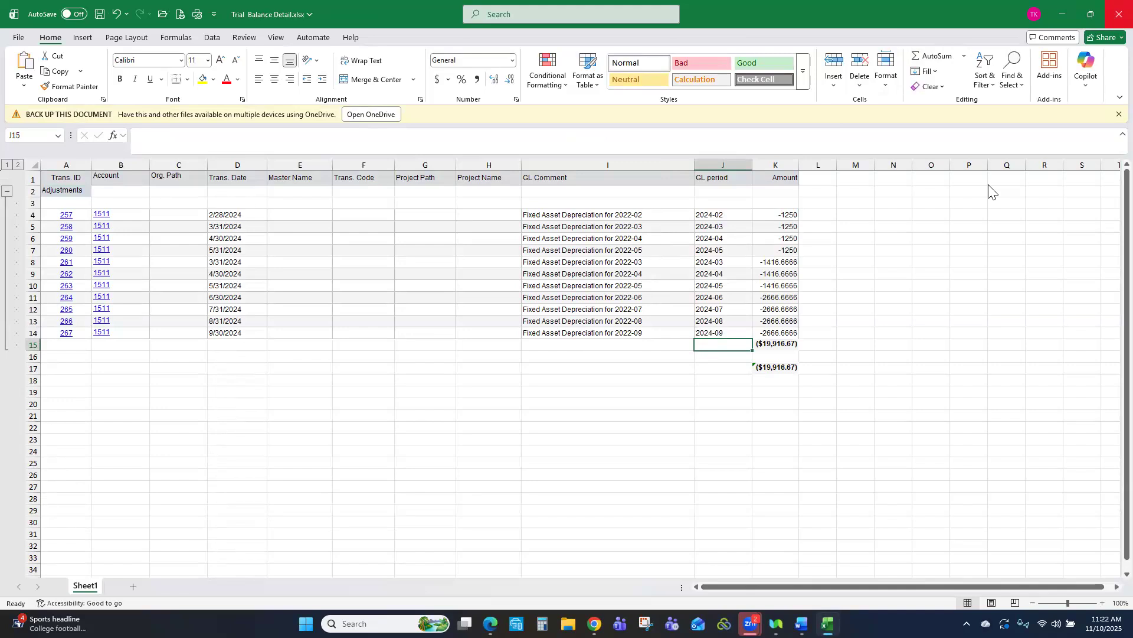
click(613, 397)
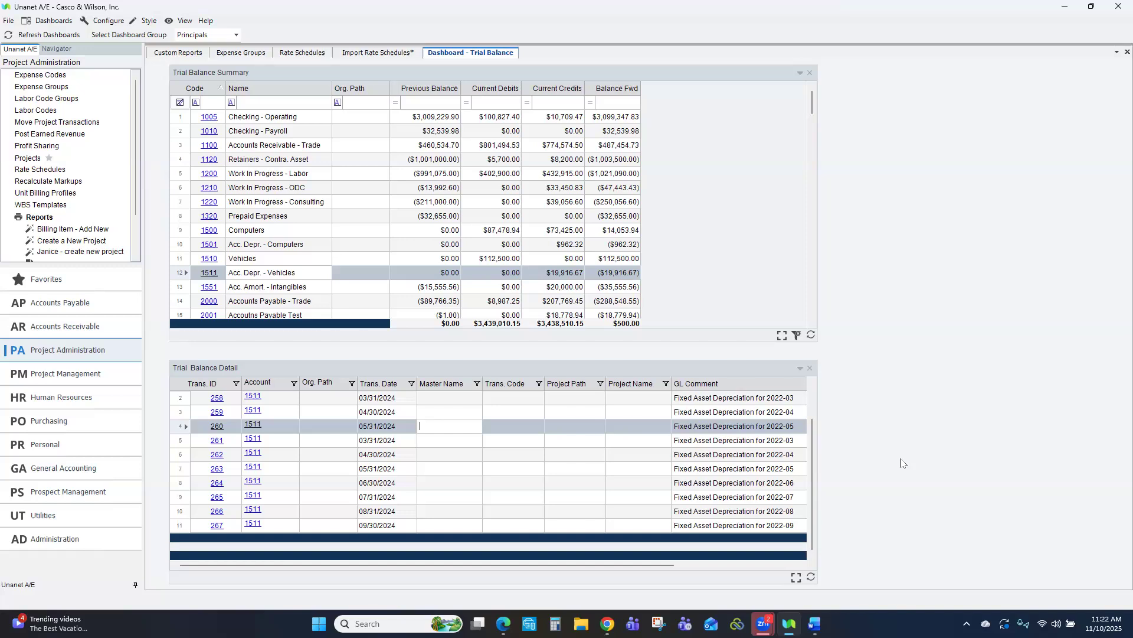
- Open Accounting Periods in General Accounting and create the new fiscal year with its 2026 periods
click(39, 472)
click(62, 76)
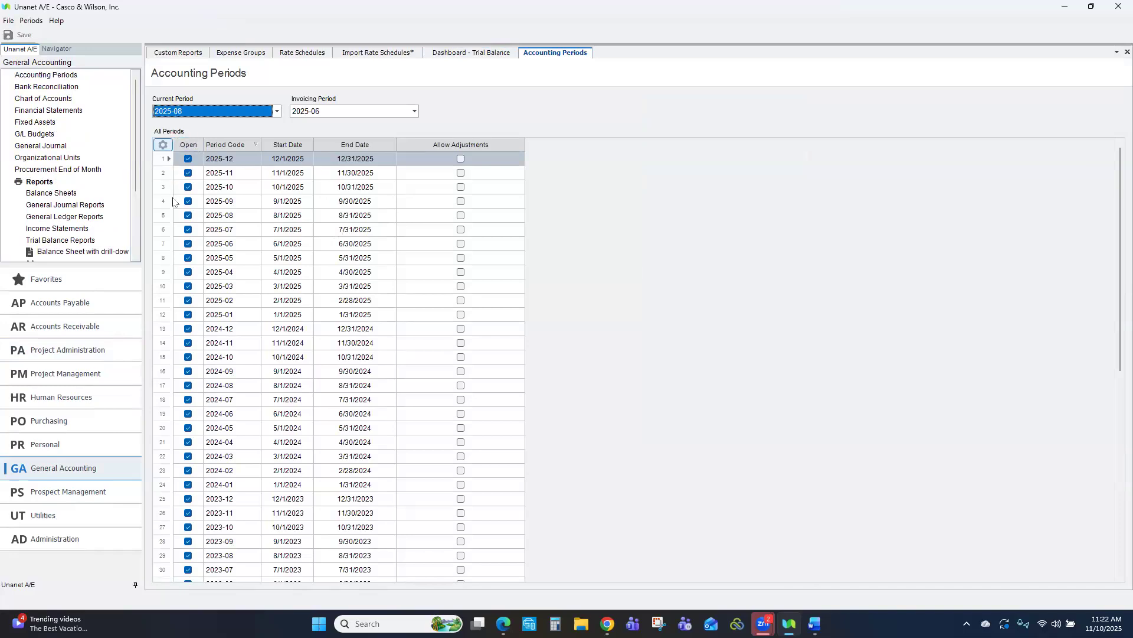
click(33, 21)
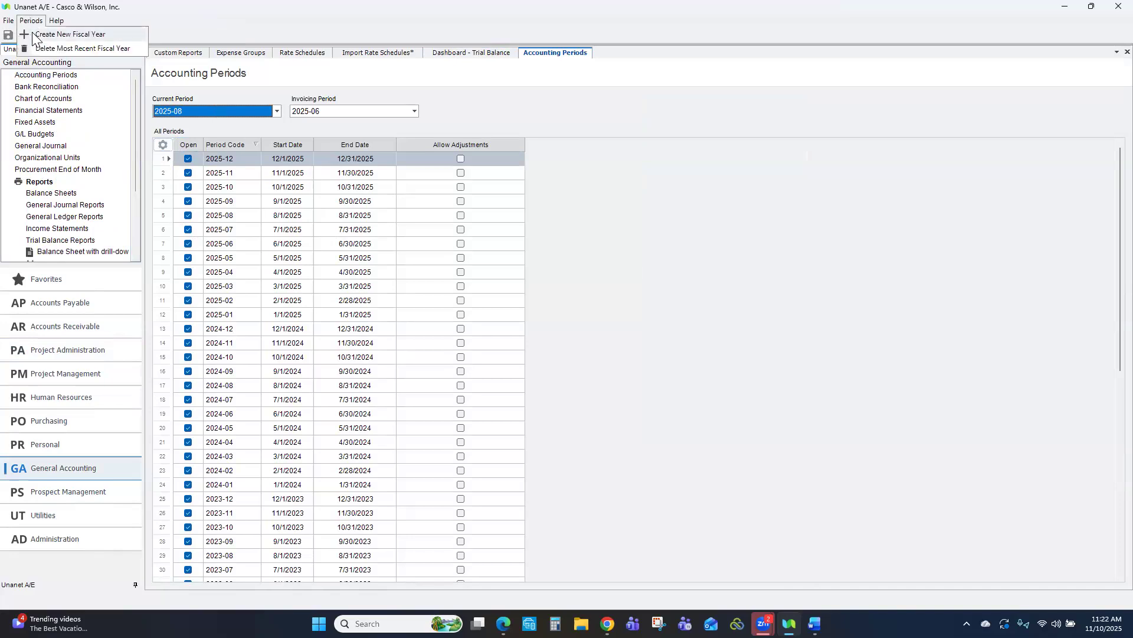
click(59, 35)
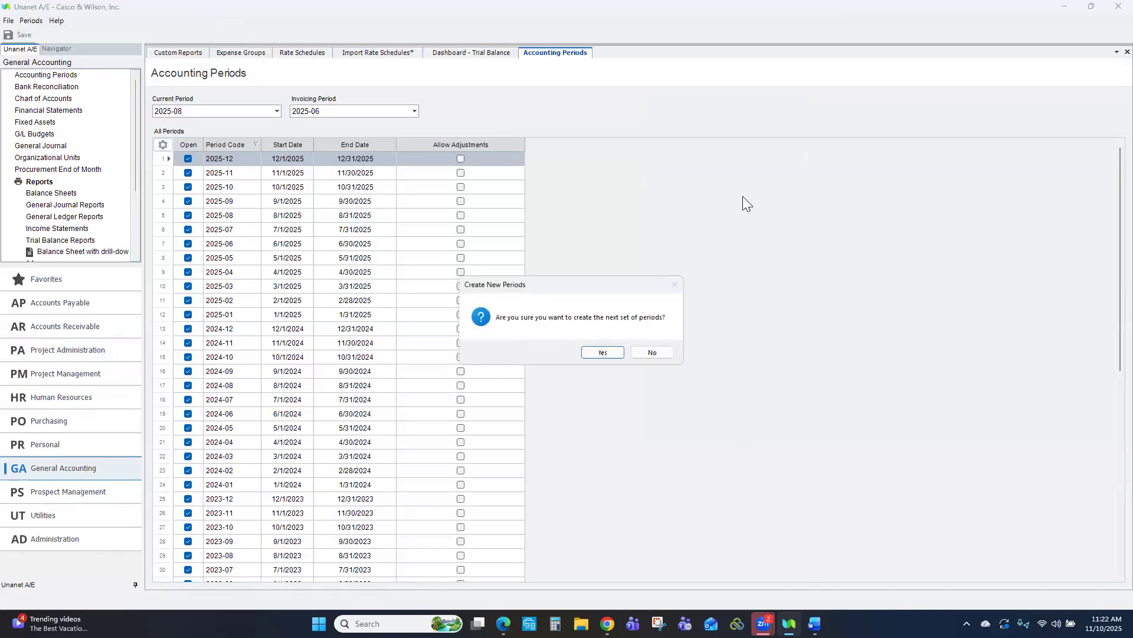
click(585, 350)
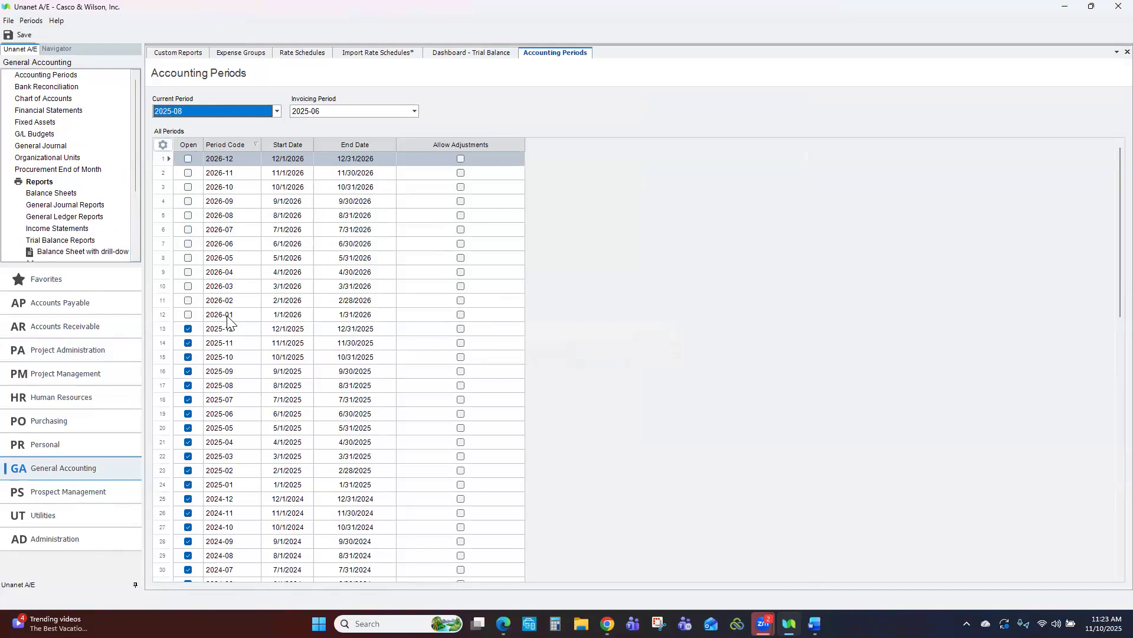
- Switch to Edge and read through the Year End Closing Checklist PDF, including the miscellaneous items and post closing entries
mouse_move(227, 320)
mouse_move(503, 623)
click(503, 564)
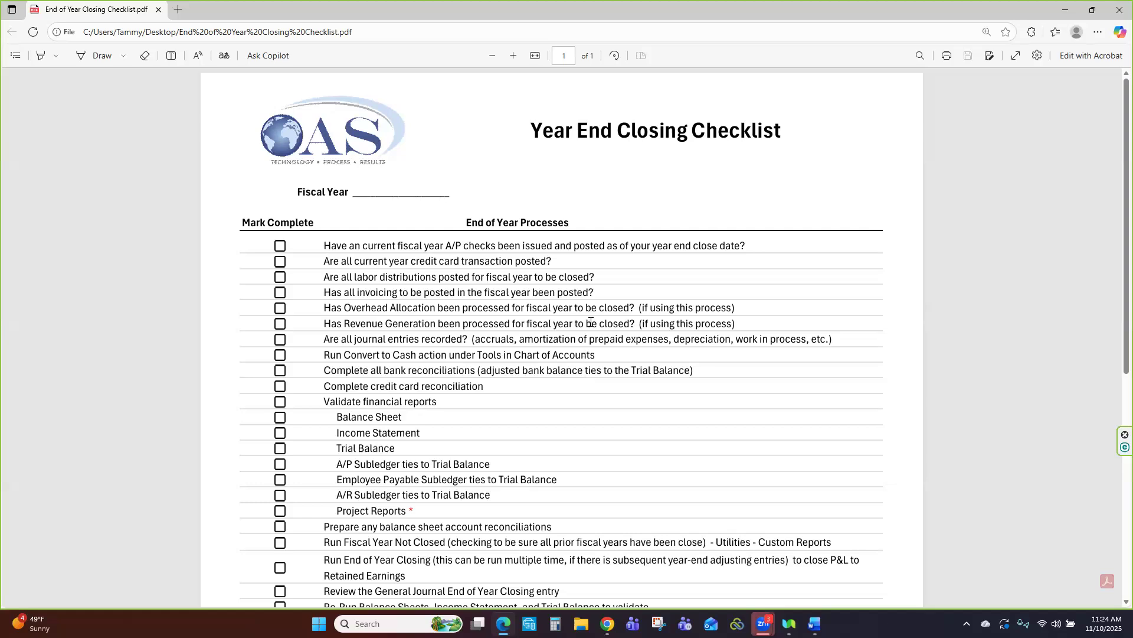
scroll(590, 321, down, 1)
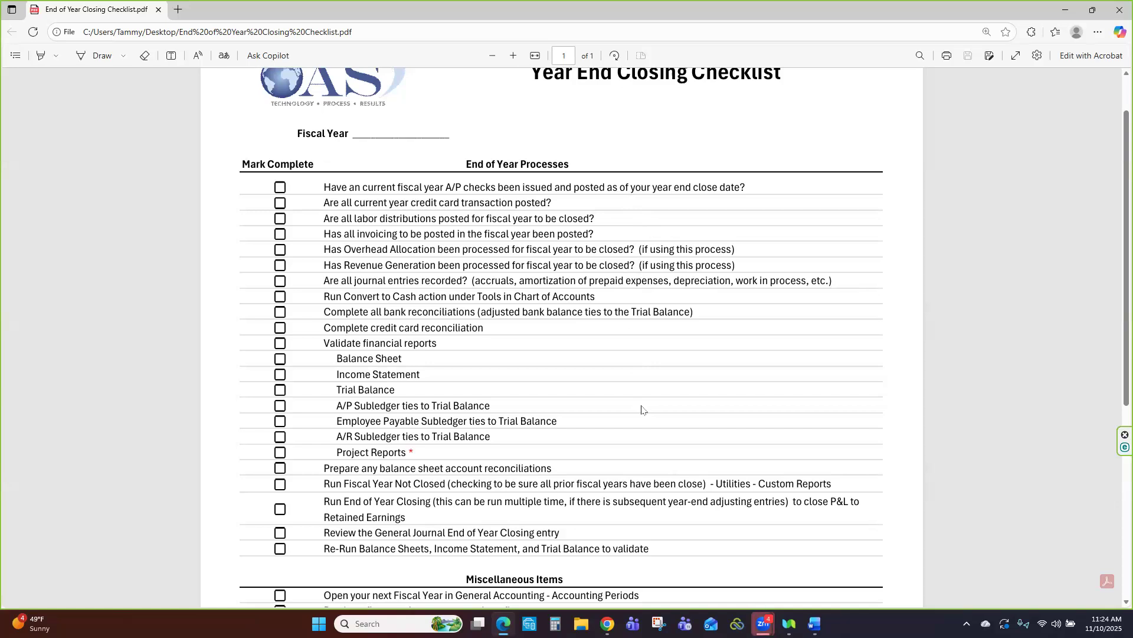
scroll(645, 407, down, 1)
scroll(645, 407, down, 3)
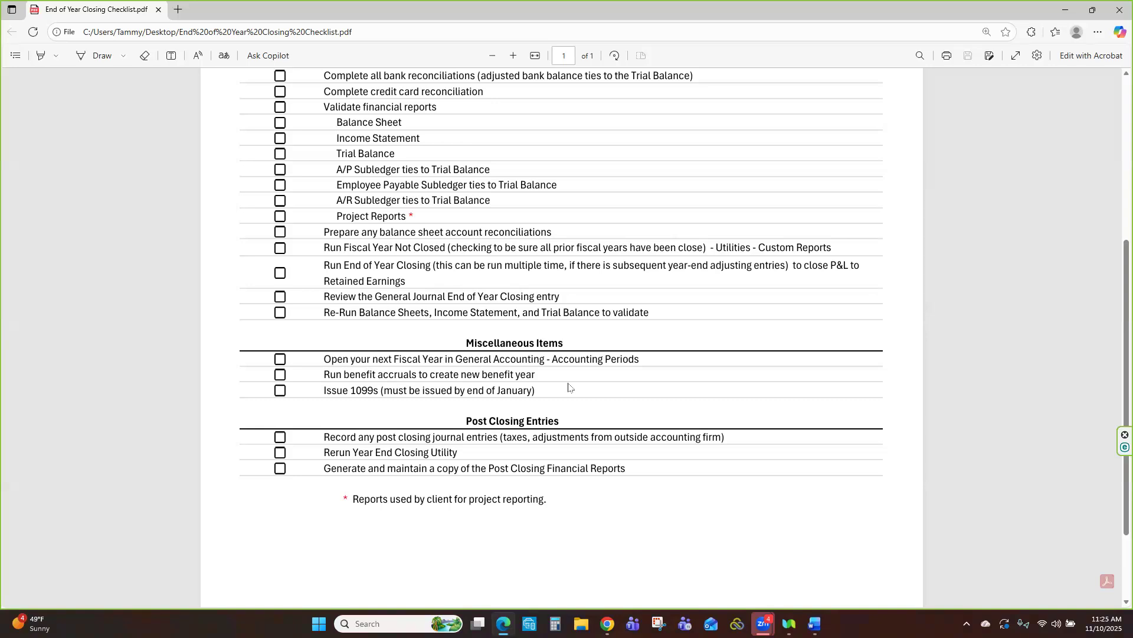
scroll(569, 387, up, 3)
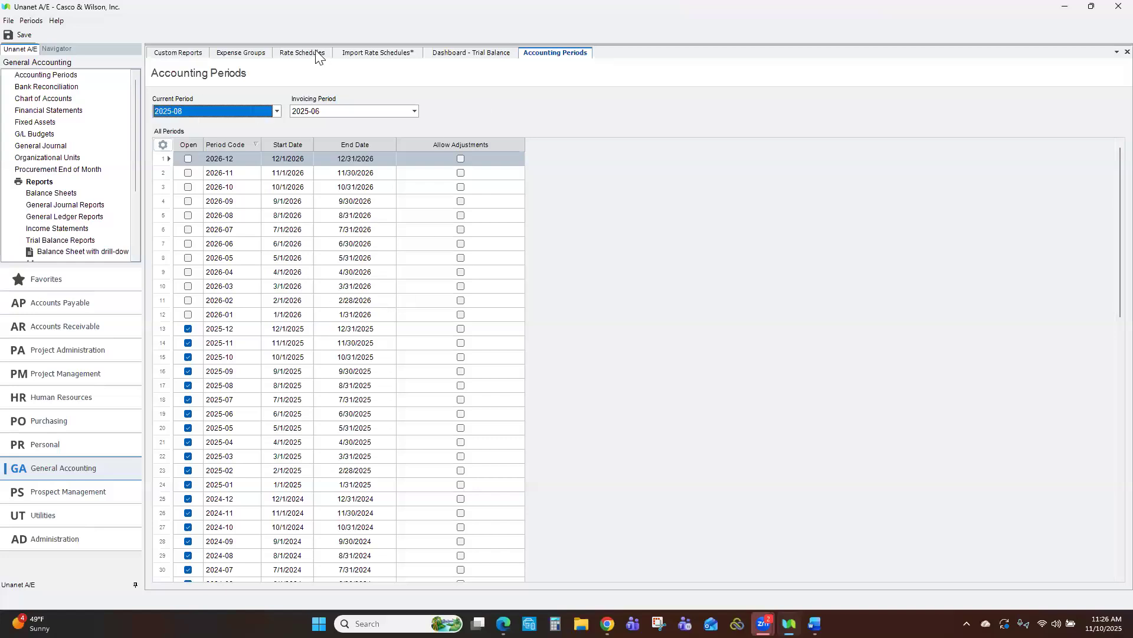
- Close all open screens, discarding the unsaved changes in Import Rate Schedules
click(186, 57)
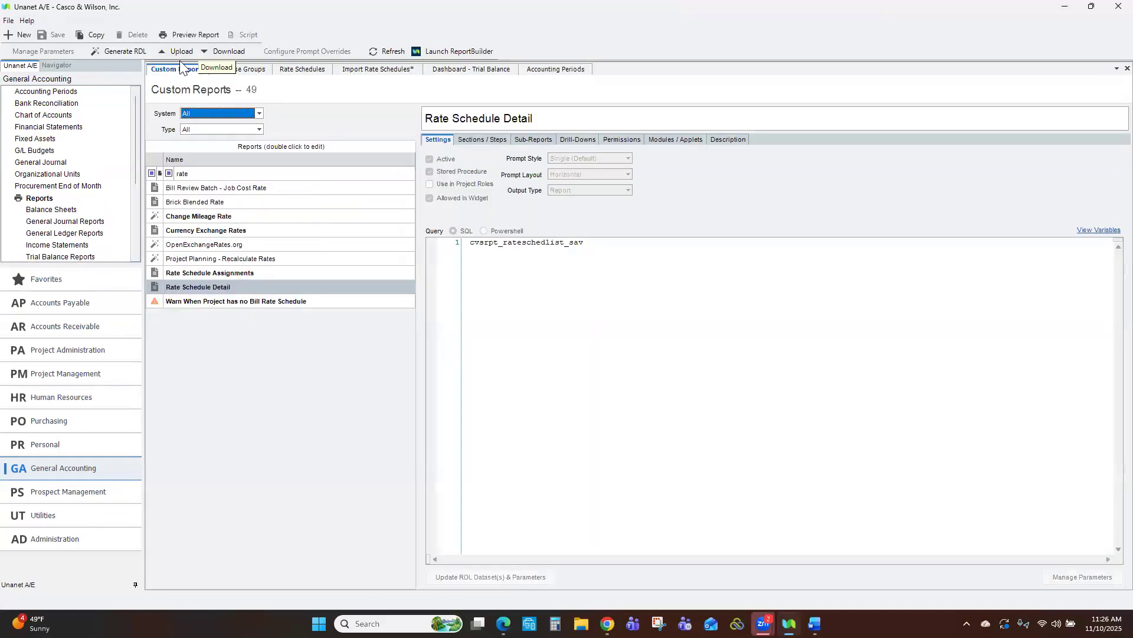
right_click(188, 70)
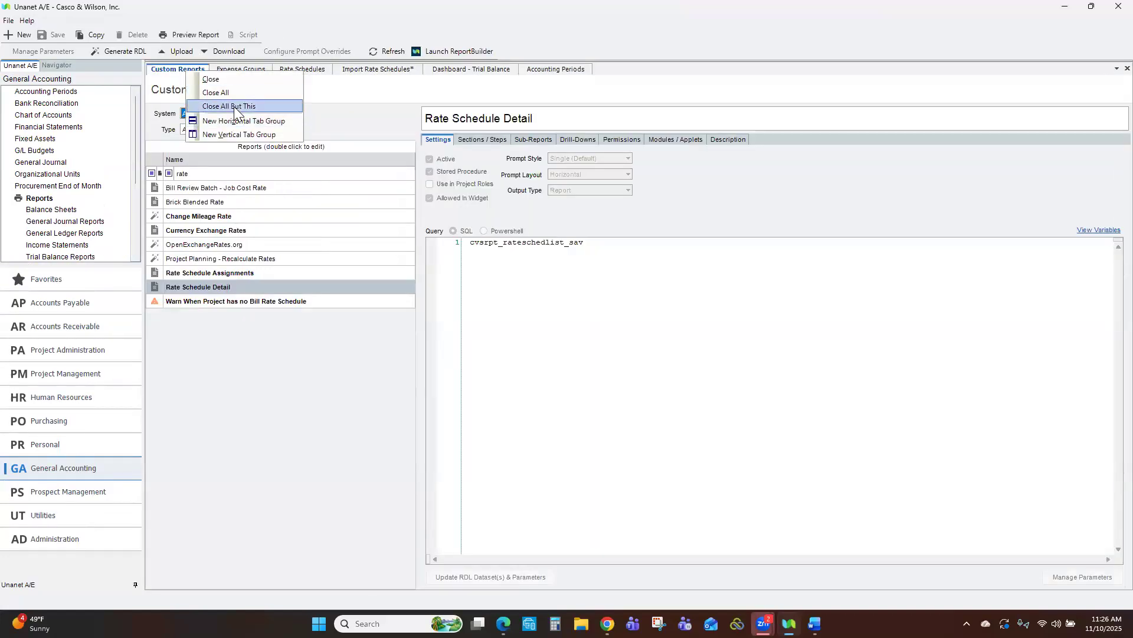
click(224, 93)
click(594, 358)
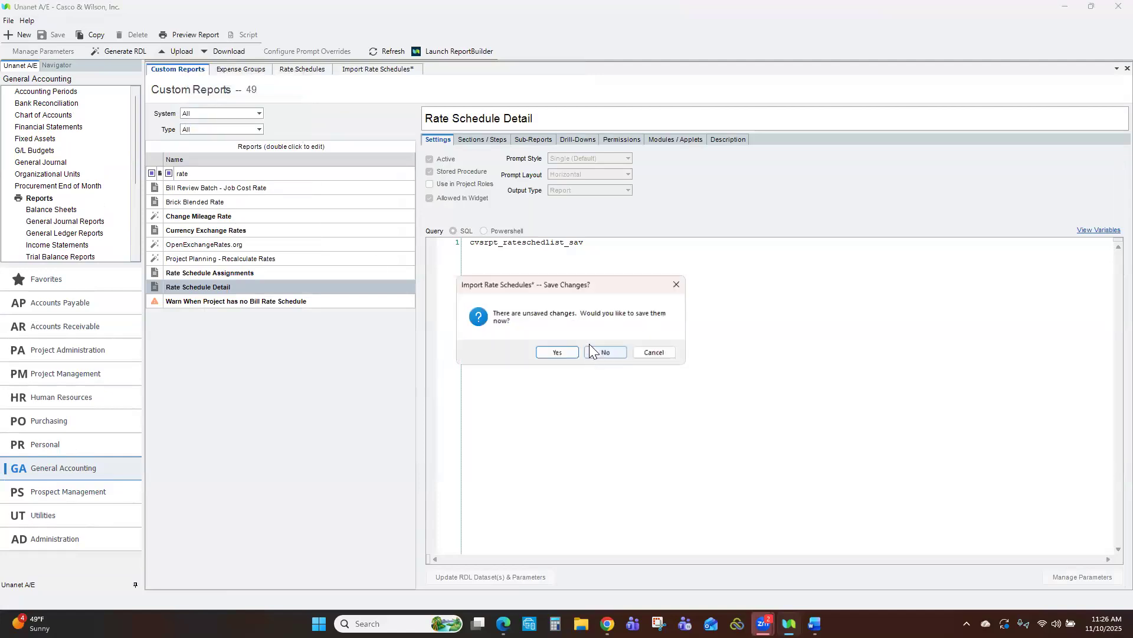
click(608, 352)
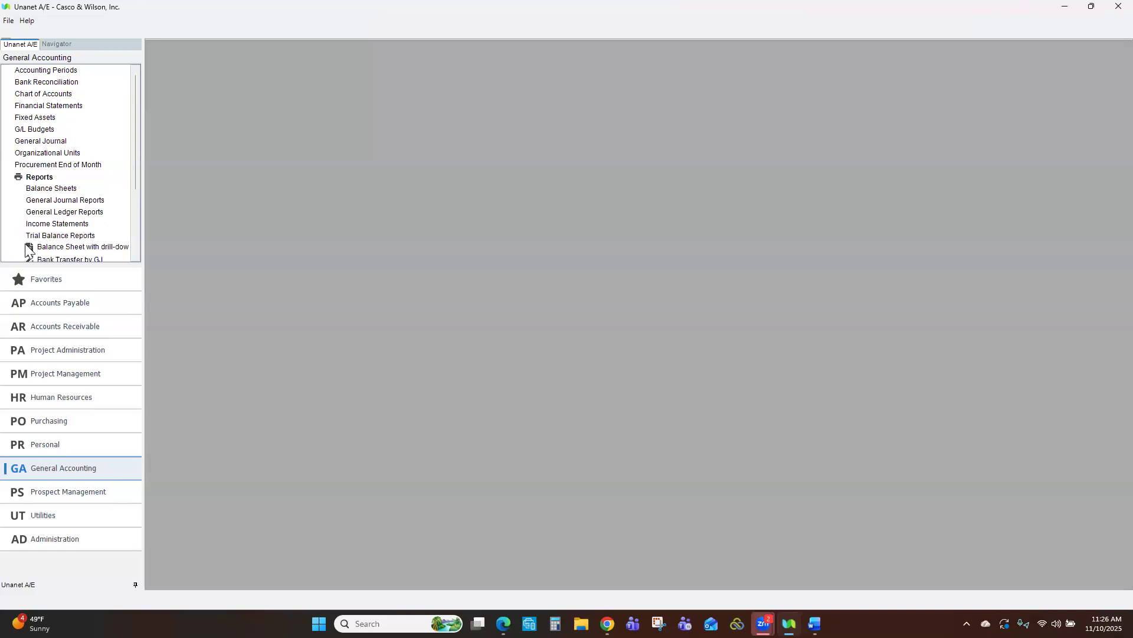
- Open Dashboard Groups in Utilities, review the allowed gridgets of the Accounting group, and save the group
click(35, 524)
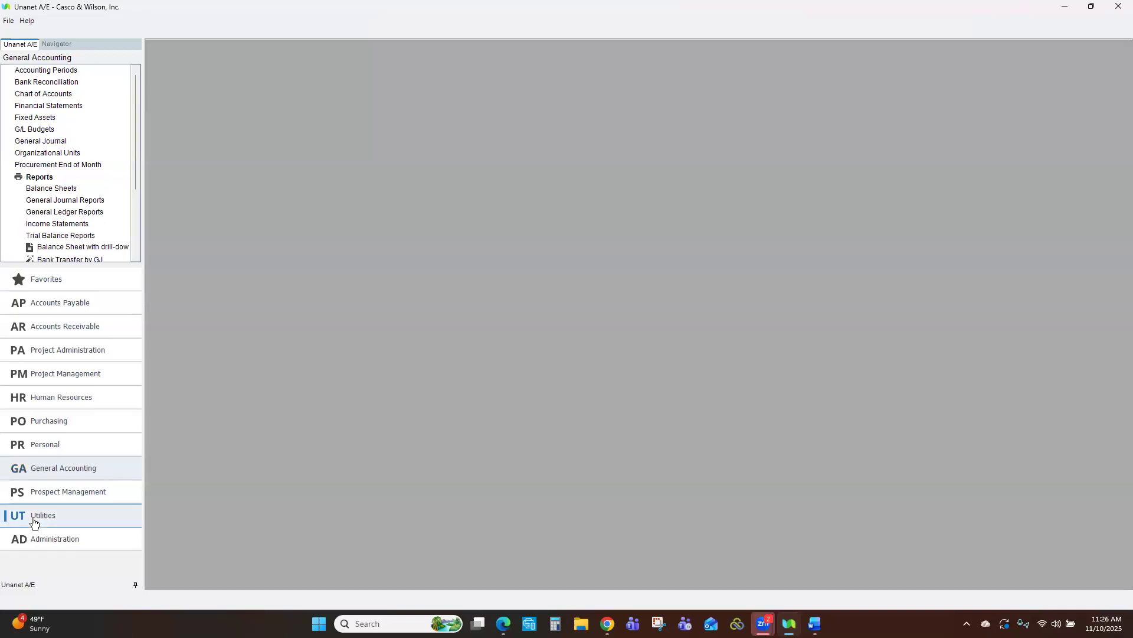
click(45, 117)
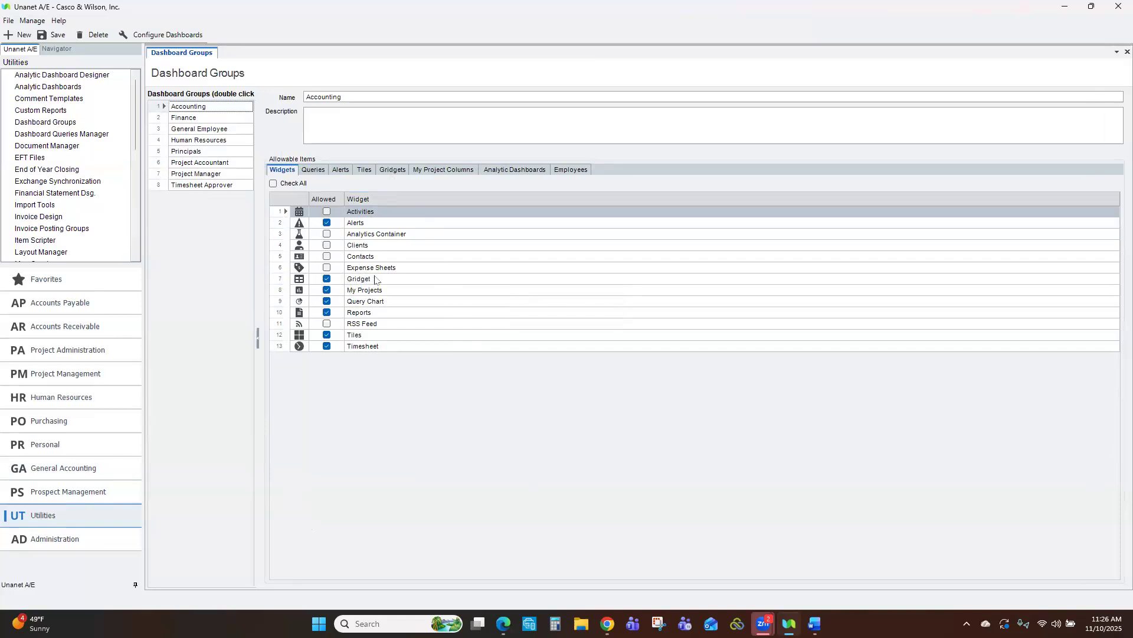
click(401, 171)
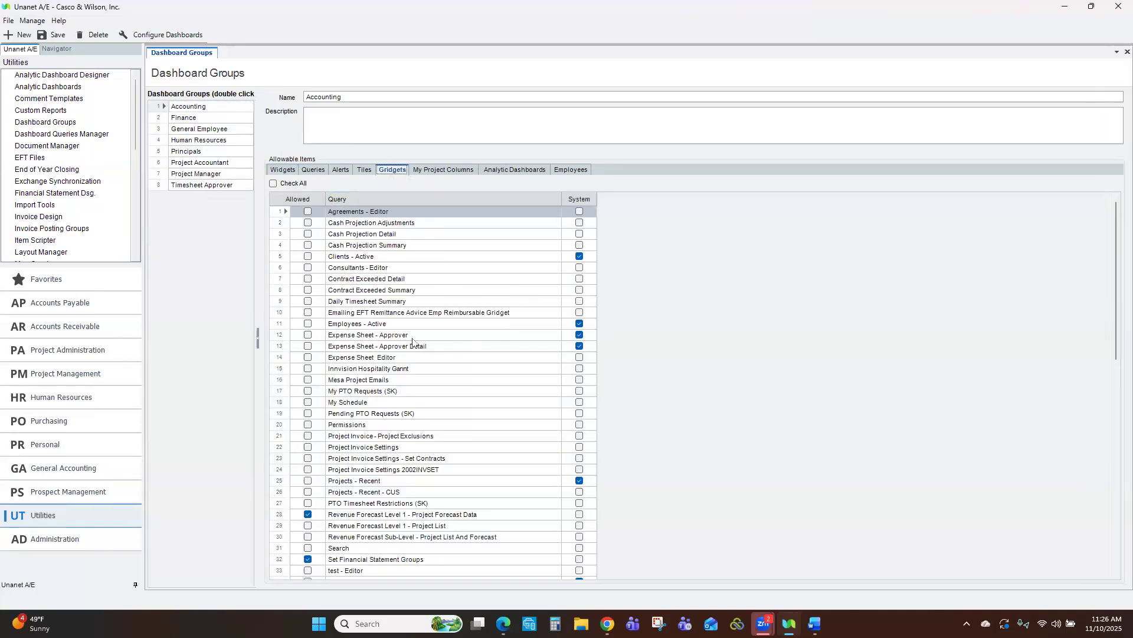
scroll(413, 334, down, 2)
scroll(413, 332, down, 2)
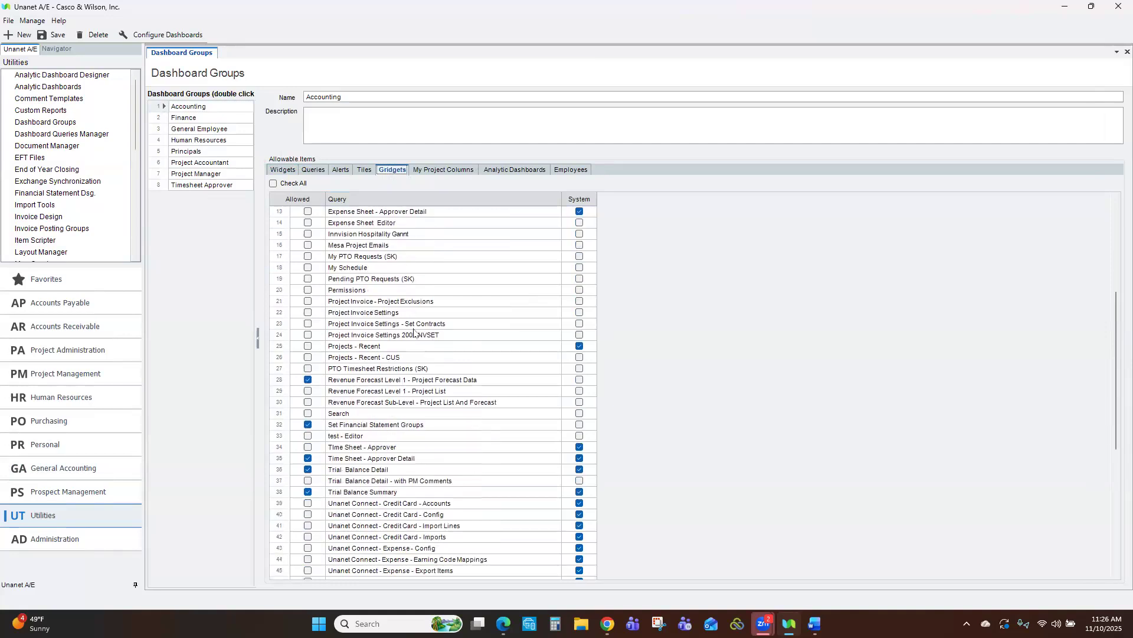
scroll(413, 333, down, 2)
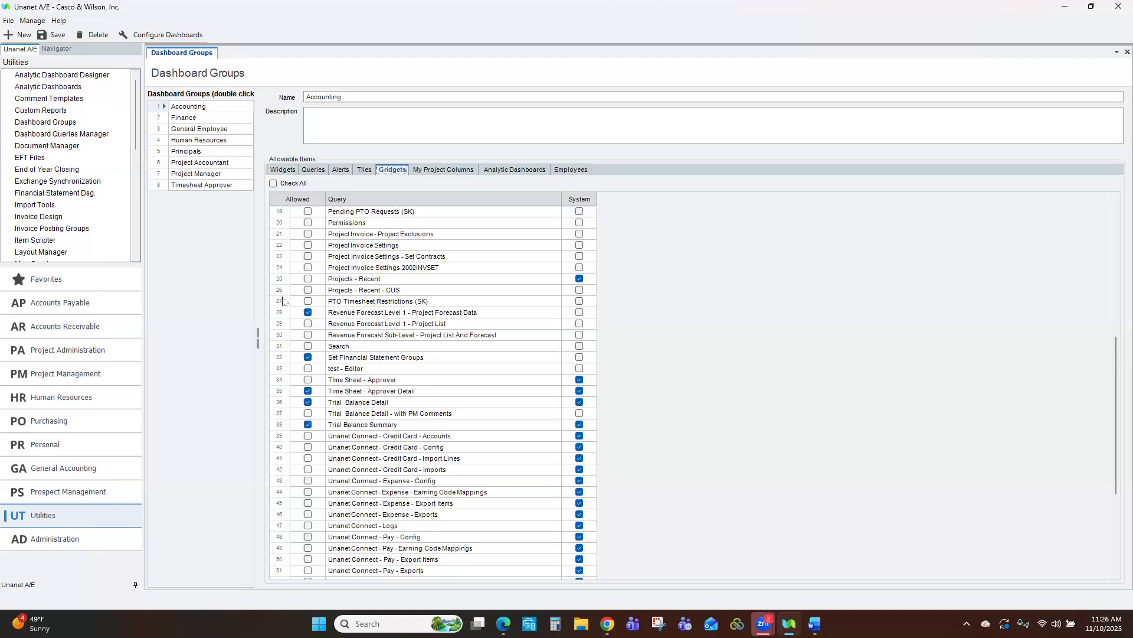
click(47, 36)
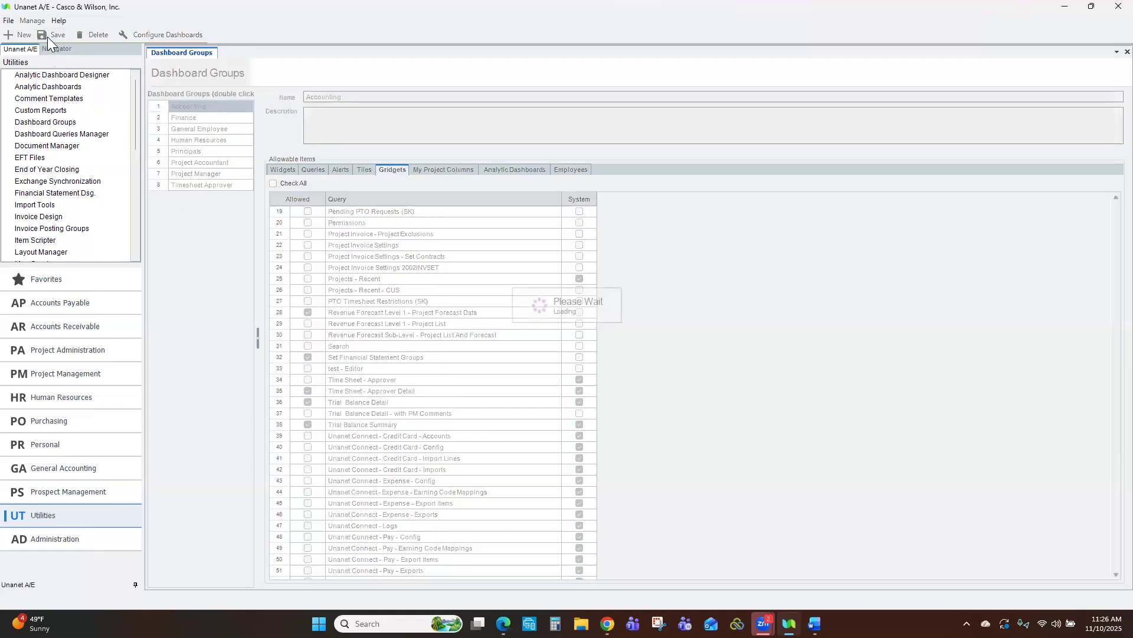
- Create a classic dashboard named Trial Balance - TK for the Accounting dashboard group
click(153, 34)
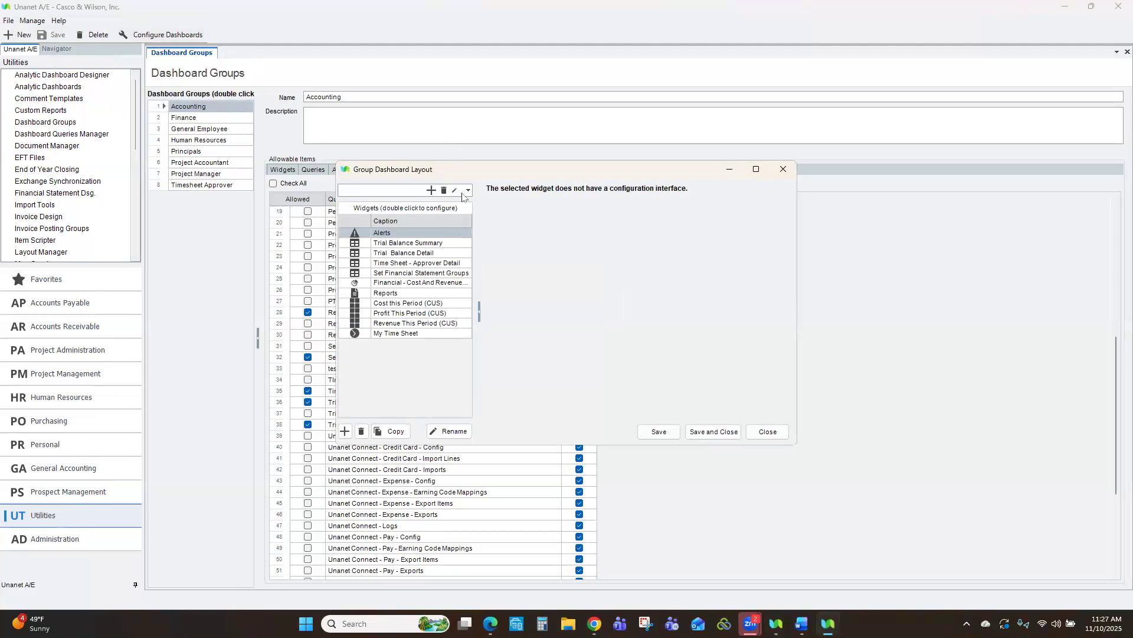
click(431, 190)
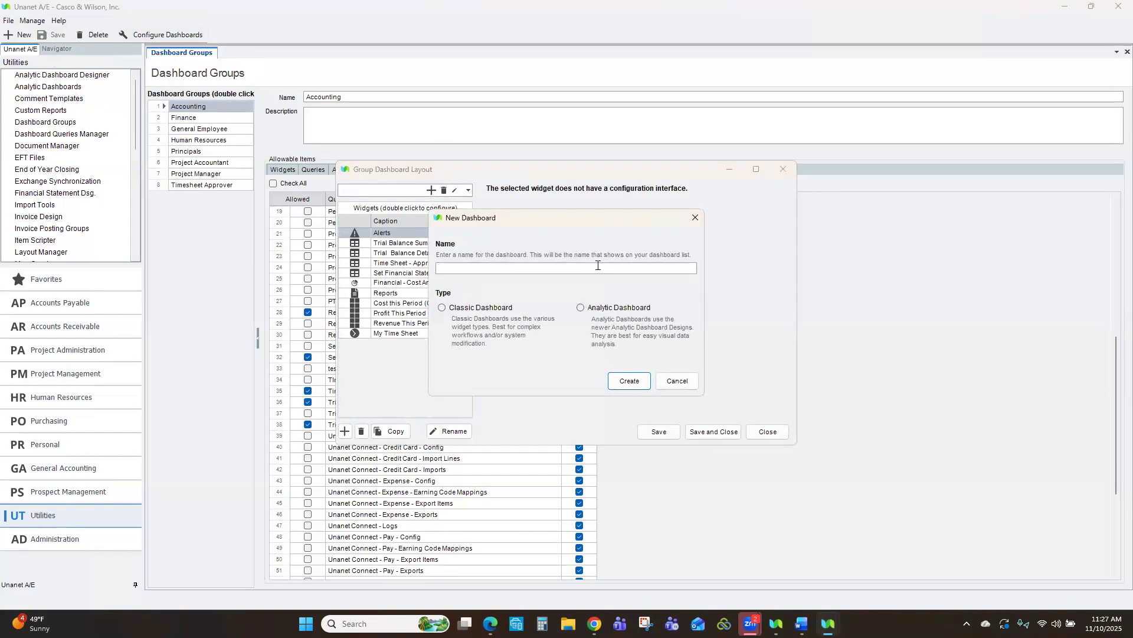
text(Trial Balance - TK)
click(442, 308)
click(629, 381)
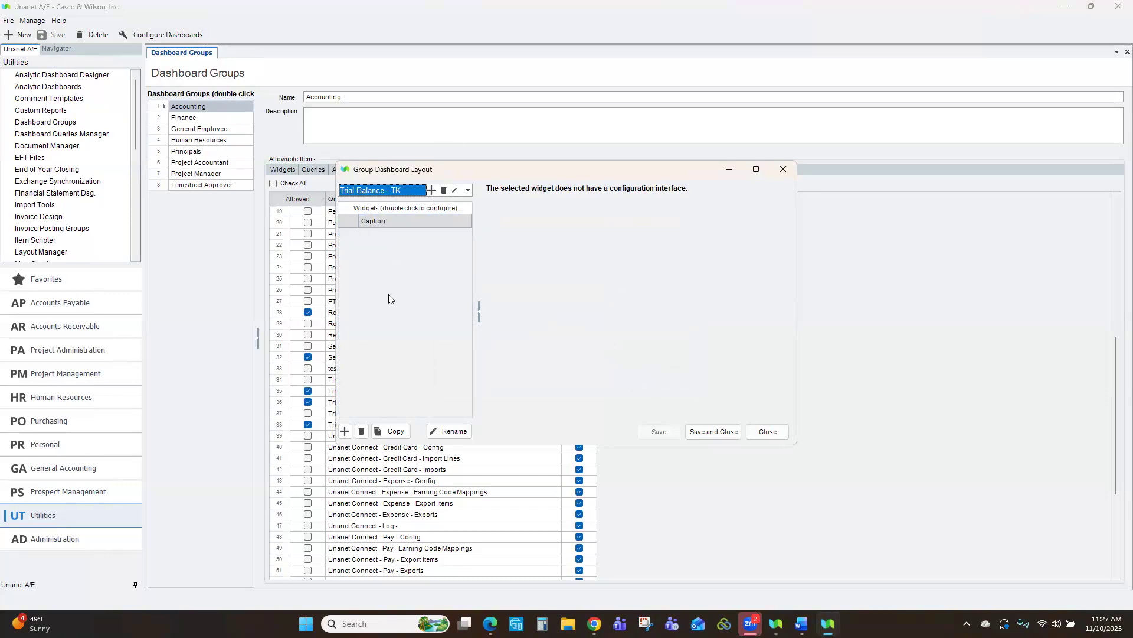
- Add a Gridget widget to the Trial Balance - TK dashboard using the Trial Balance Detail grid query, and save it
click(345, 432)
click(655, 301)
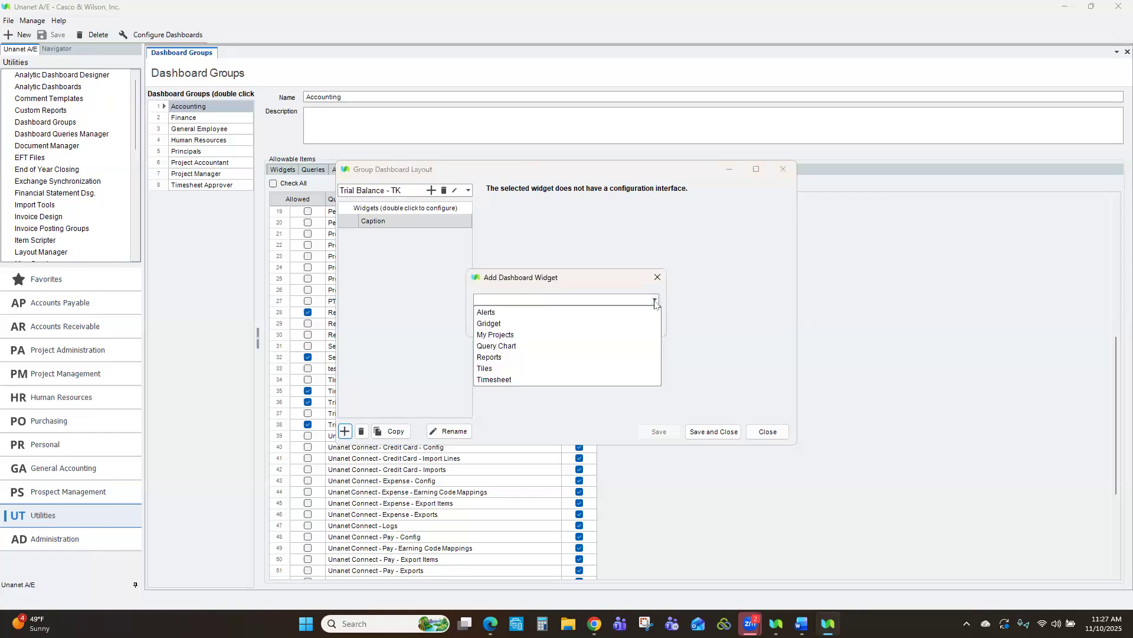
click(533, 324)
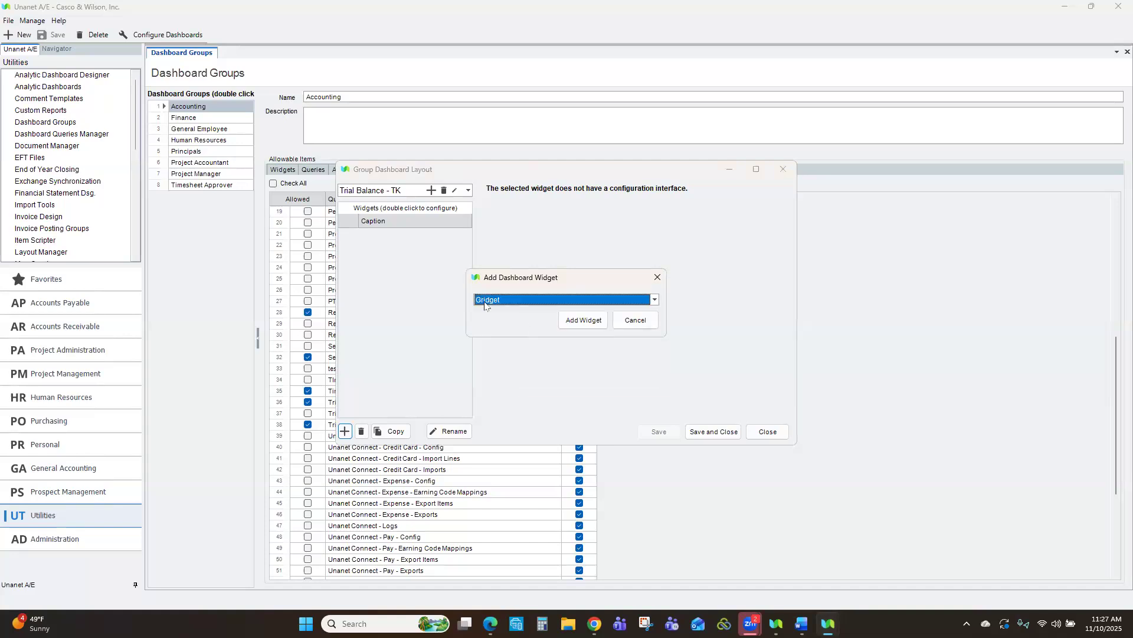
click(573, 321)
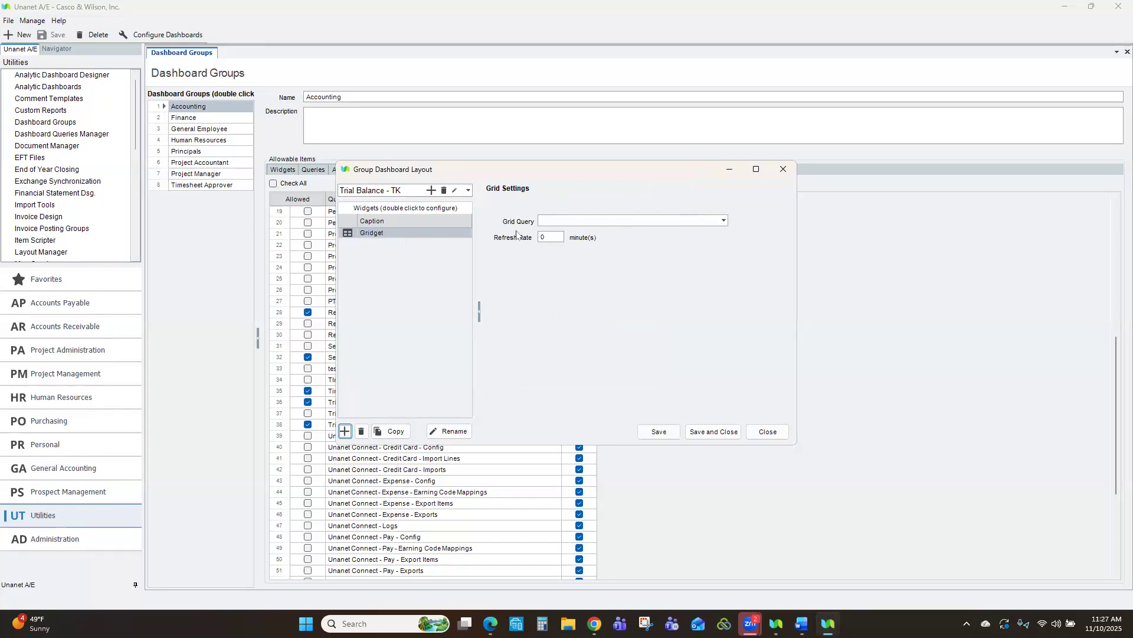
click(723, 219)
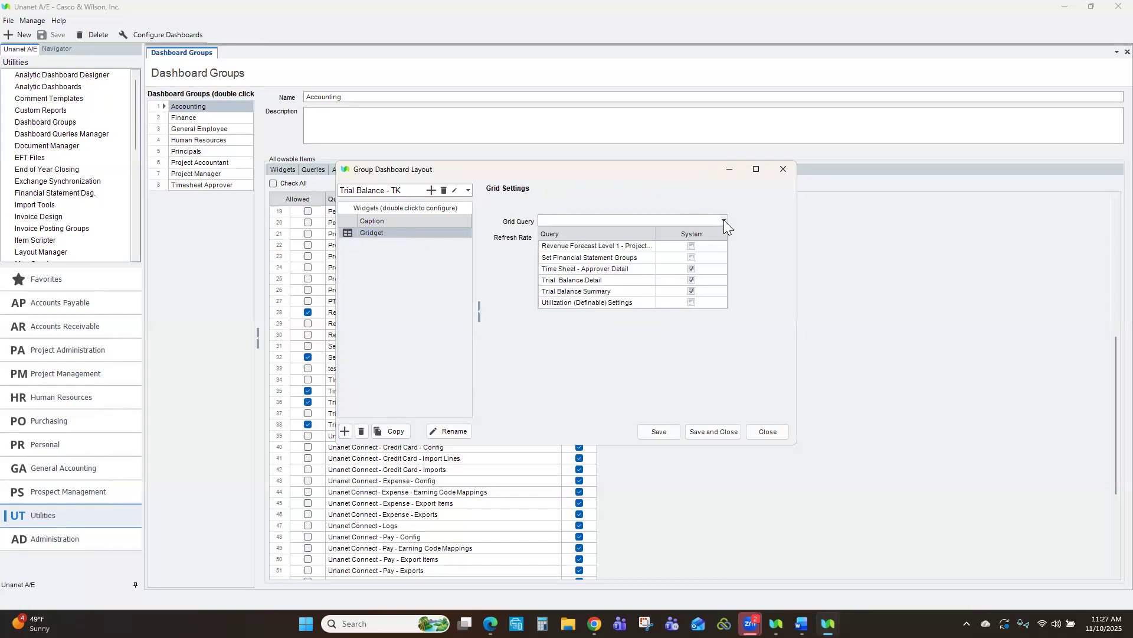
click(586, 281)
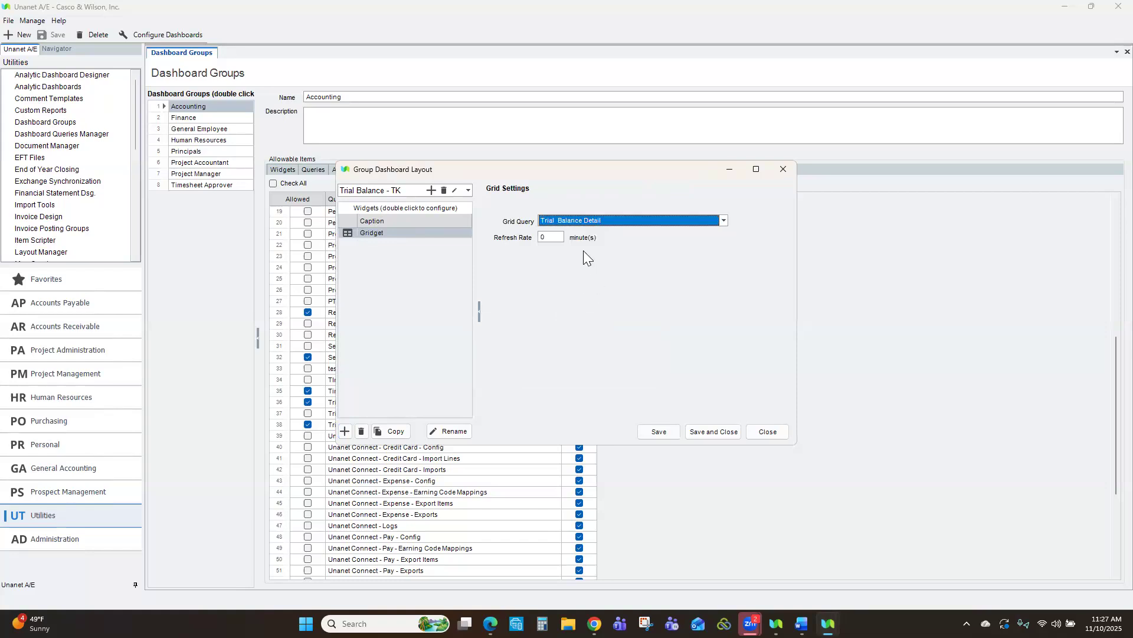
click(655, 433)
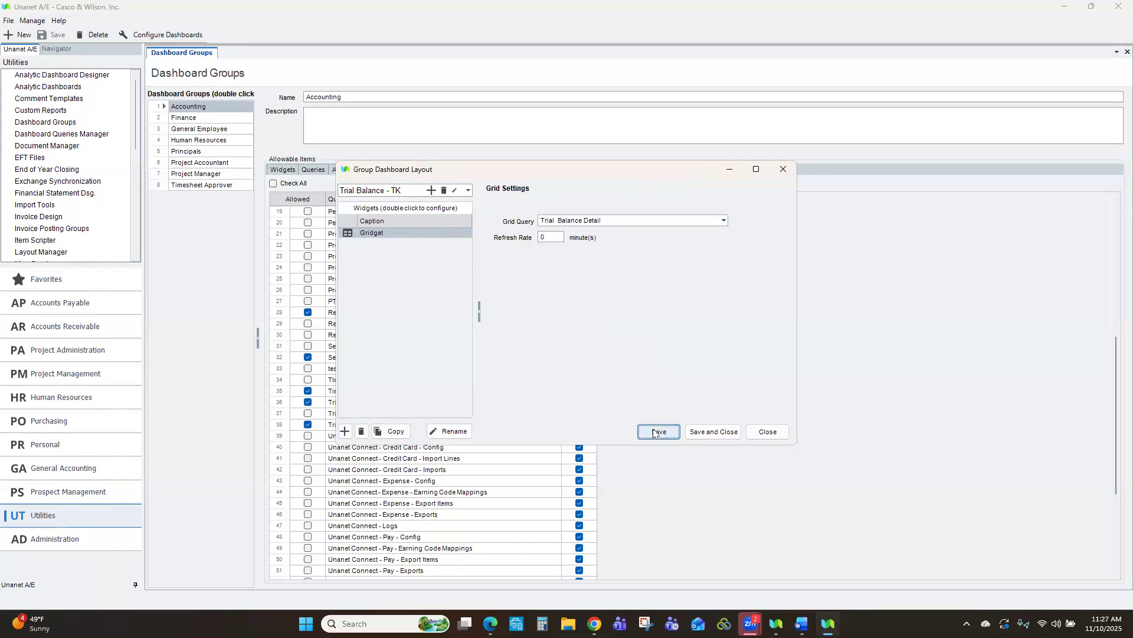
- Add a second Gridget widget with the Trial Balance Summary grid query, then save and close the dashboard layout
click(344, 431)
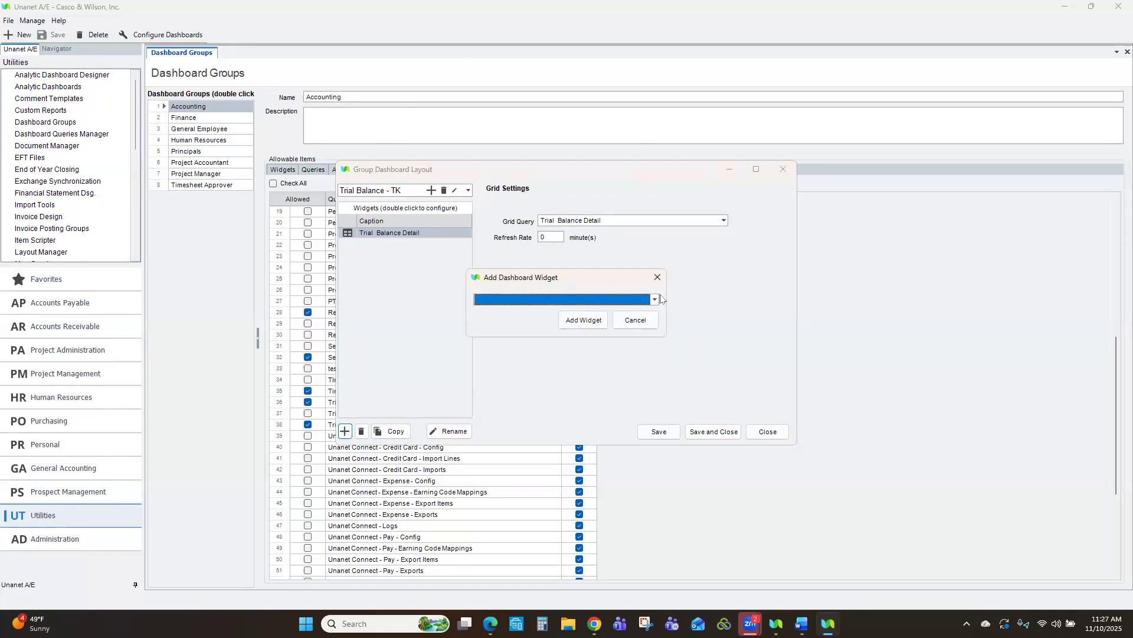
click(561, 300)
click(536, 324)
click(588, 324)
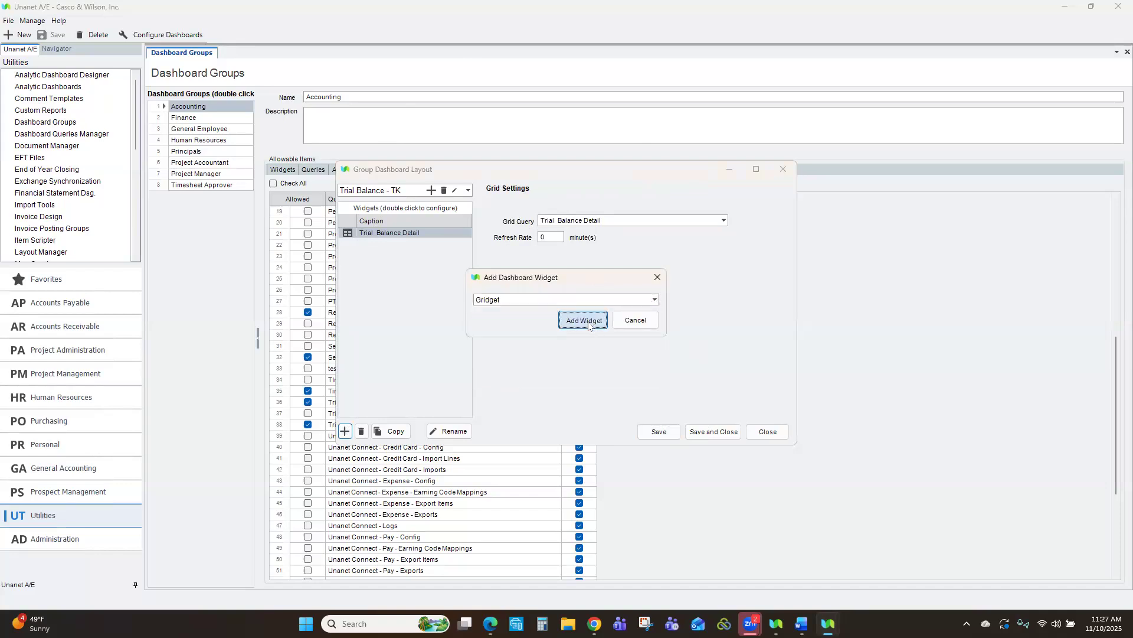
click(724, 221)
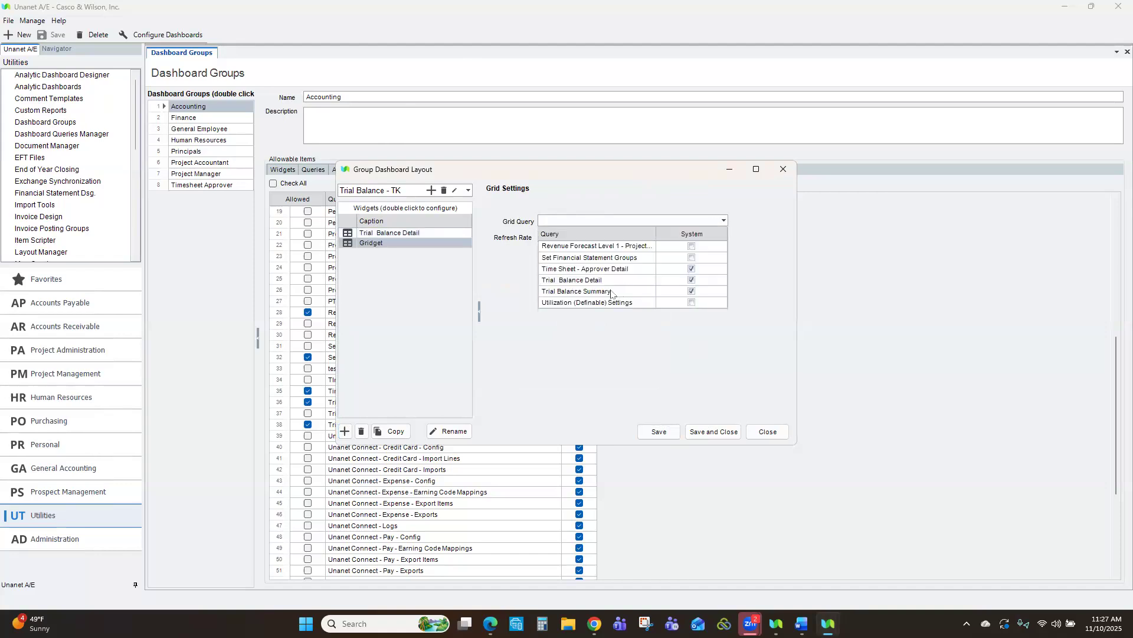
click(612, 294)
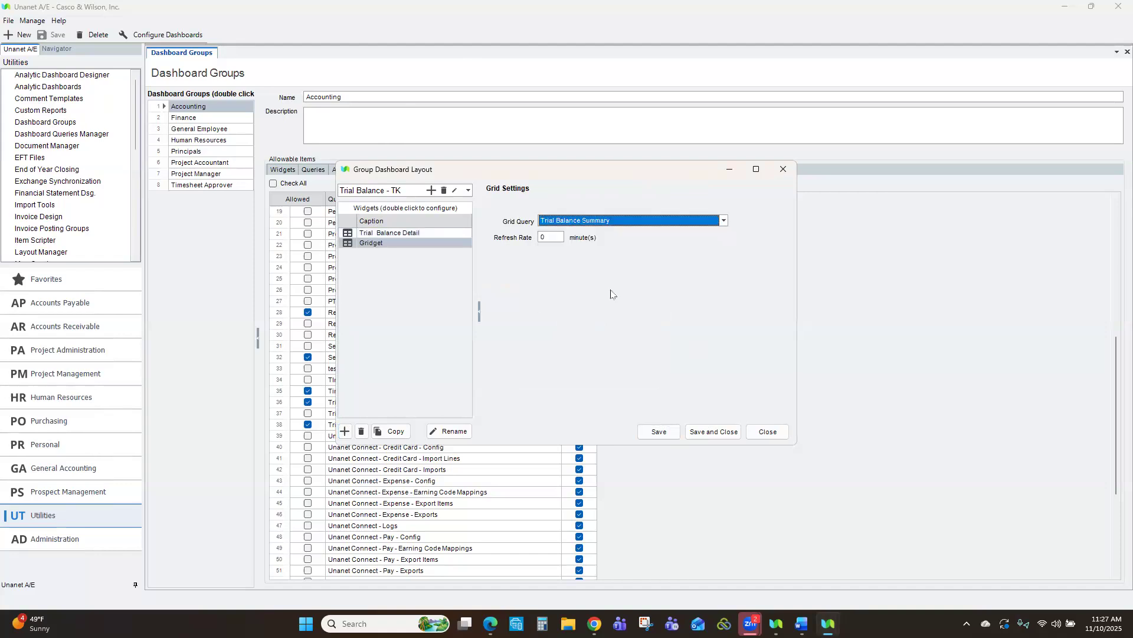
click(654, 433)
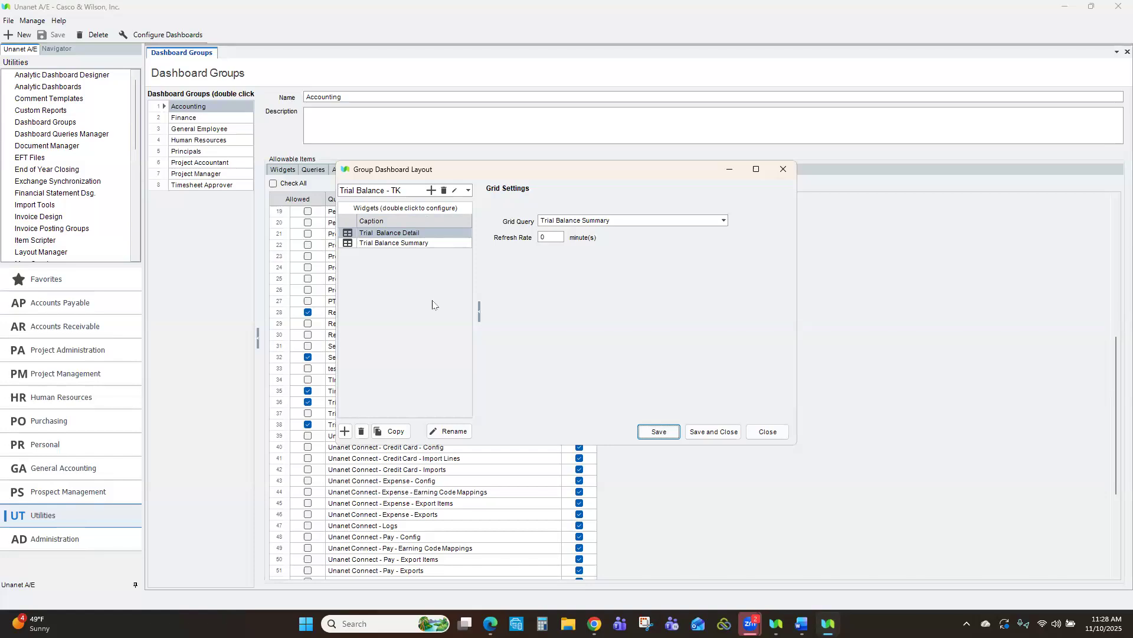
click(722, 434)
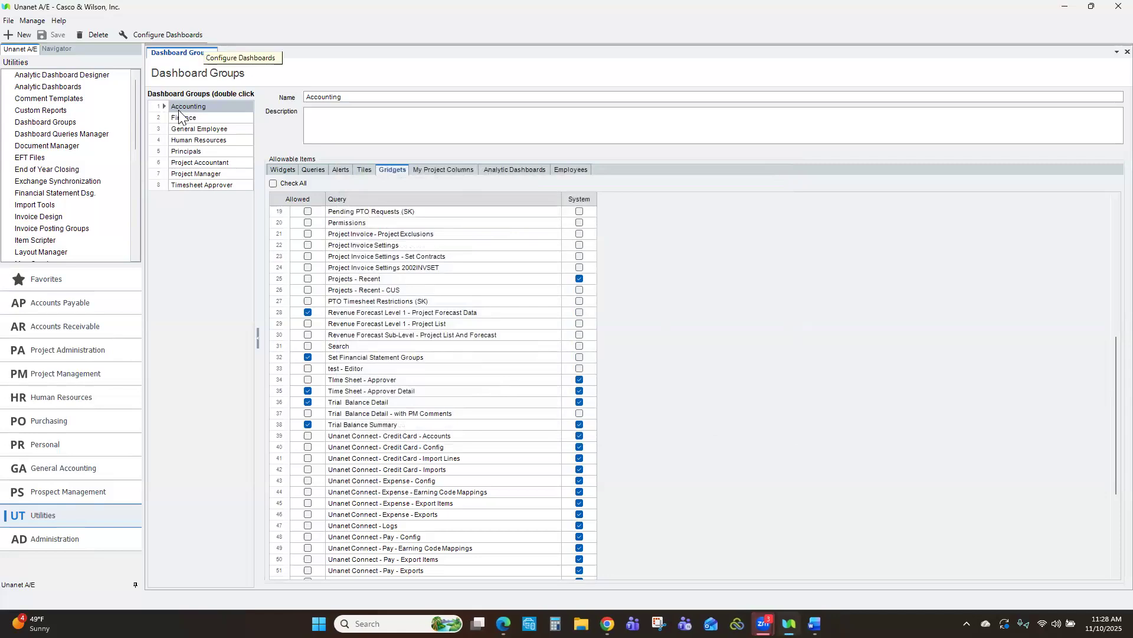
- Allow the second listed employee to access the Accounting dashboard group and save the group
click(583, 172)
mouse_move(658, 255)
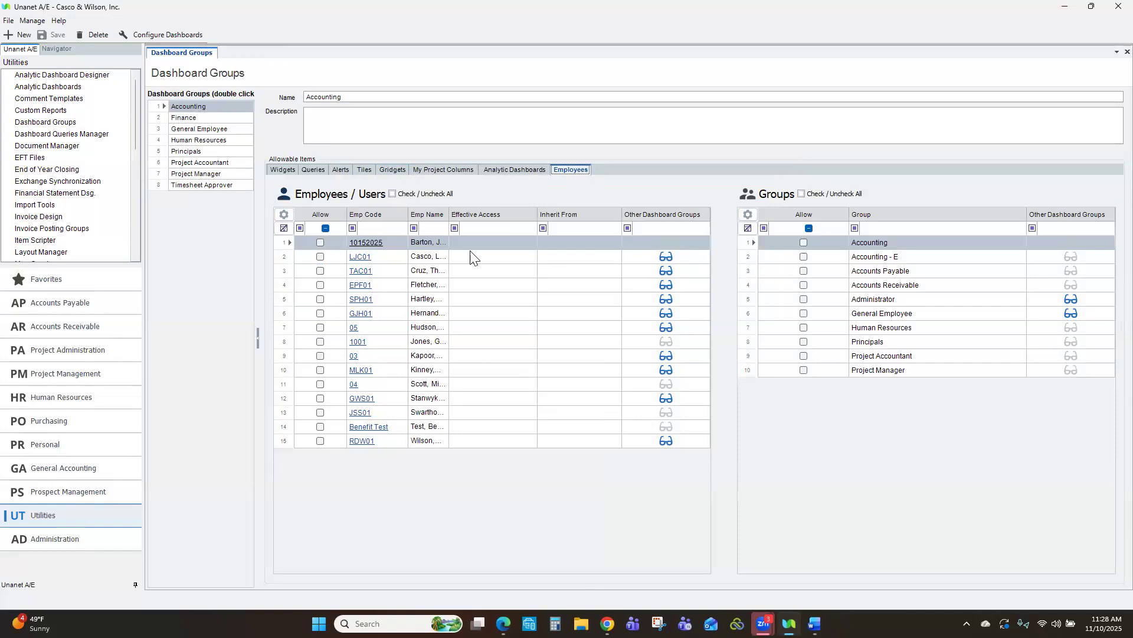
click(320, 256)
click(43, 37)
- Switch the dashboard view to the Accounting group and open its Trial Balance - TK dashboard
click(9, 20)
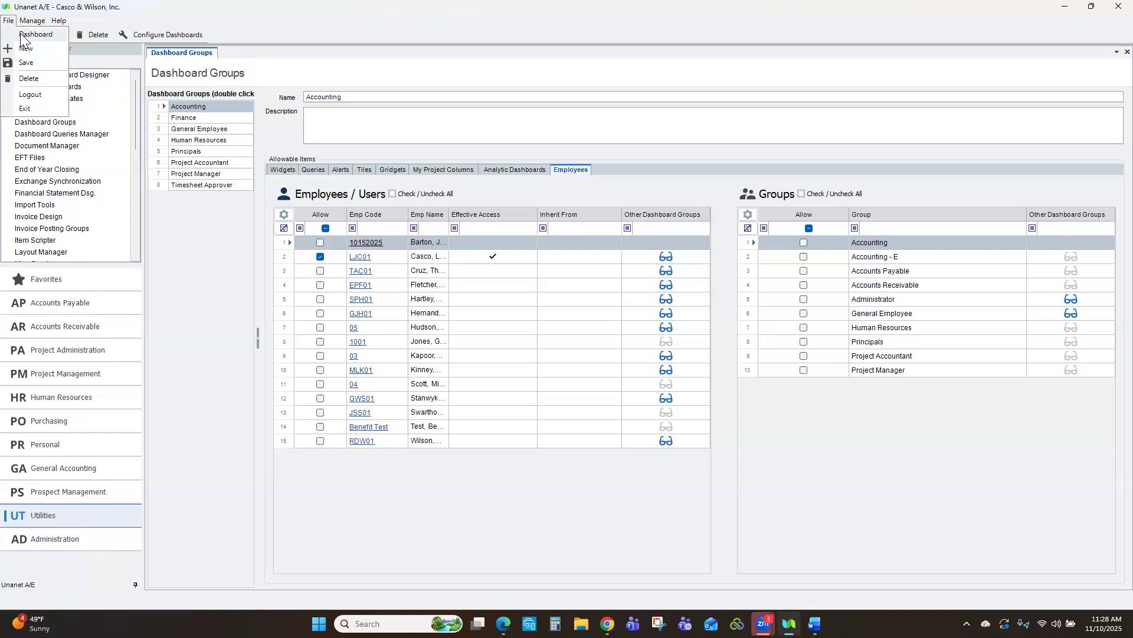
click(23, 34)
click(234, 34)
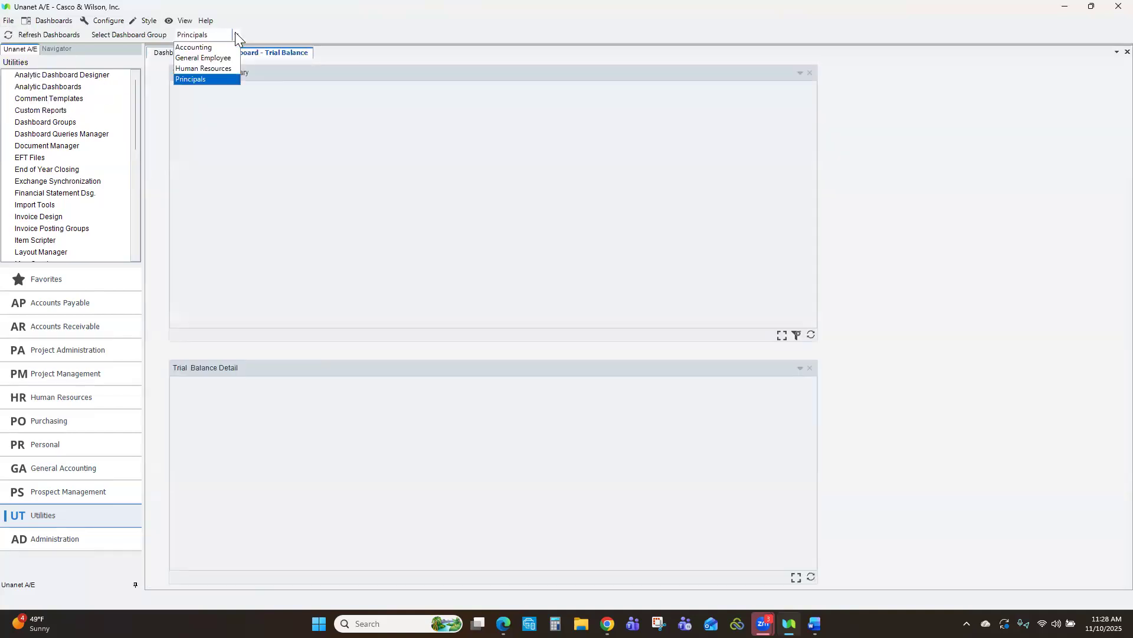
click(210, 49)
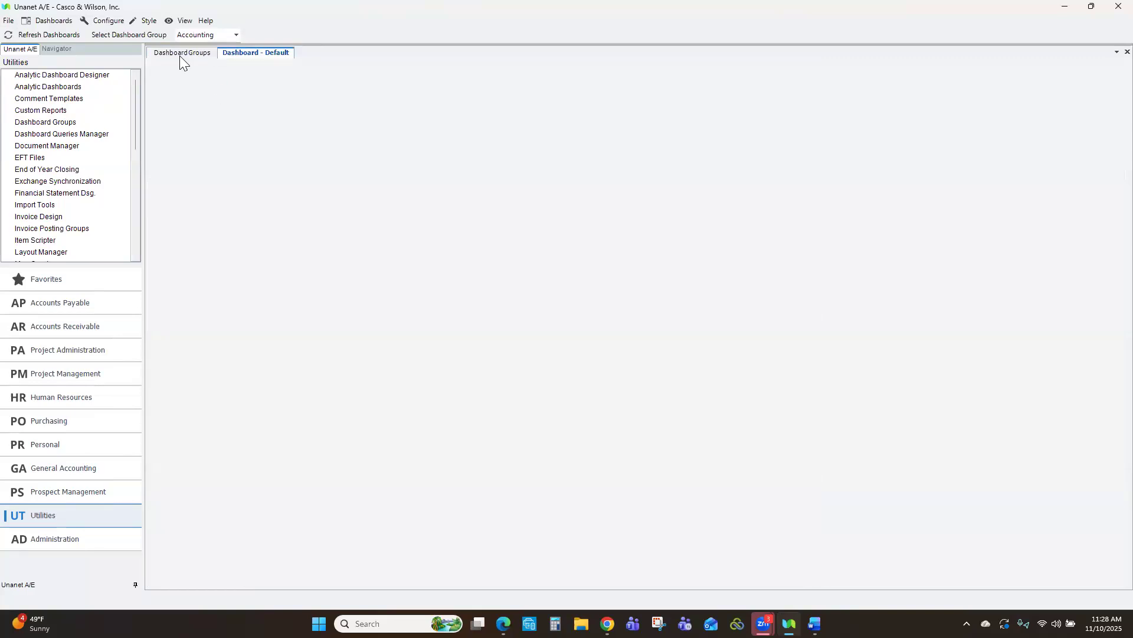
click(45, 19)
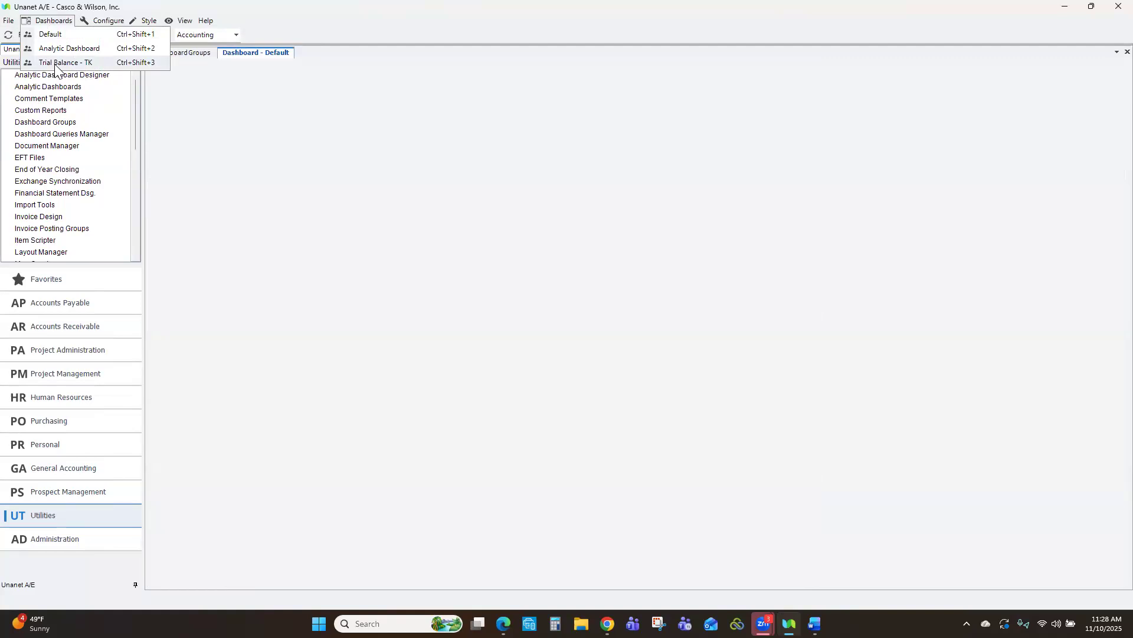
click(57, 63)
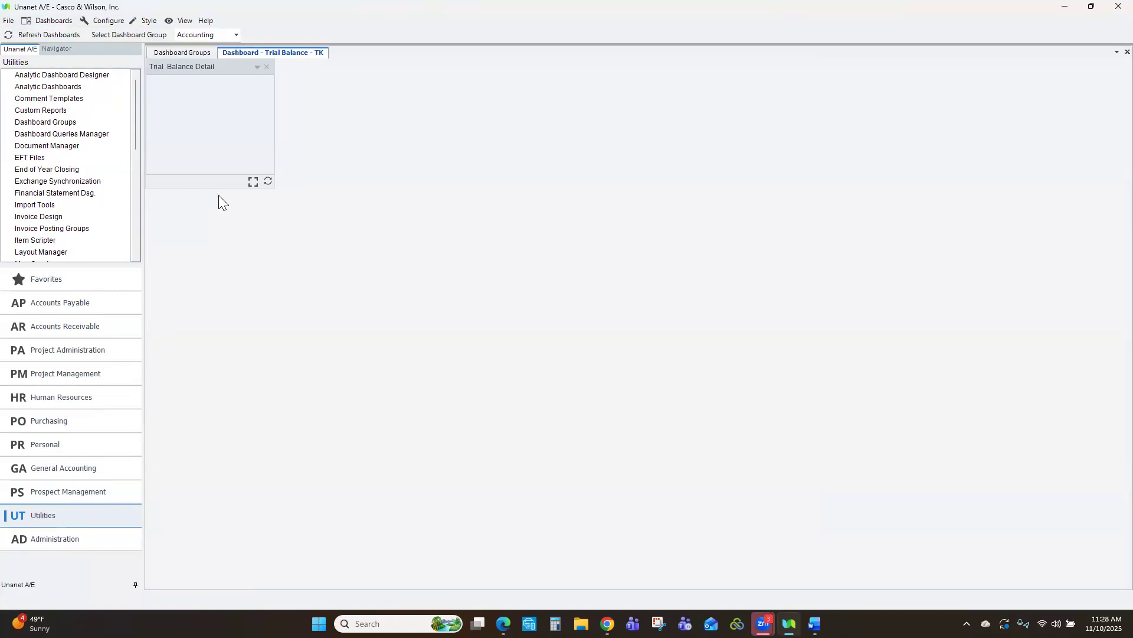
- Stack the Trial Balance Detail widget below the Summary, enlarge both, and load accrual data for periods 2024-01 through 2024-12
drag(221, 83, 222, 351)
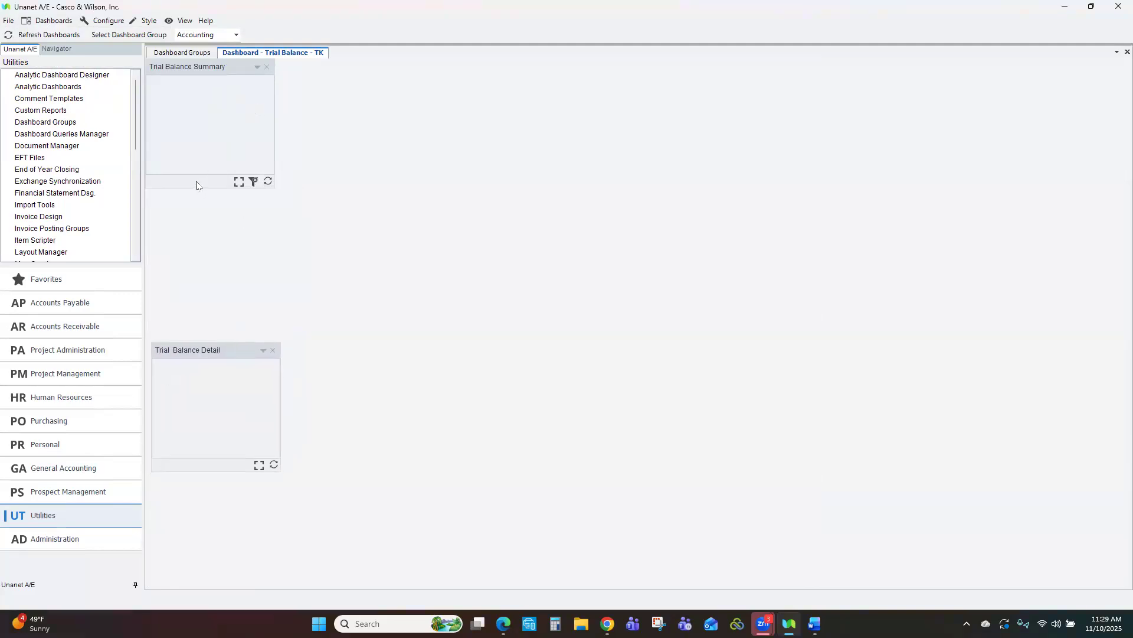
drag(196, 185, 789, 356)
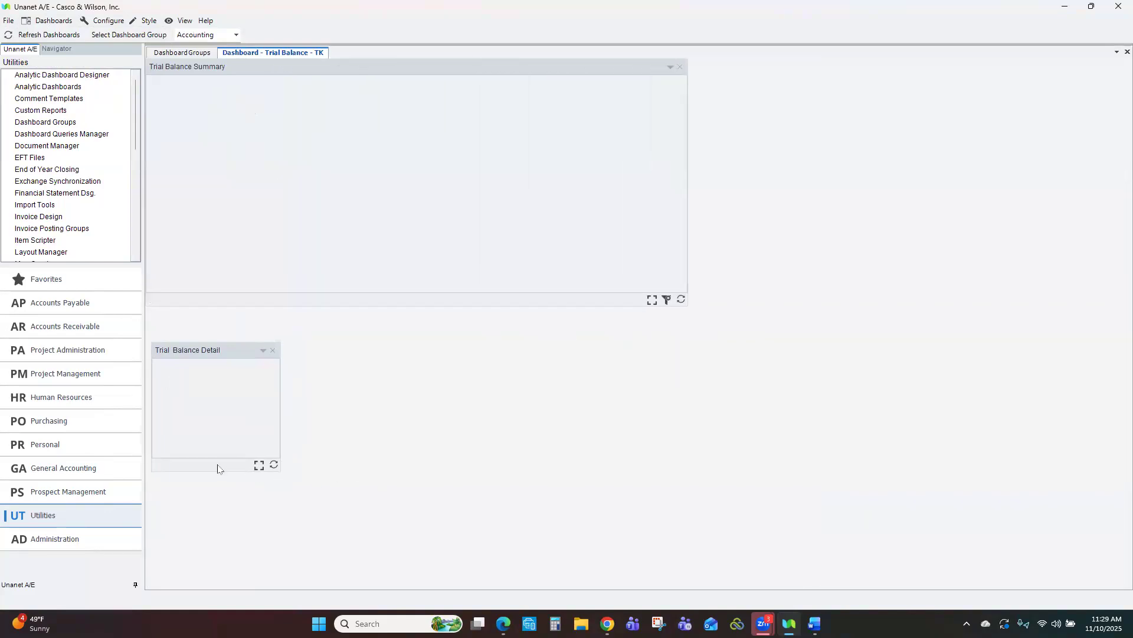
drag(230, 473, 840, 600)
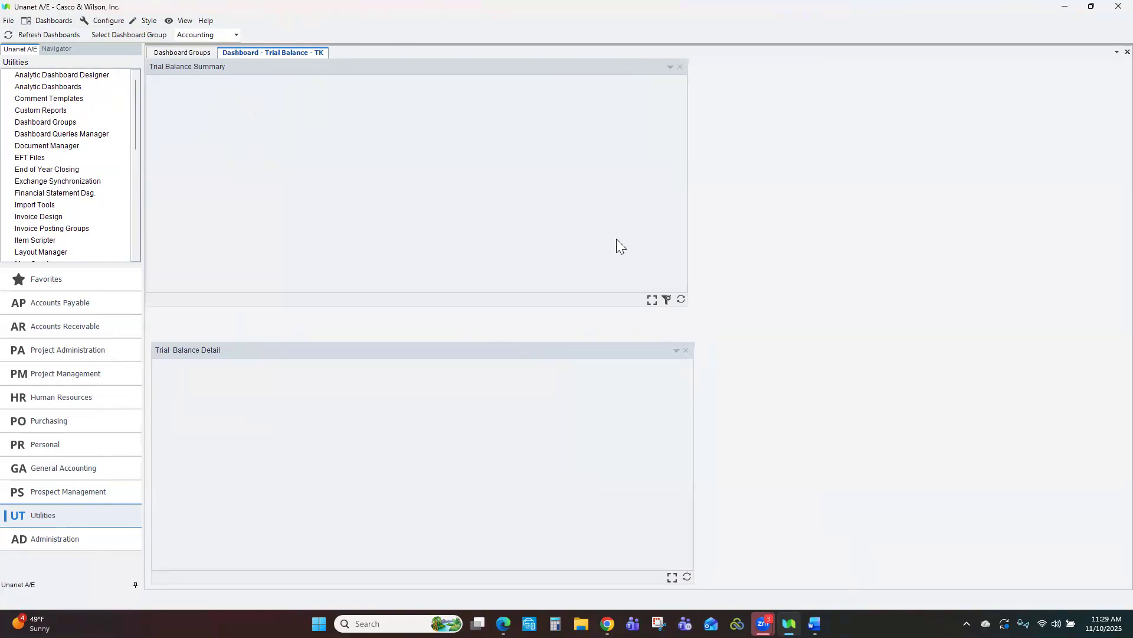
click(681, 299)
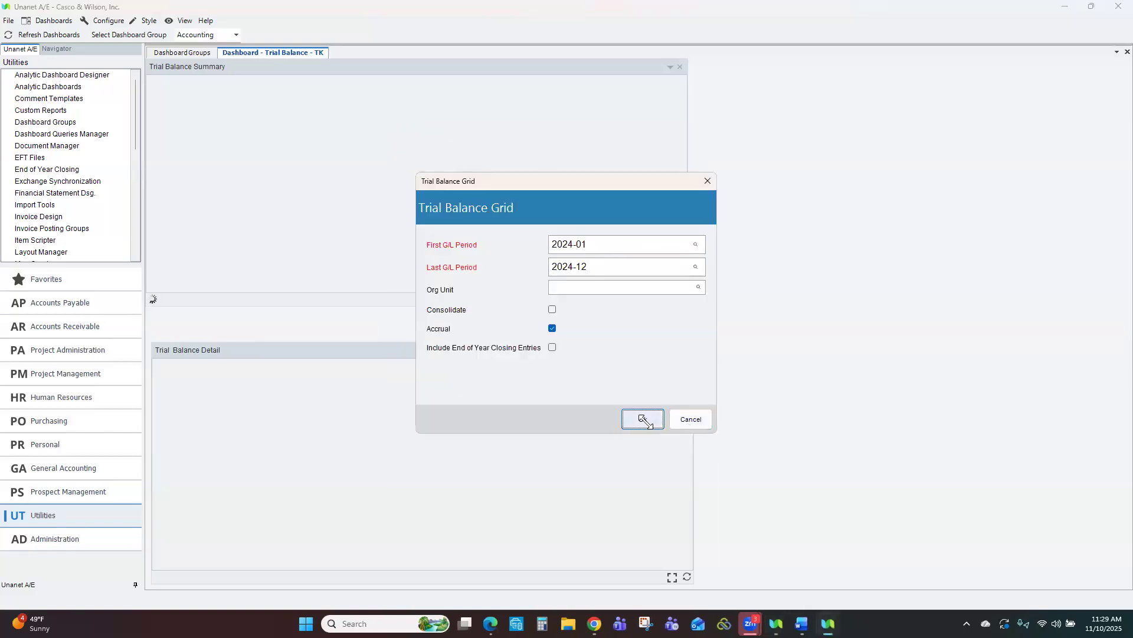
click(644, 418)
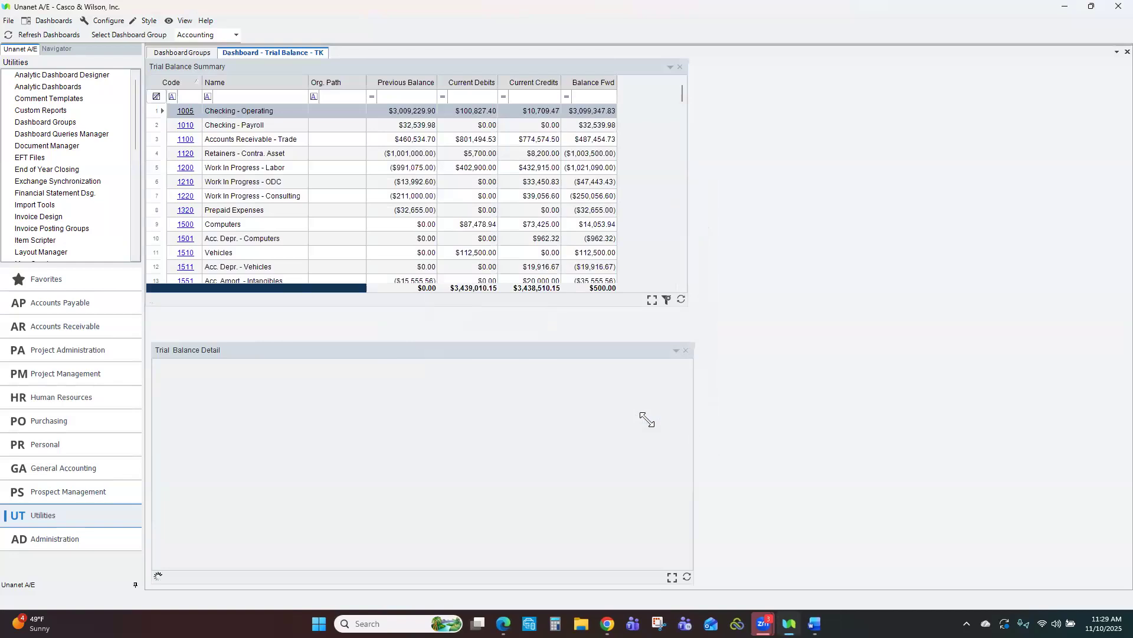
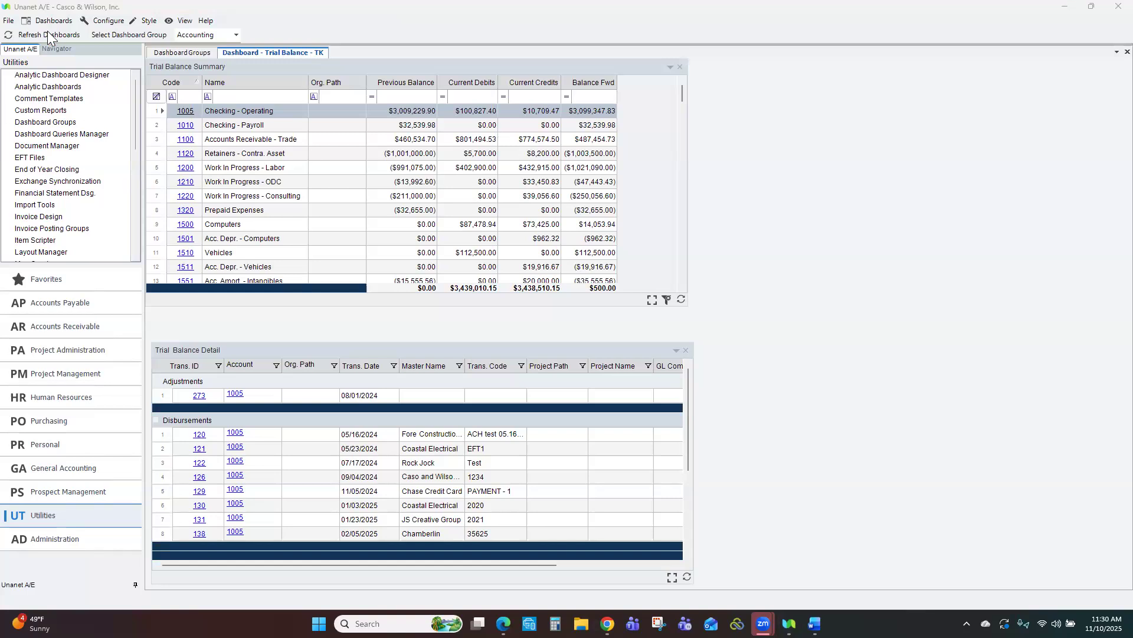
click(42, 170)
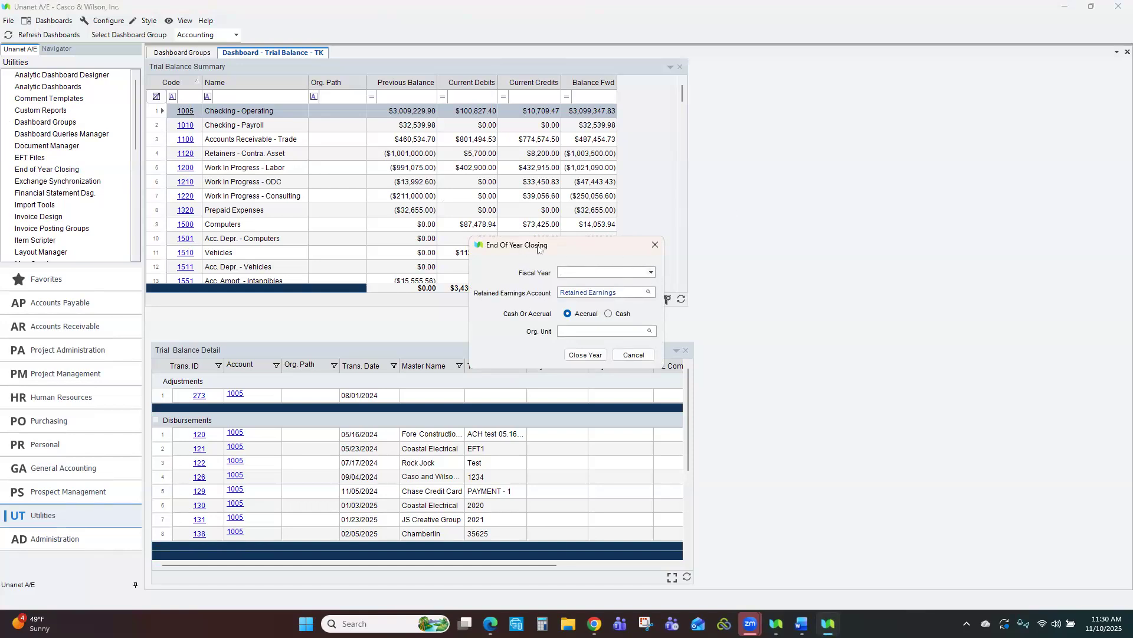
drag(537, 248, 776, 108)
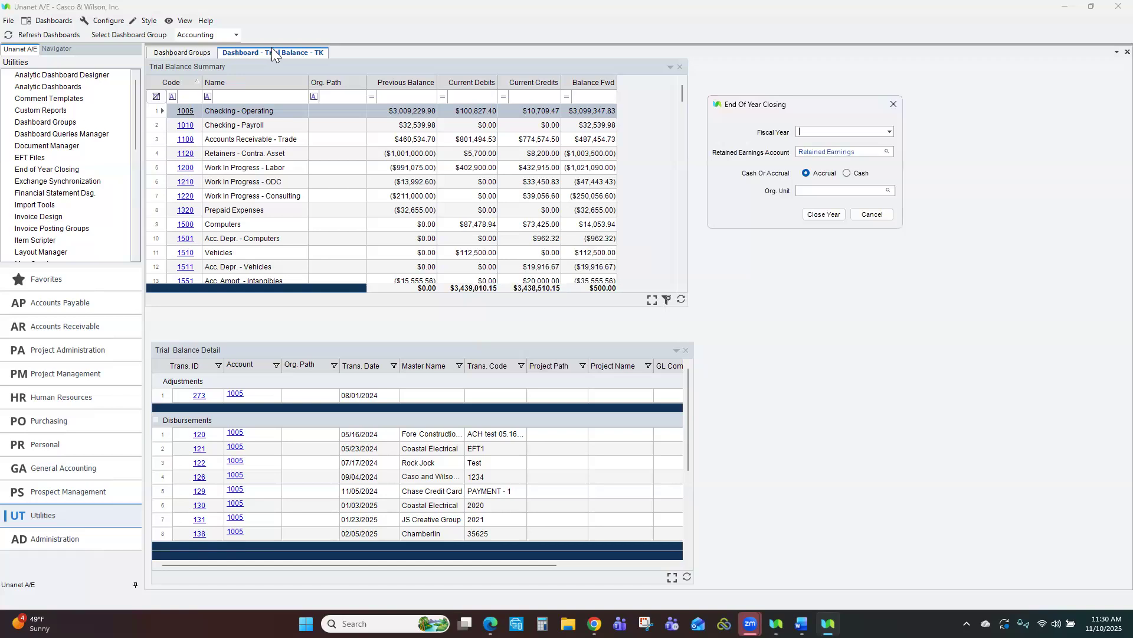
click(894, 105)
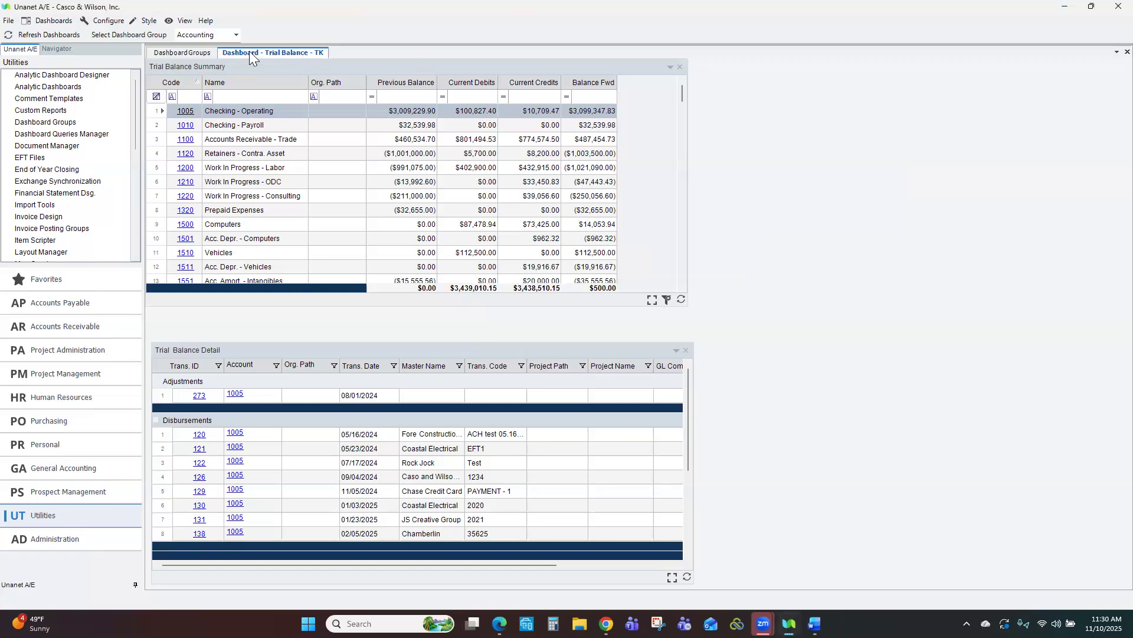
- Close the Trial Balance - TK dashboard and the Dashboard Groups page
right_click(249, 50)
click(297, 61)
right_click(179, 51)
click(211, 57)
- Try to close fiscal year 2025 on an accrual basis to Retained Earnings without an org unit
click(71, 165)
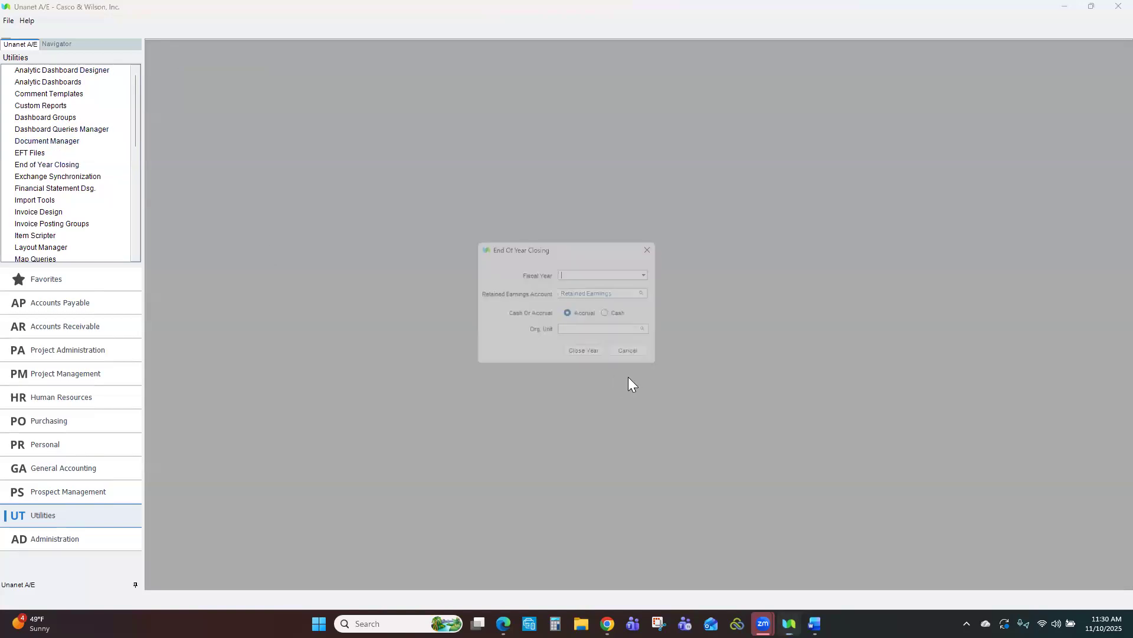
click(651, 273)
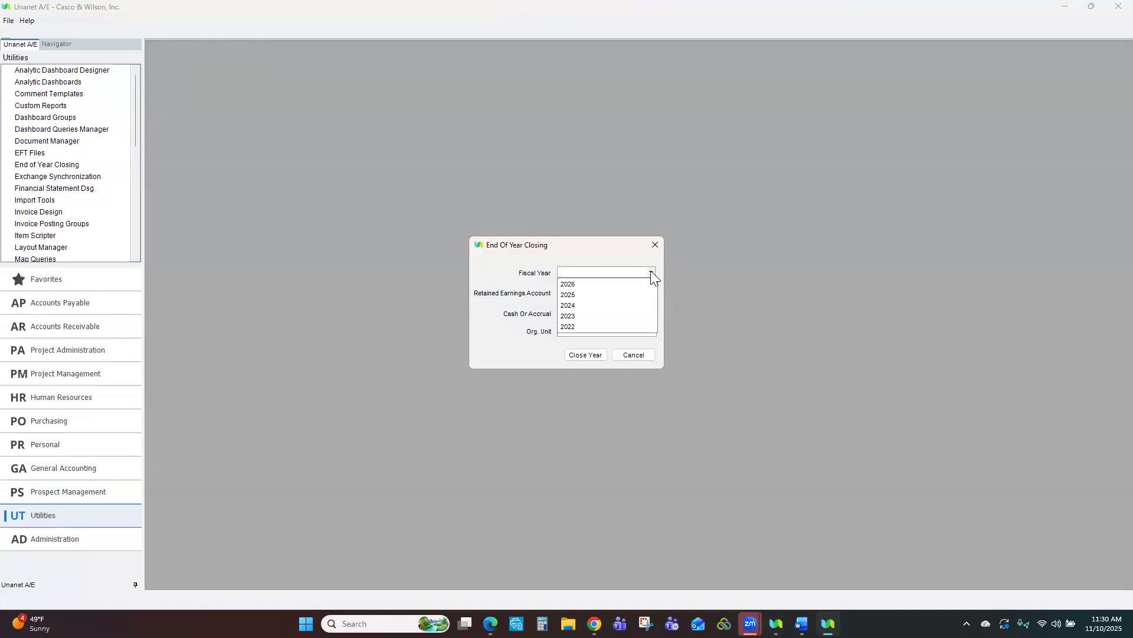
click(628, 295)
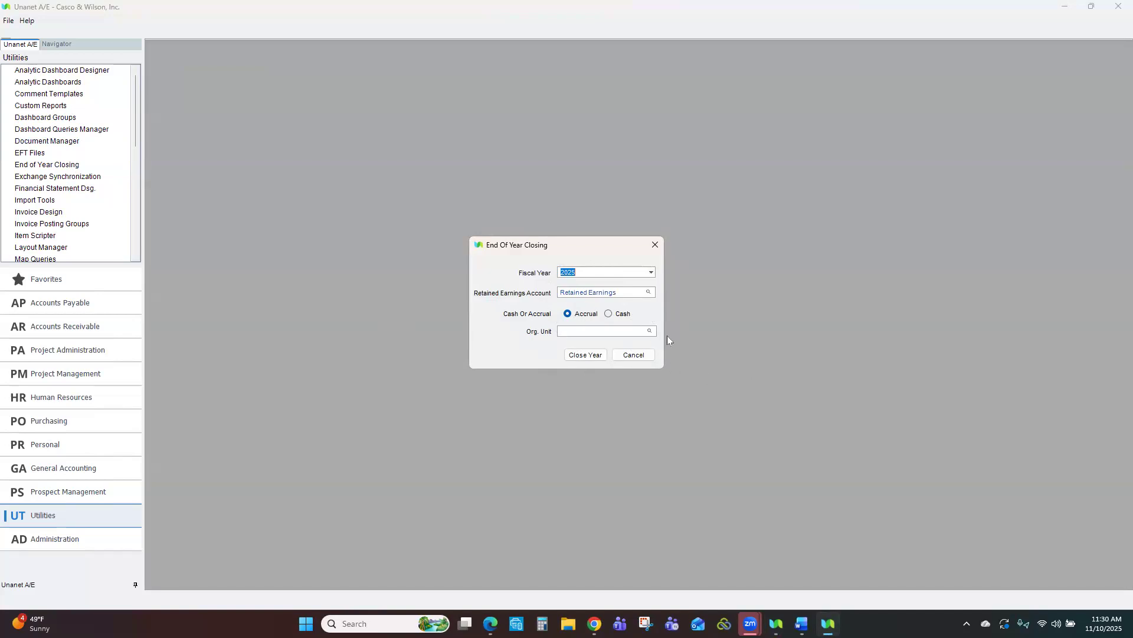
click(584, 356)
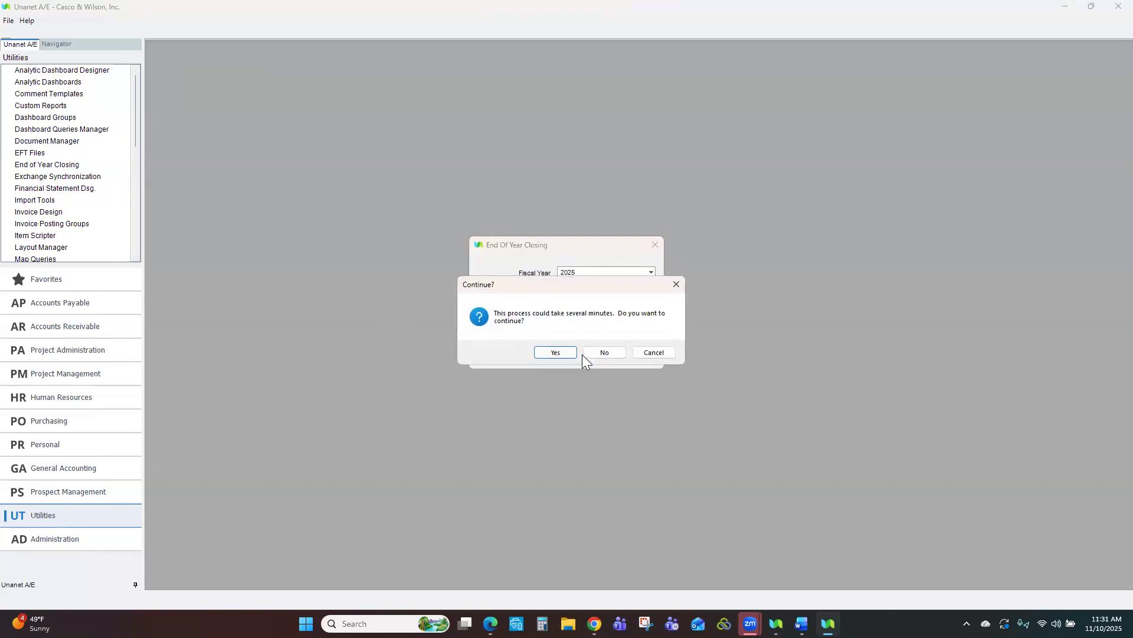
click(538, 352)
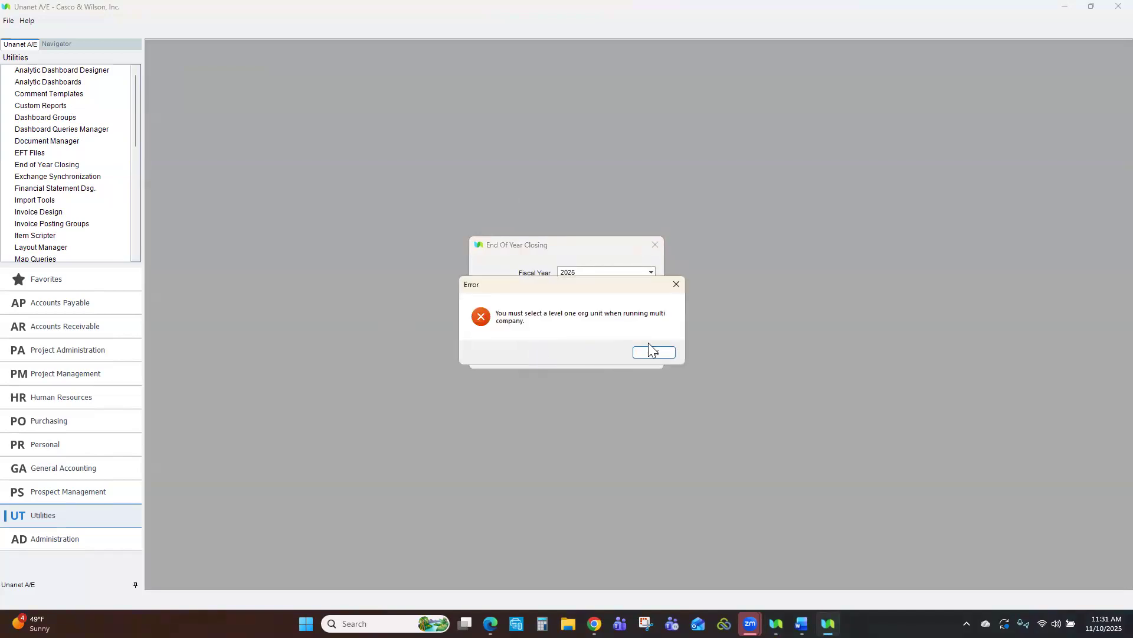
click(654, 352)
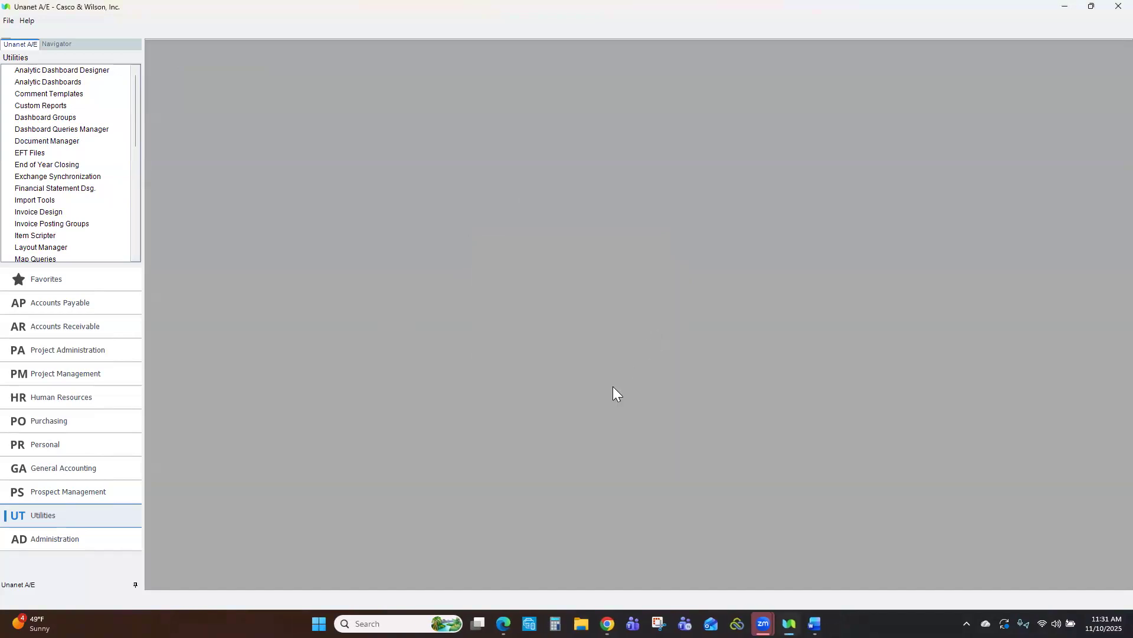
- Open the most recent General Journal transaction, ID 347, to check the last entry before closing the year
click(60, 470)
click(52, 145)
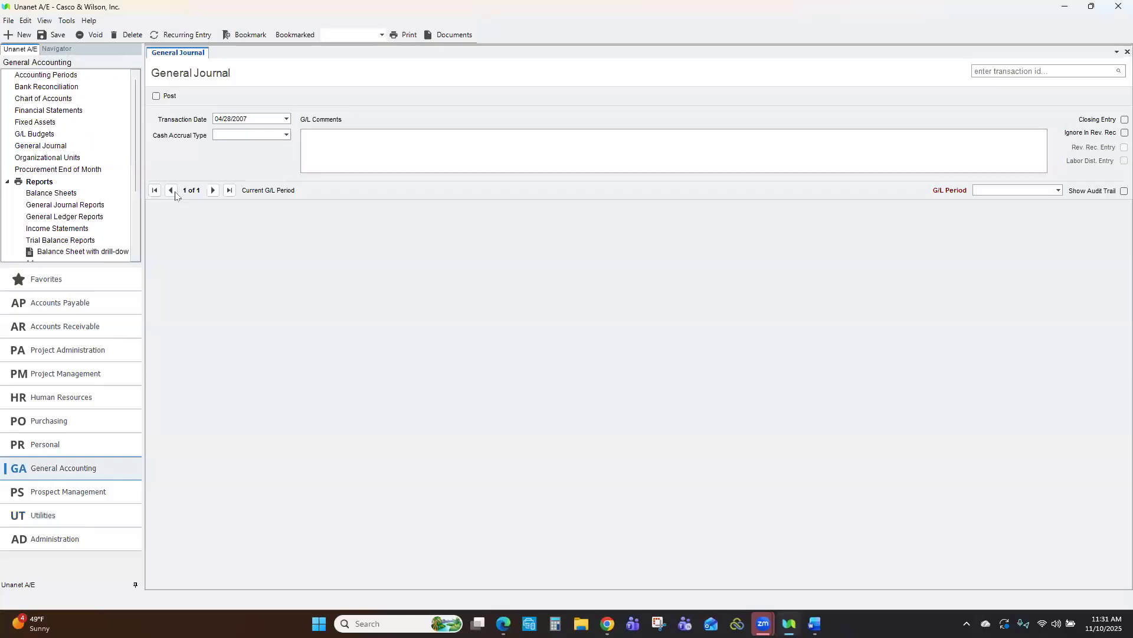
click(989, 72)
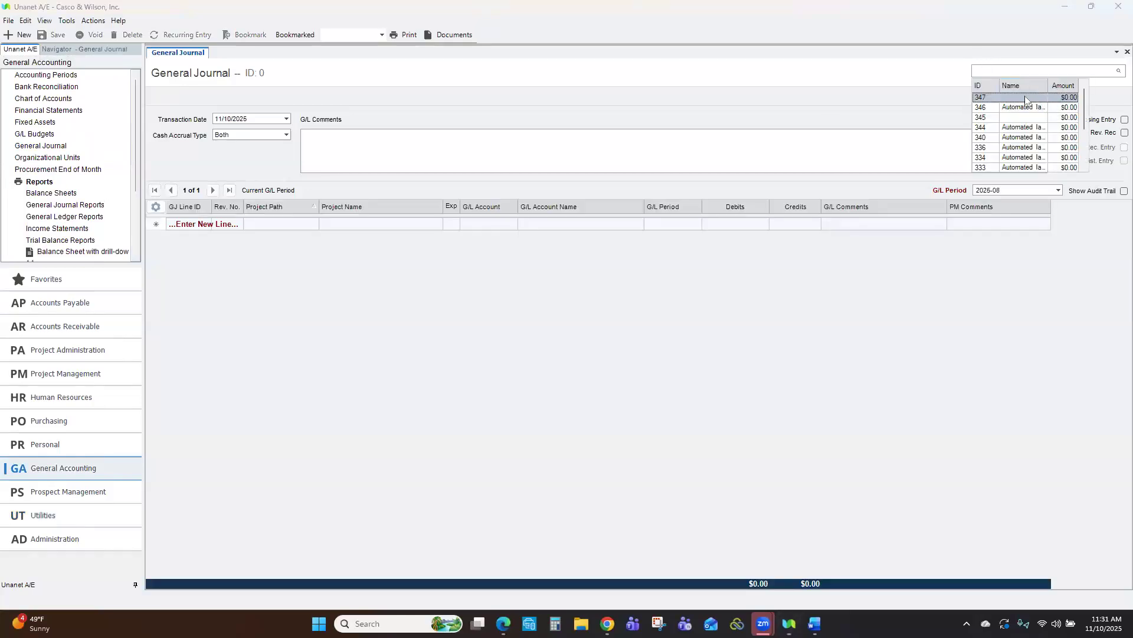
click(1025, 98)
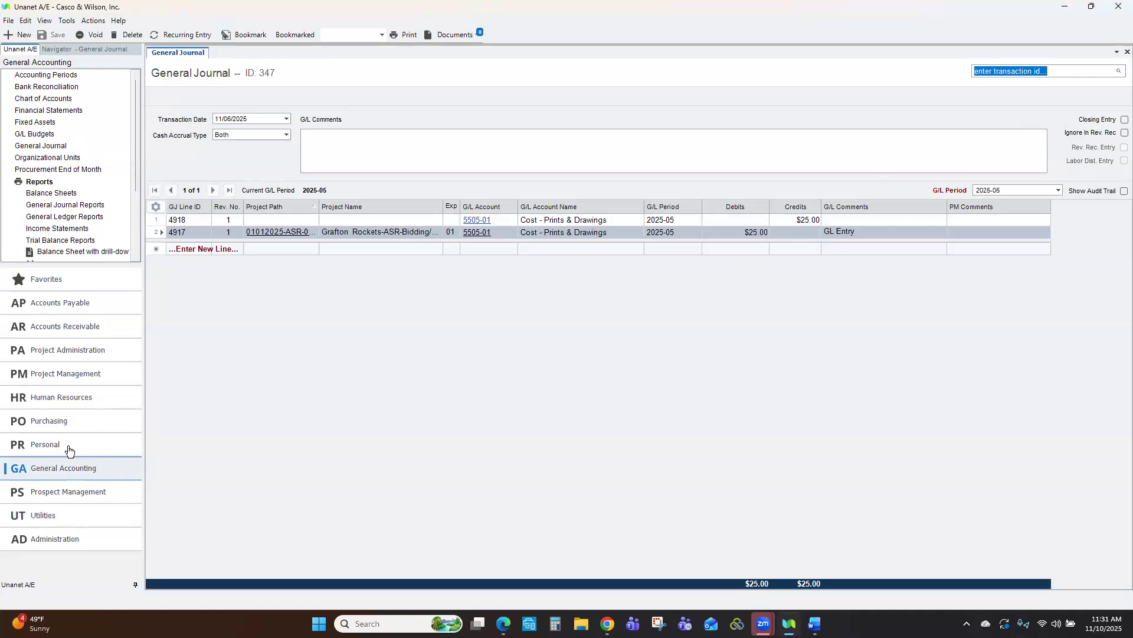
- Run End of Year Closing for fiscal year 2025 with Retained Earnings, Accrual and org unit Company 1
click(49, 520)
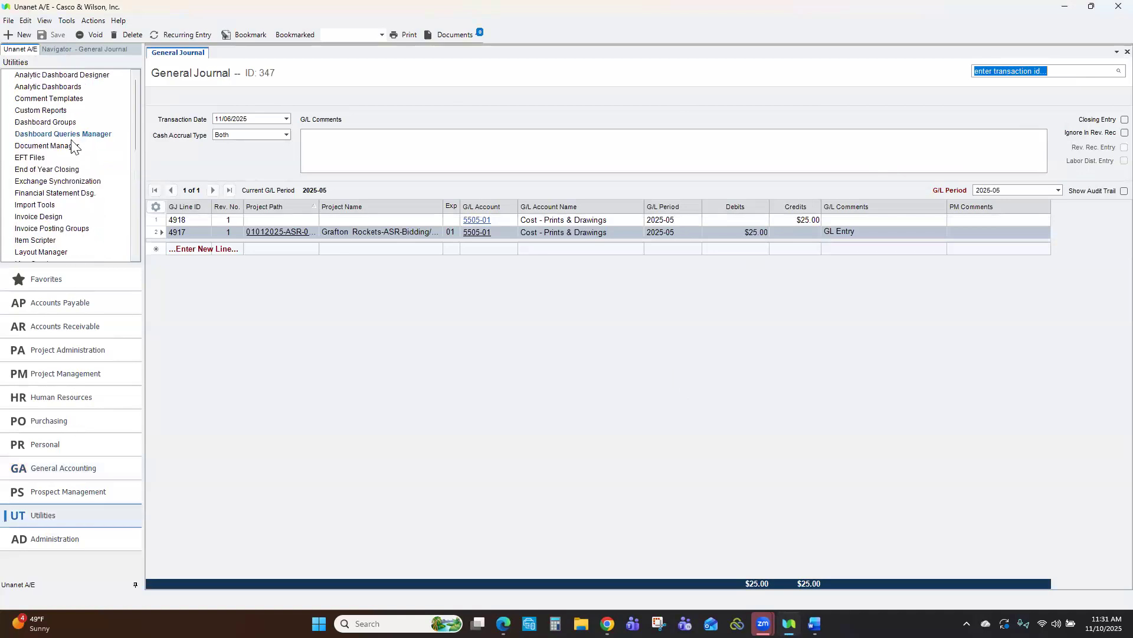
double_click(52, 171)
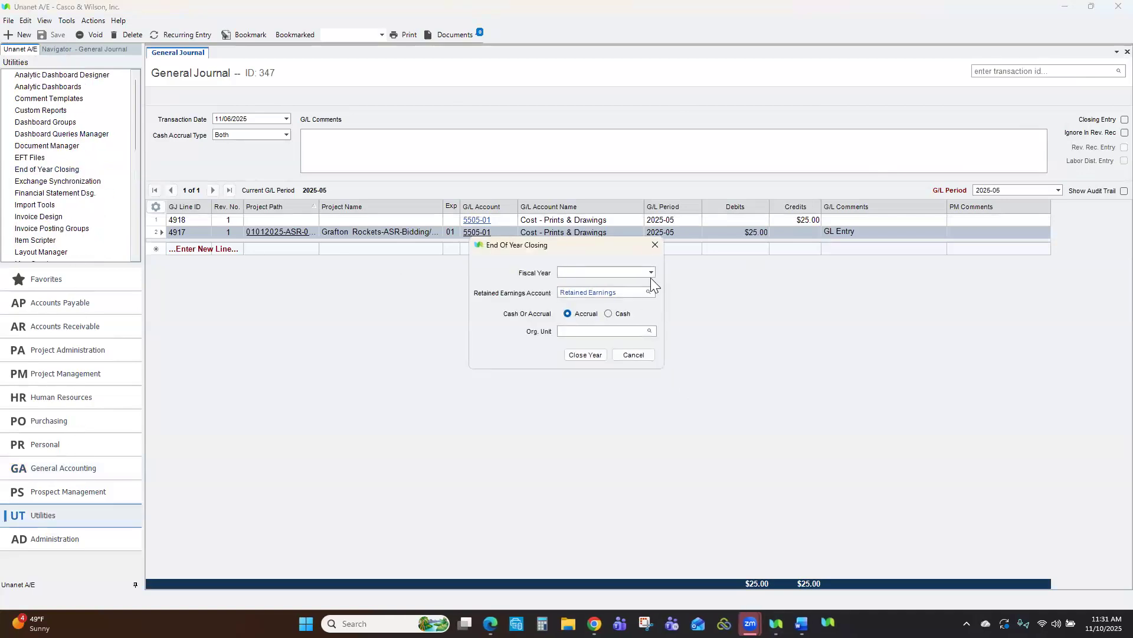
click(649, 273)
click(588, 294)
click(642, 334)
click(648, 331)
double_click(532, 202)
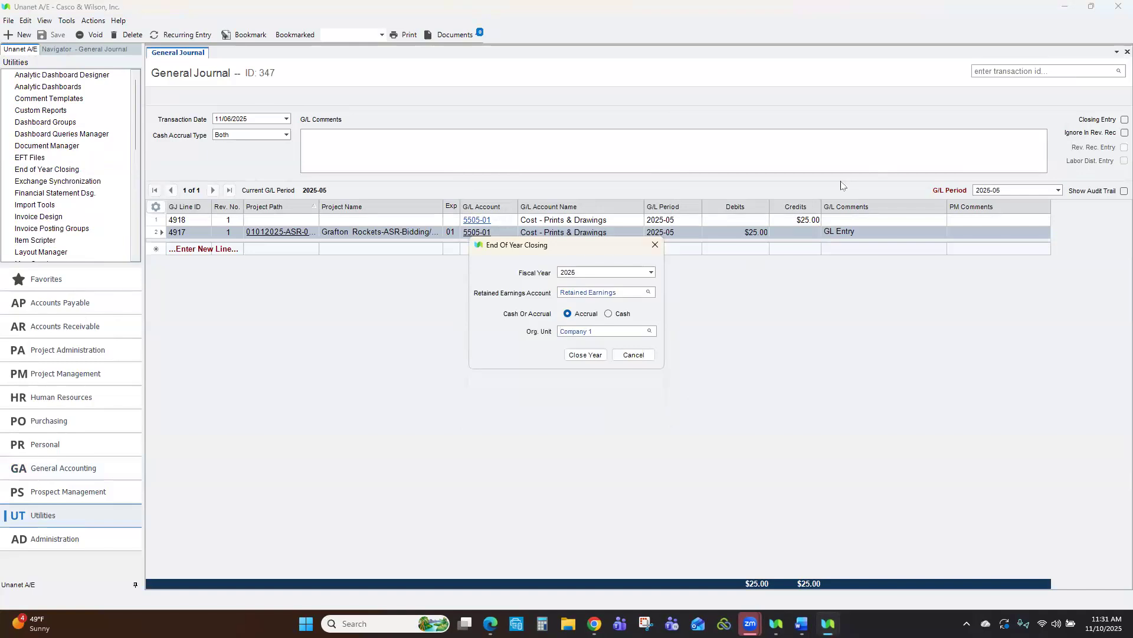
click(587, 358)
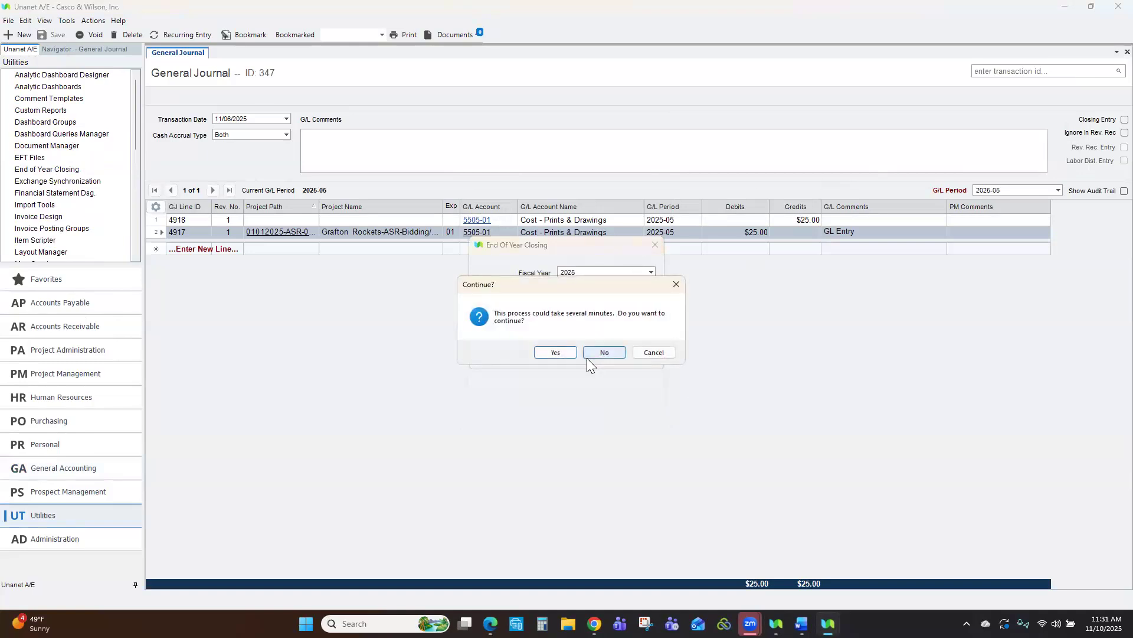
click(571, 353)
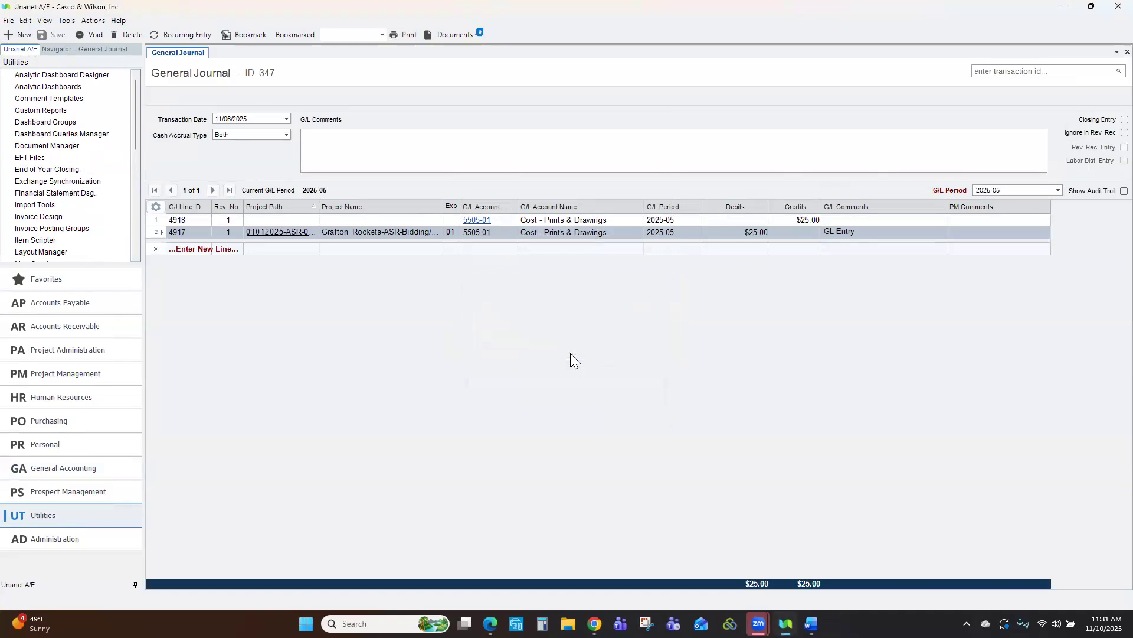
- Review the automated end-of-year journal entry, ID 348, and revisit the End of Year Closing options without running them
click(992, 70)
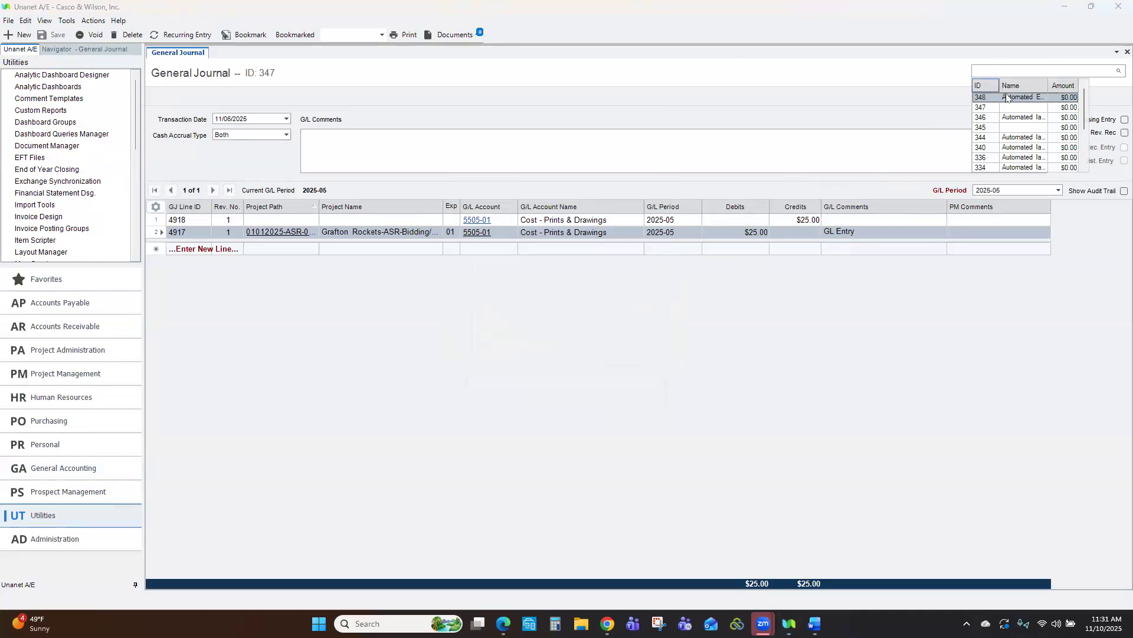
click(1016, 96)
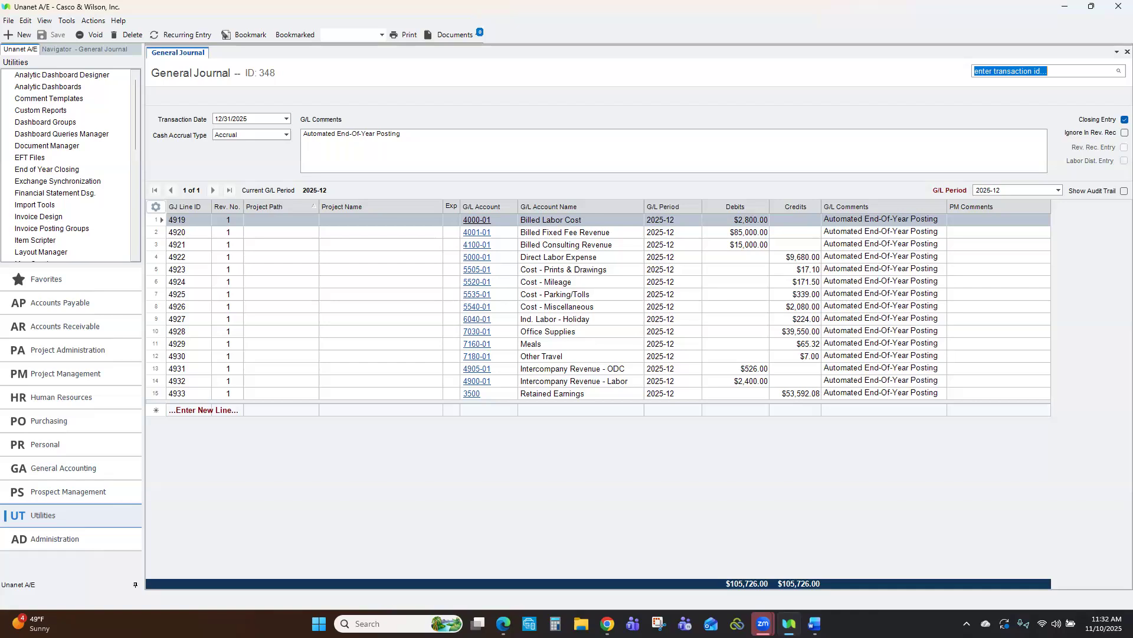
click(56, 170)
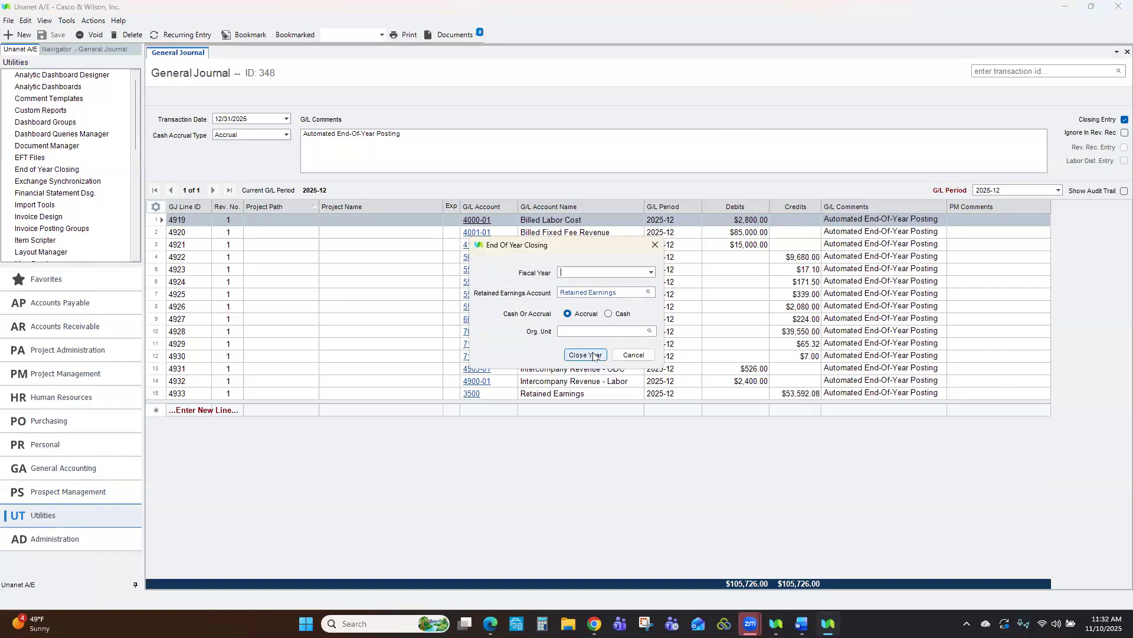
click(655, 356)
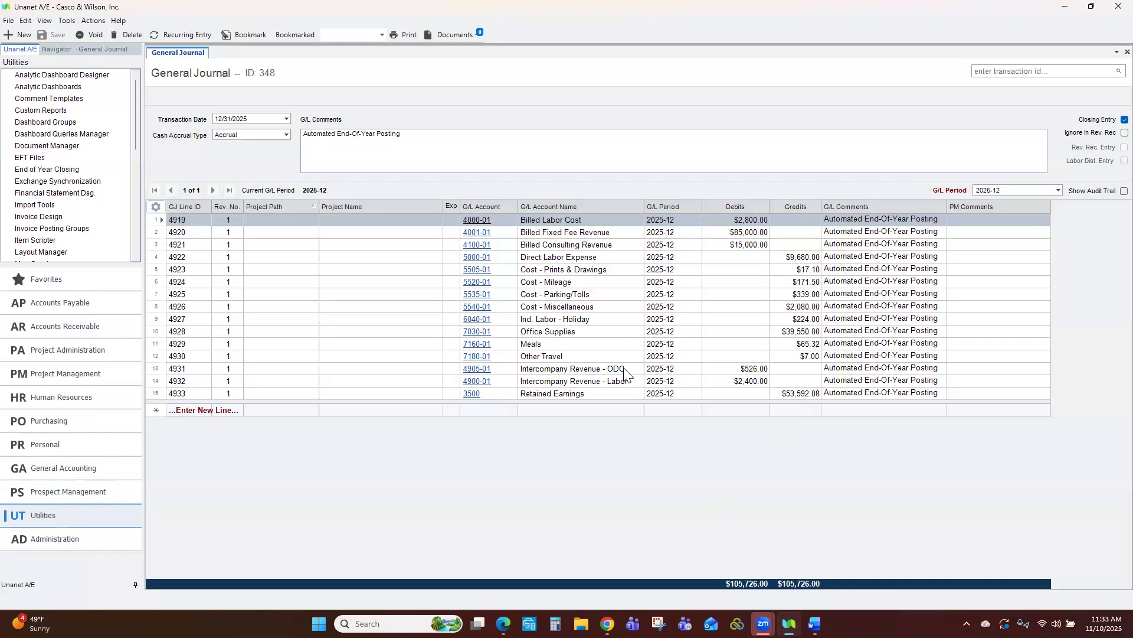
- Switch to the OAS website in the browser and view the sections of its Resources page
mouse_move(625, 371)
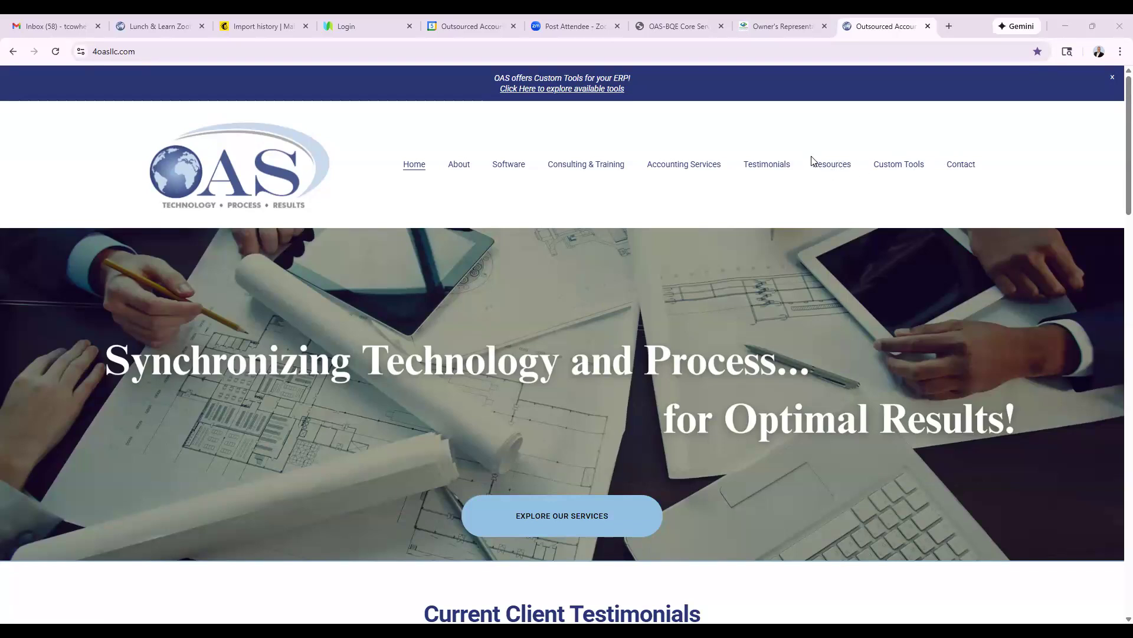
click(843, 170)
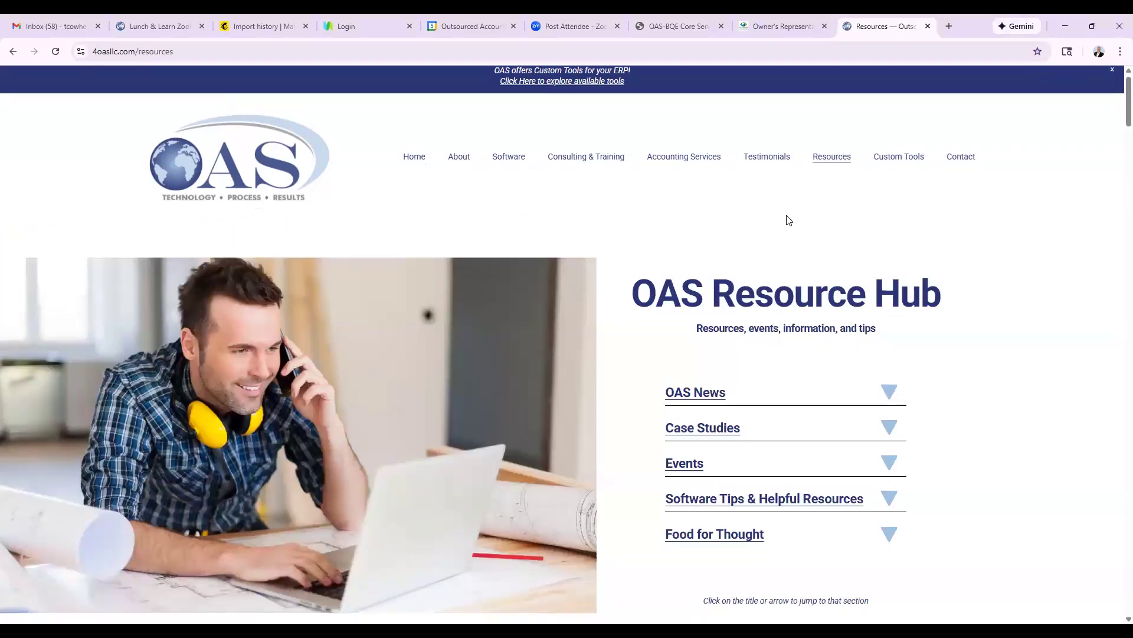
scroll(790, 217, down, 2)
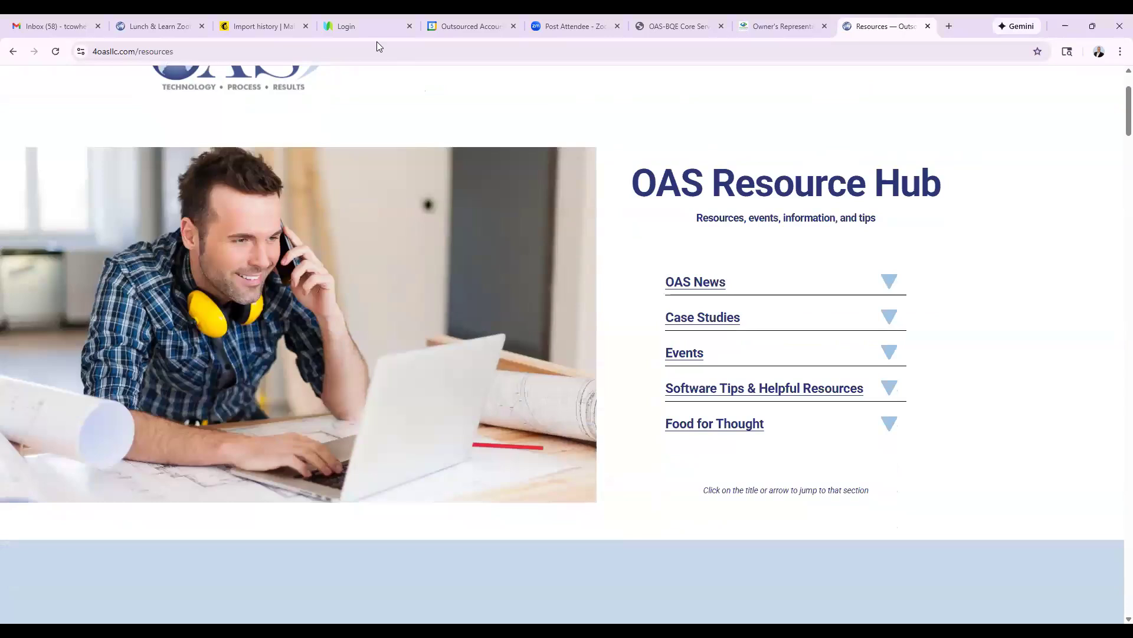
- Open the Unanet AE Year-End Checklist from the Software Tips & Helpful Resources section, view the PDF and close it
click(727, 393)
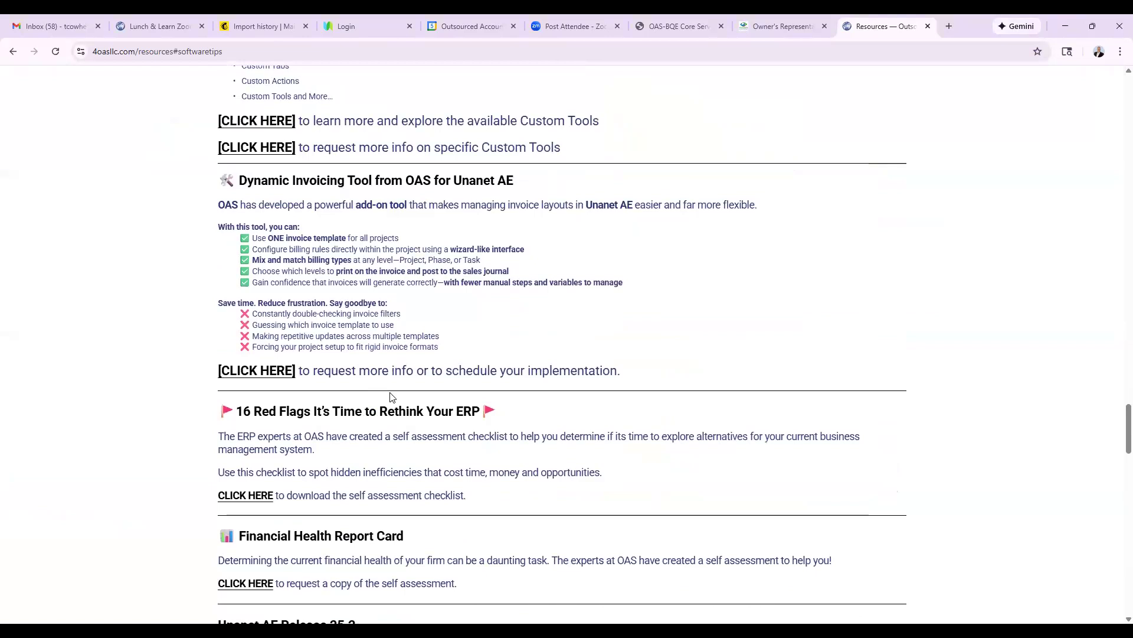
scroll(393, 396, down, 9)
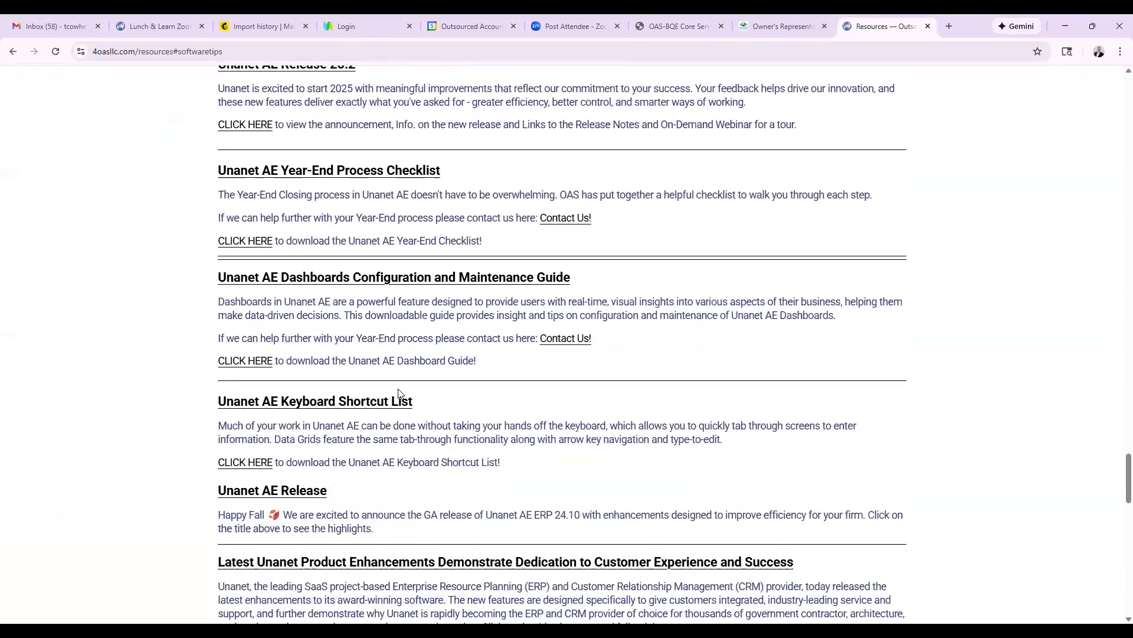
scroll(398, 391, down, 3)
scroll(409, 273, up, 2)
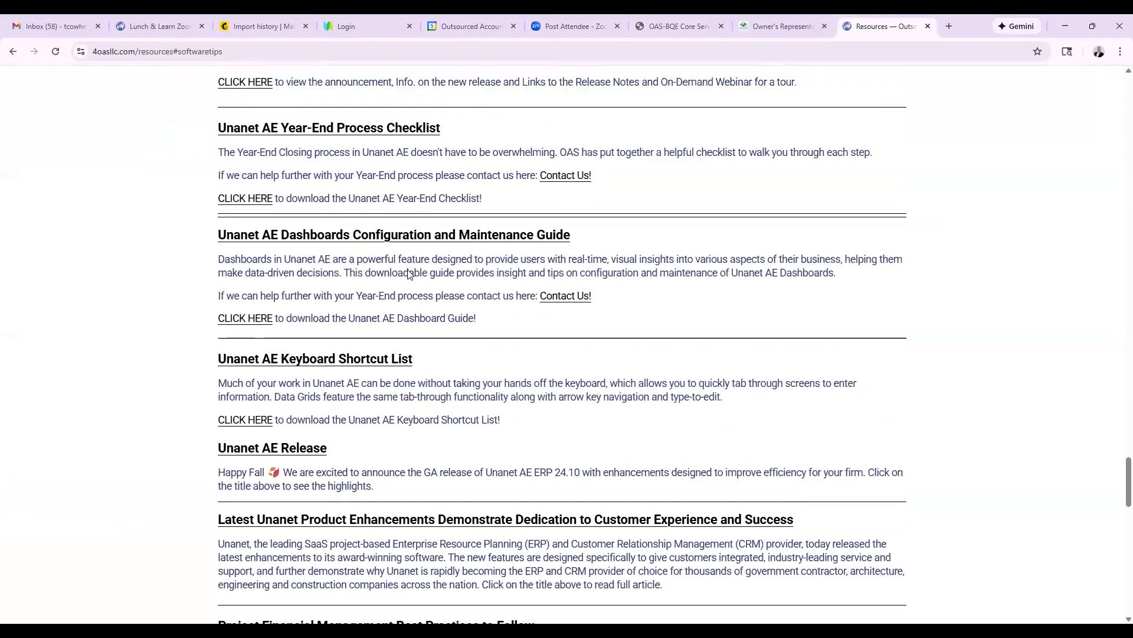
scroll(409, 273, up, 1)
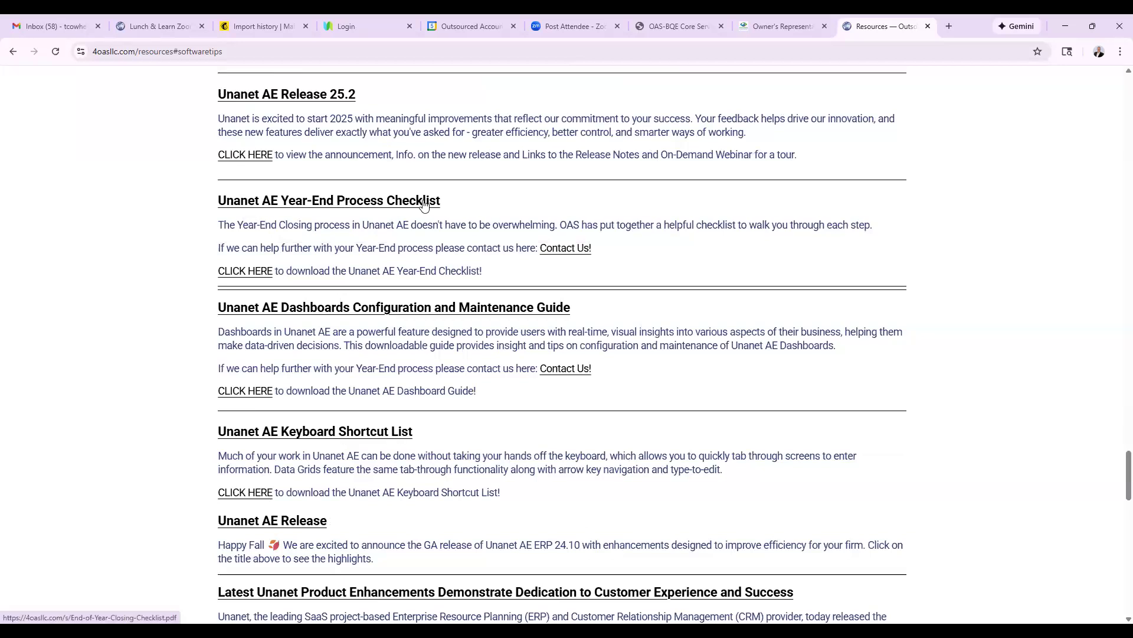
click(253, 275)
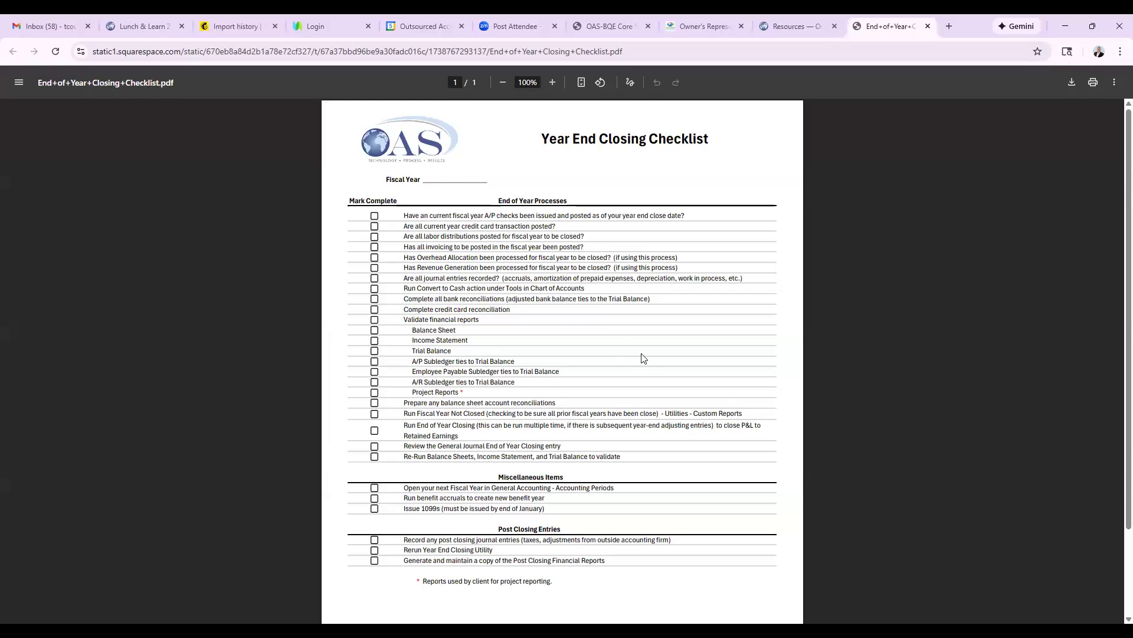
click(929, 27)
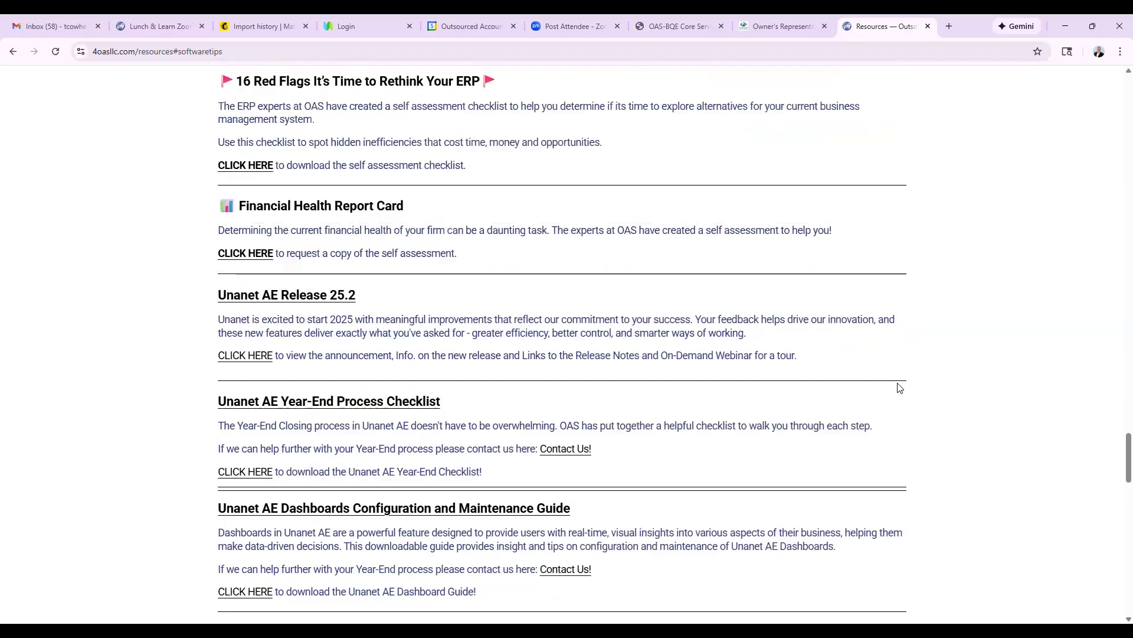
- Open the site's Custom Tools page and look over the custom dashboards listed for Unanet AE
scroll(944, 442, up, 20)
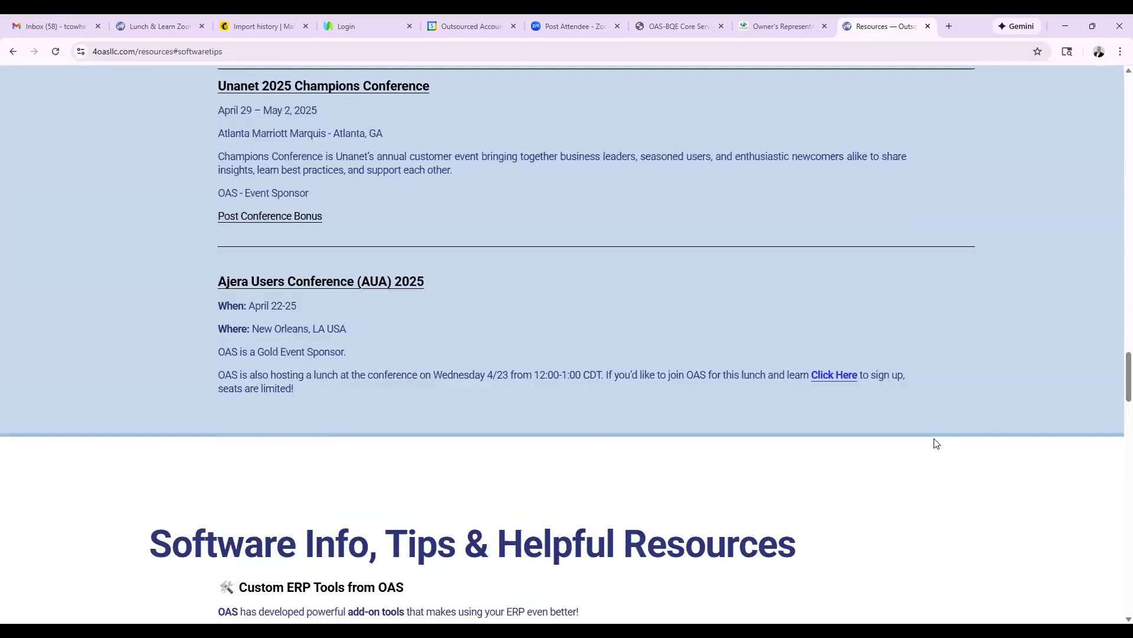
scroll(943, 443, up, 20)
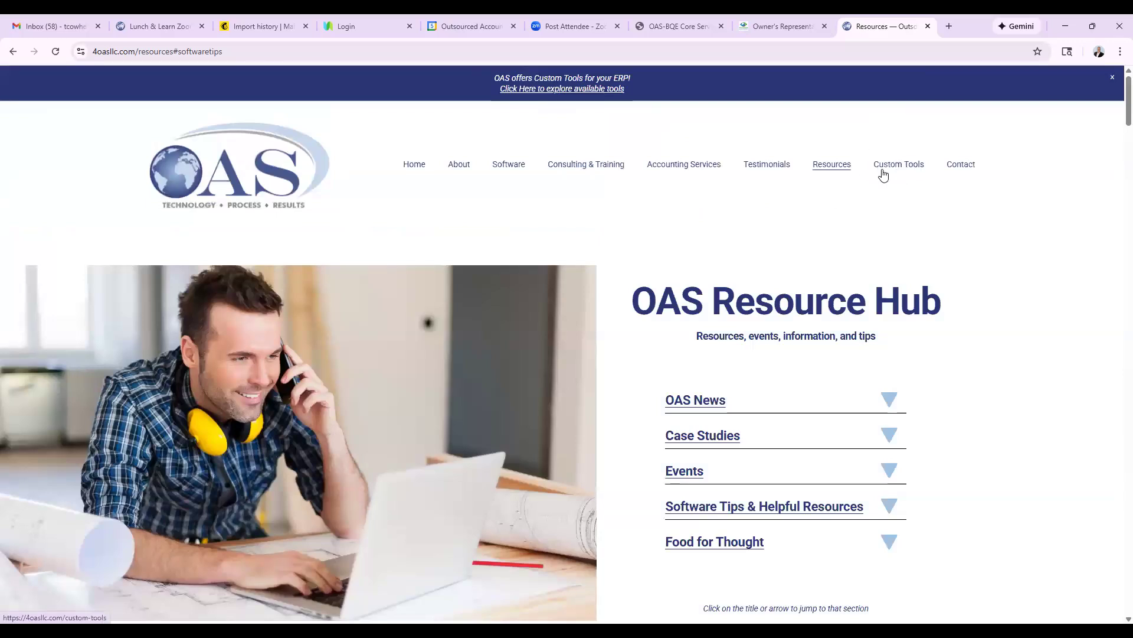
click(912, 171)
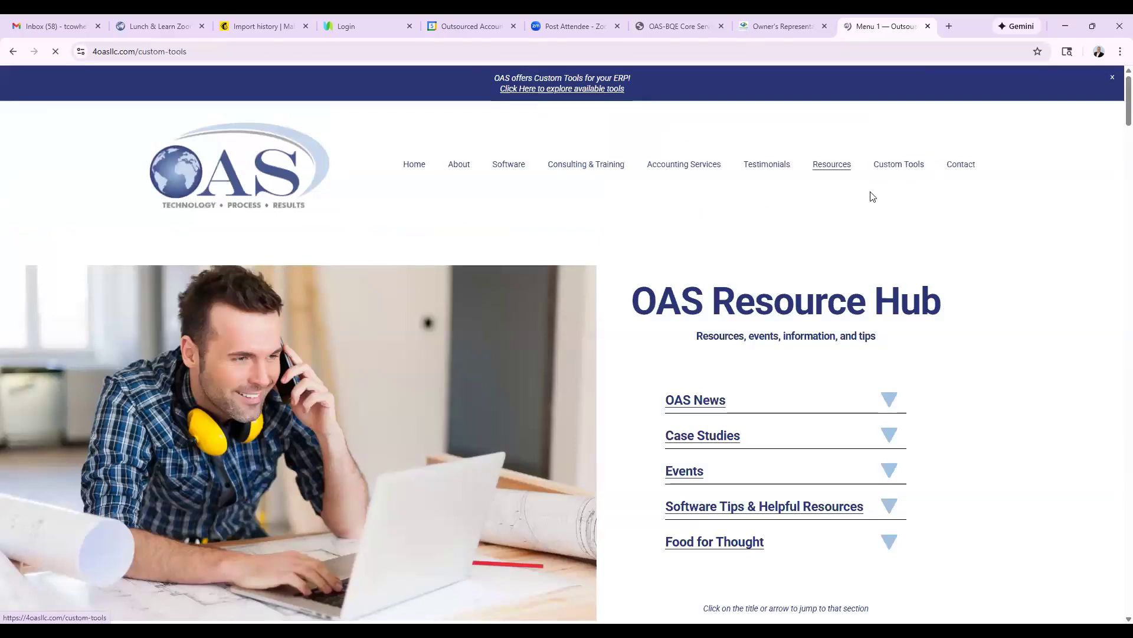
scroll(725, 286, down, 3)
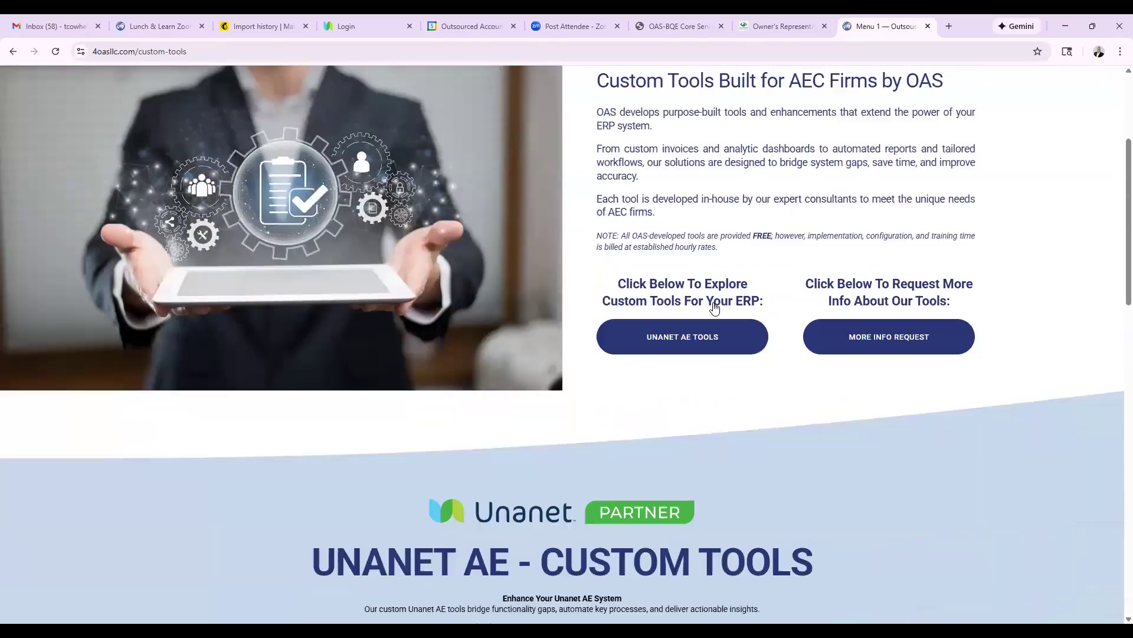
scroll(695, 392, up, 1)
click(688, 379)
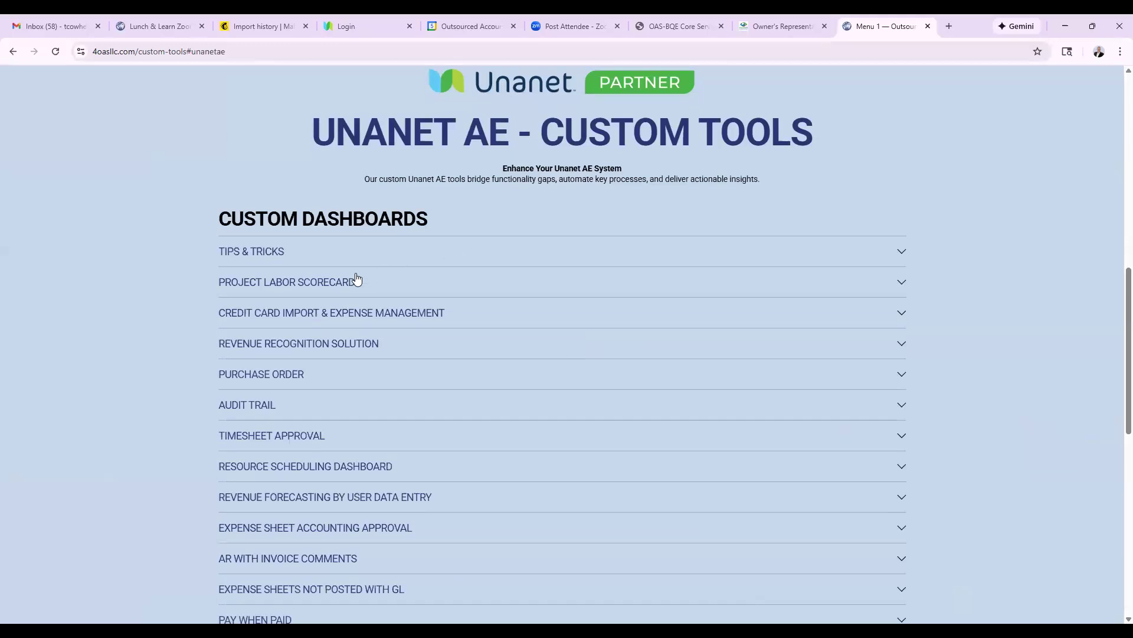
scroll(367, 294, down, 8)
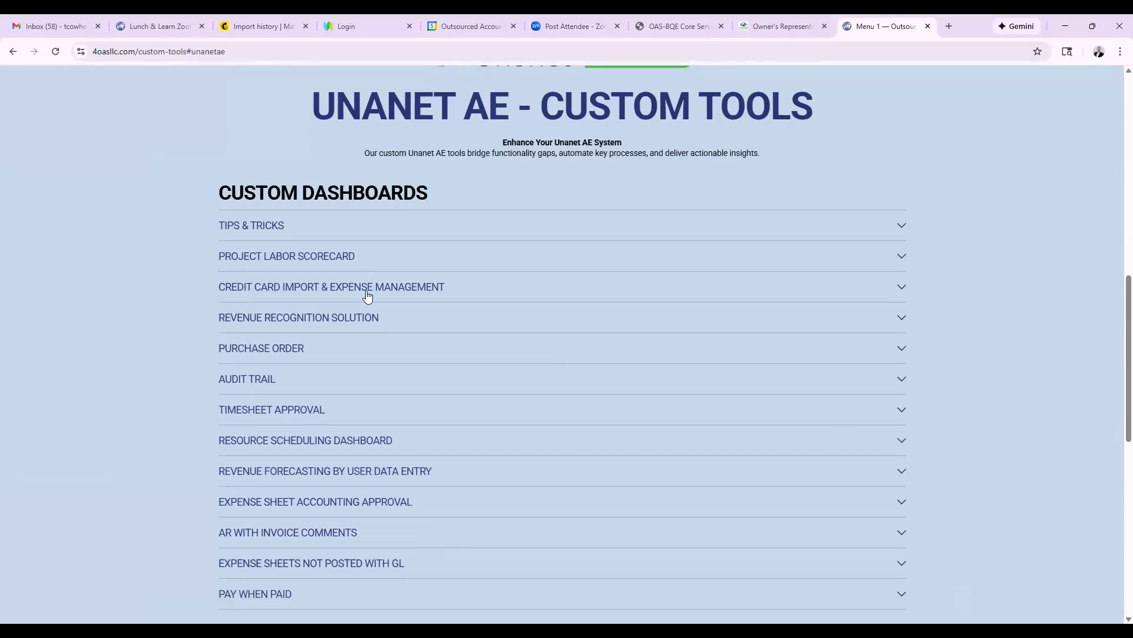
scroll(355, 348, up, 10)
scroll(355, 353, up, 3)
scroll(355, 351, down, 6)
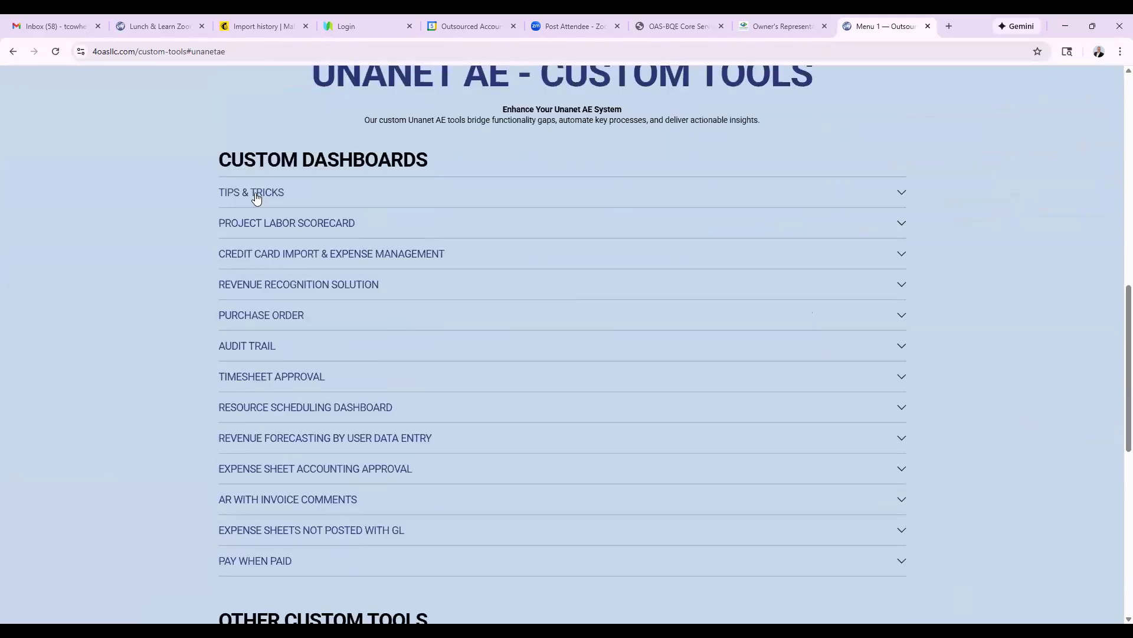
- Expand the Tips & Tricks dashboard entry, view its keyboard shortcut and checklist previews, and collapse it again
click(227, 195)
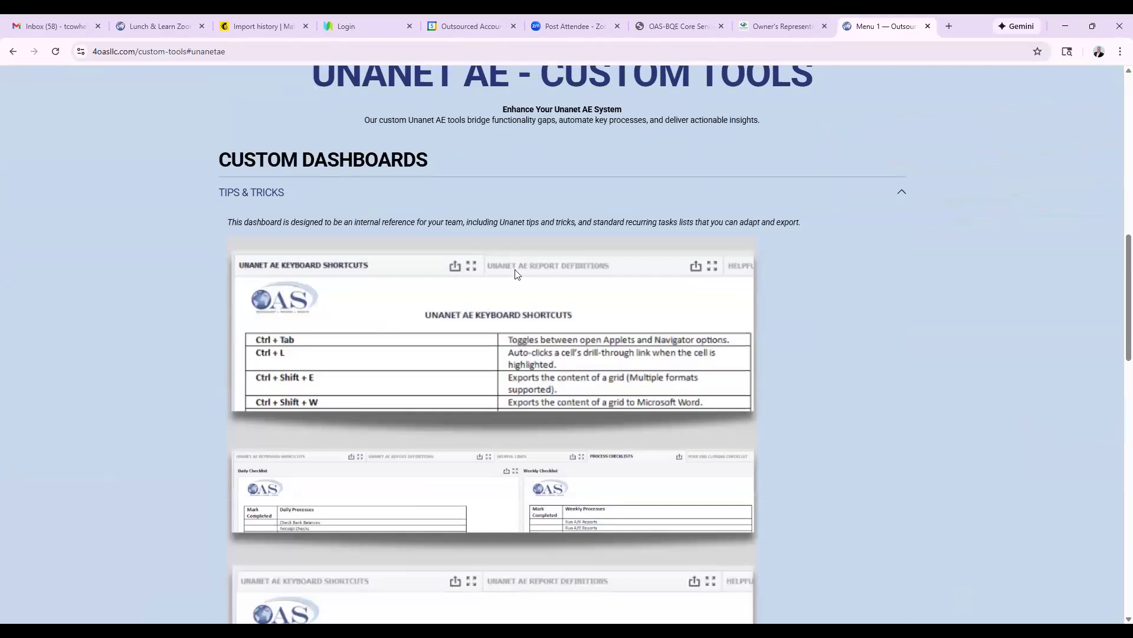
scroll(472, 324, down, 1)
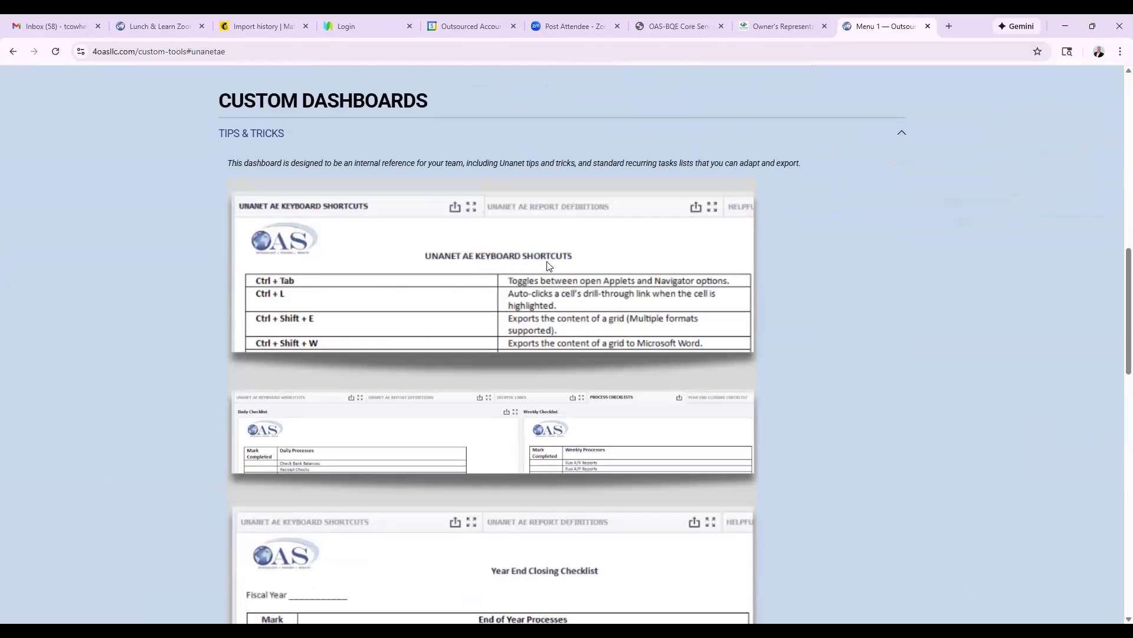
scroll(545, 261, down, 2)
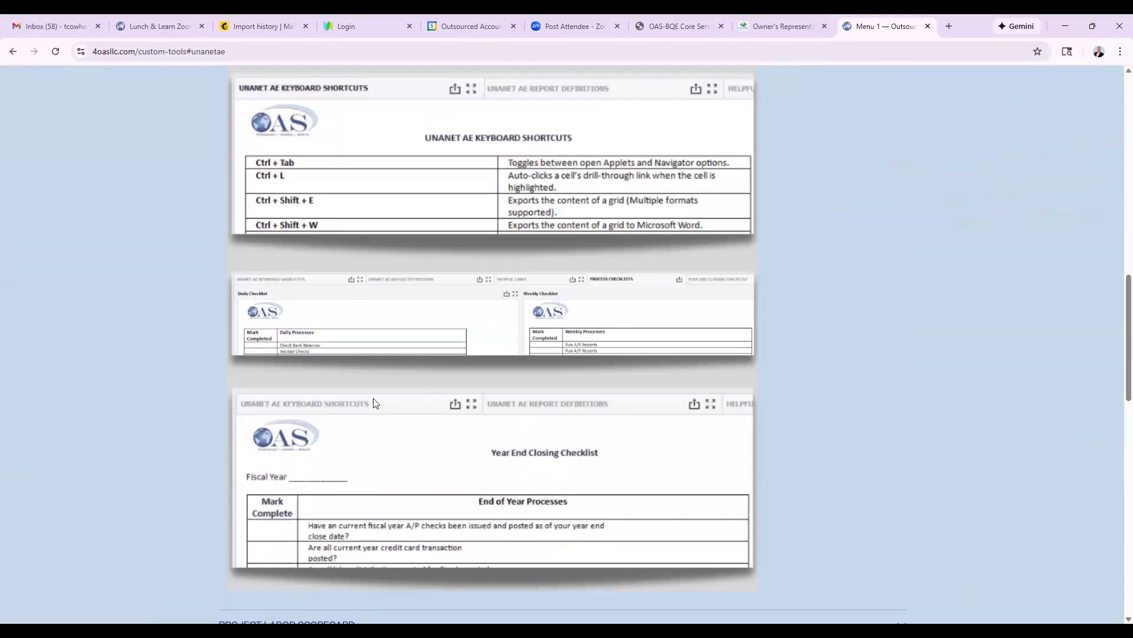
scroll(412, 340, up, 4)
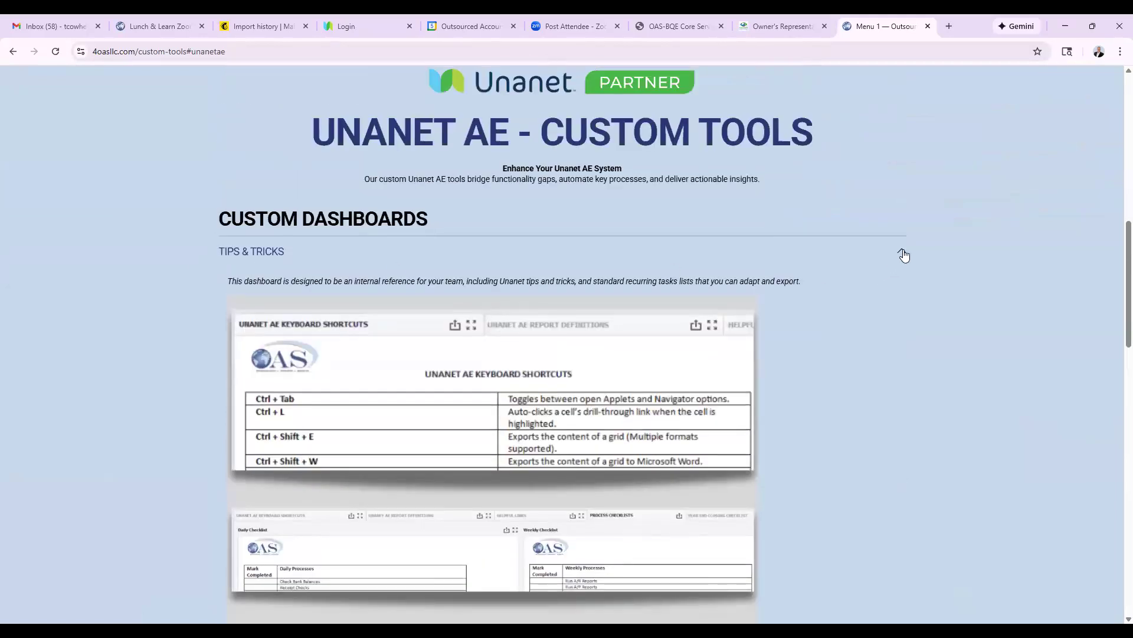
click(901, 253)
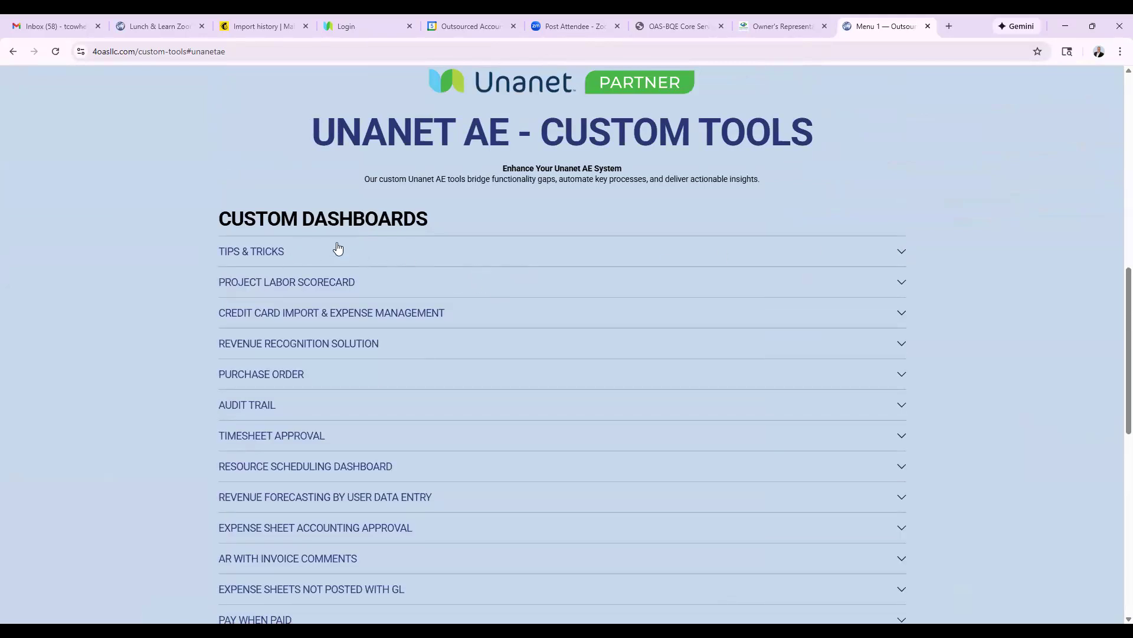
- Scan the Unanet AE custom tools lists and recheck the process and year-end checklist previews under Tips & Tricks
scroll(370, 320, down, 6)
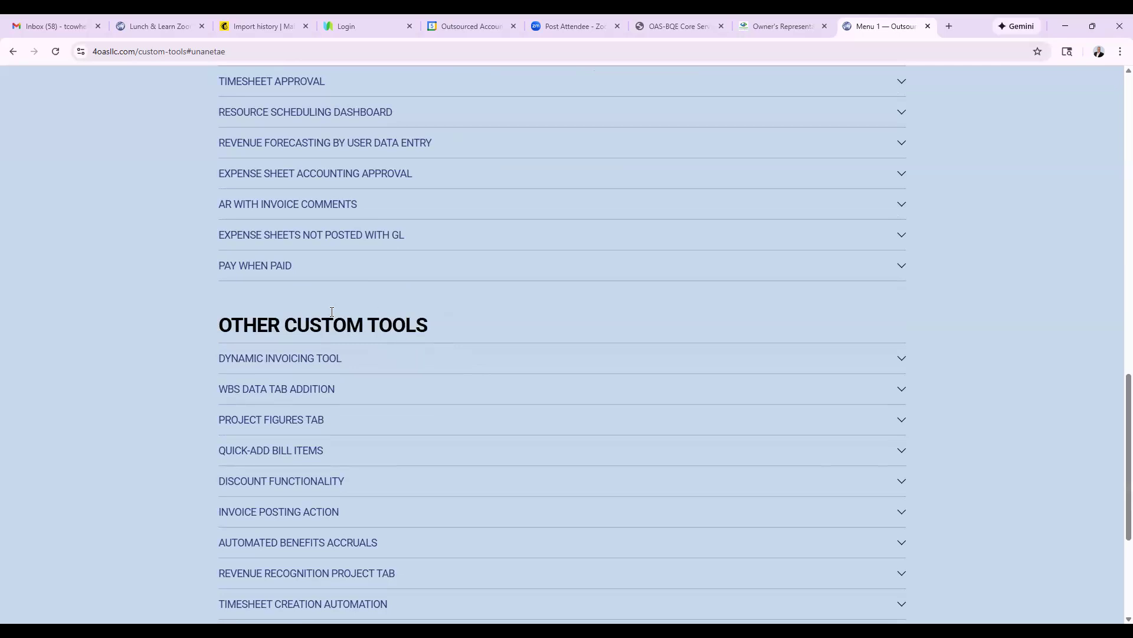
scroll(431, 360, up, 3)
scroll(433, 362, up, 4)
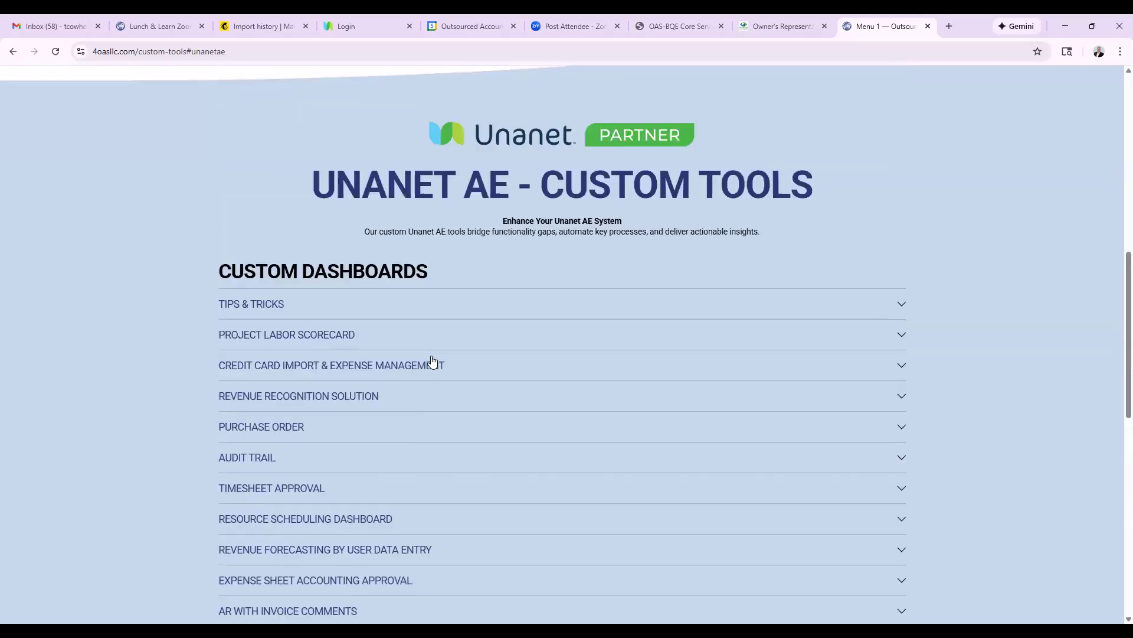
scroll(433, 362, up, 1)
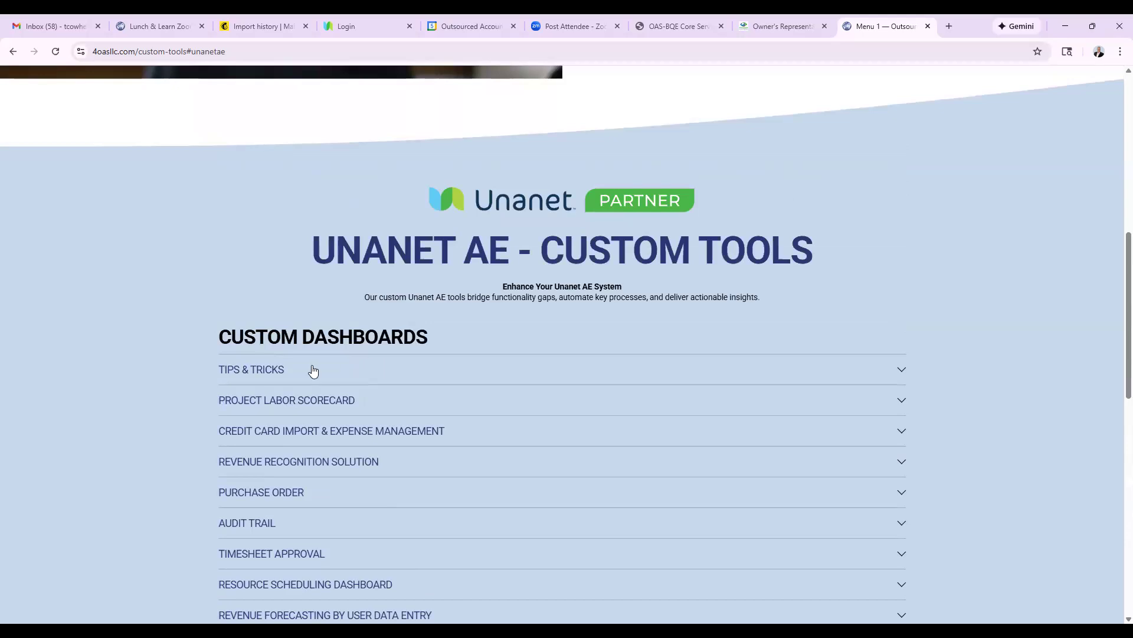
scroll(313, 371, down, 4)
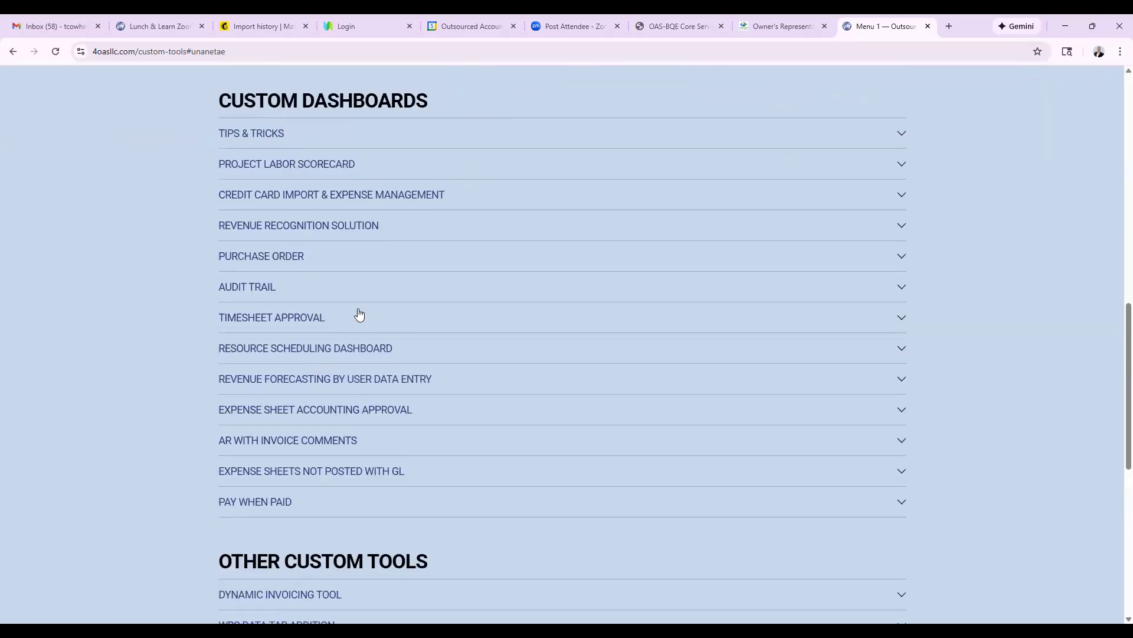
click(268, 137)
scroll(412, 312, down, 2)
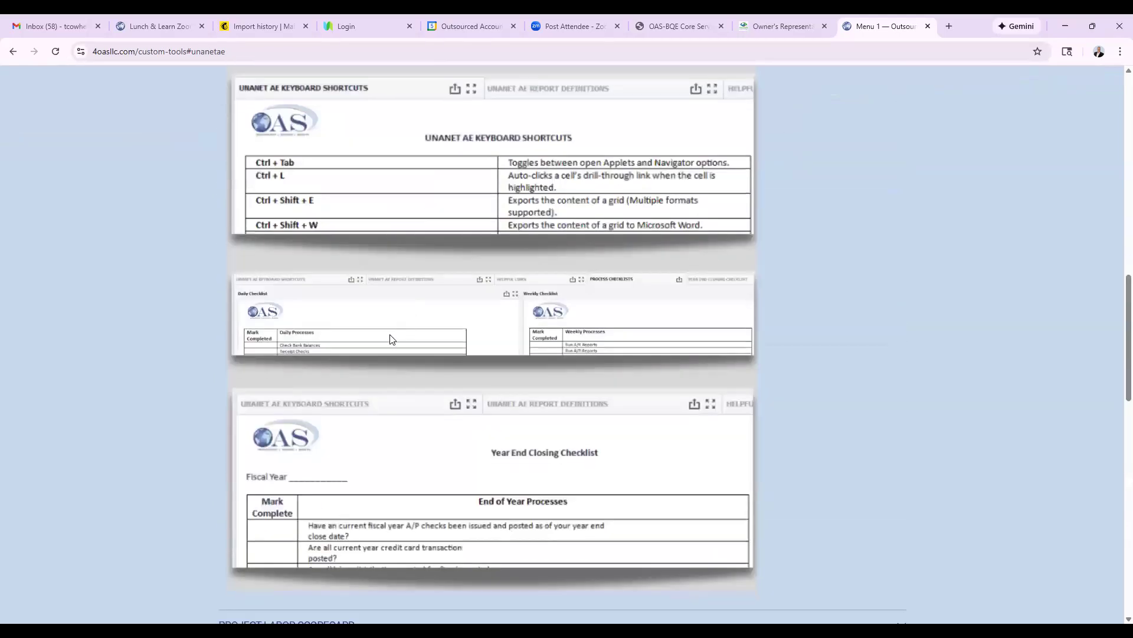
scroll(389, 339, up, 4)
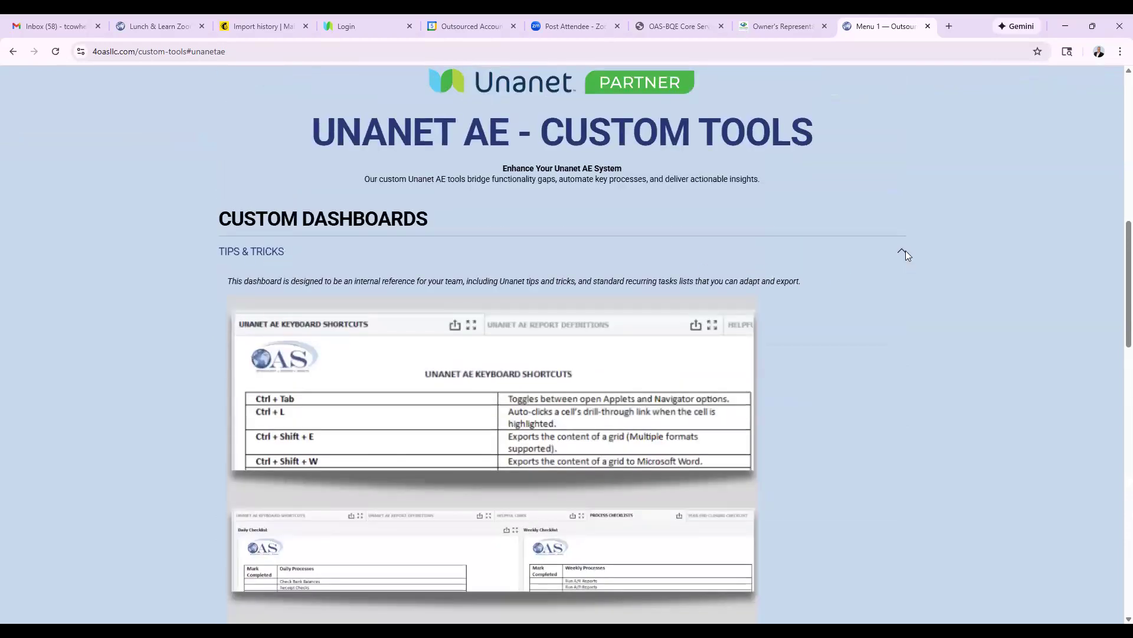
click(902, 256)
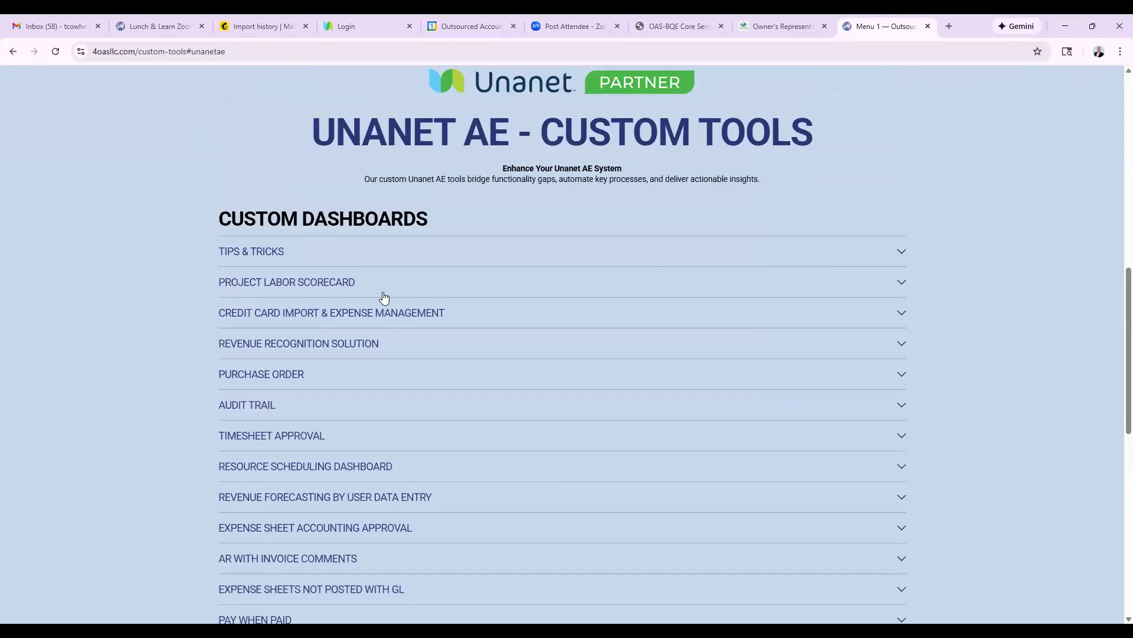
- Look through the rest of the Custom Dashboards entries and the Other Custom Tools list
scroll(584, 270, down, 1)
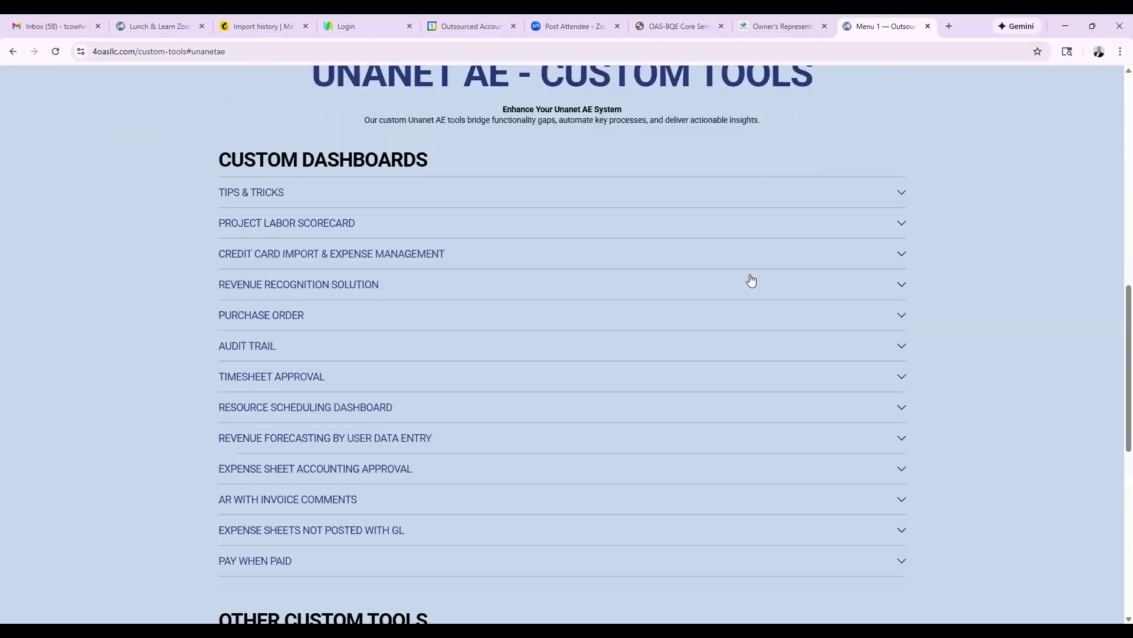
scroll(667, 333, down, 1)
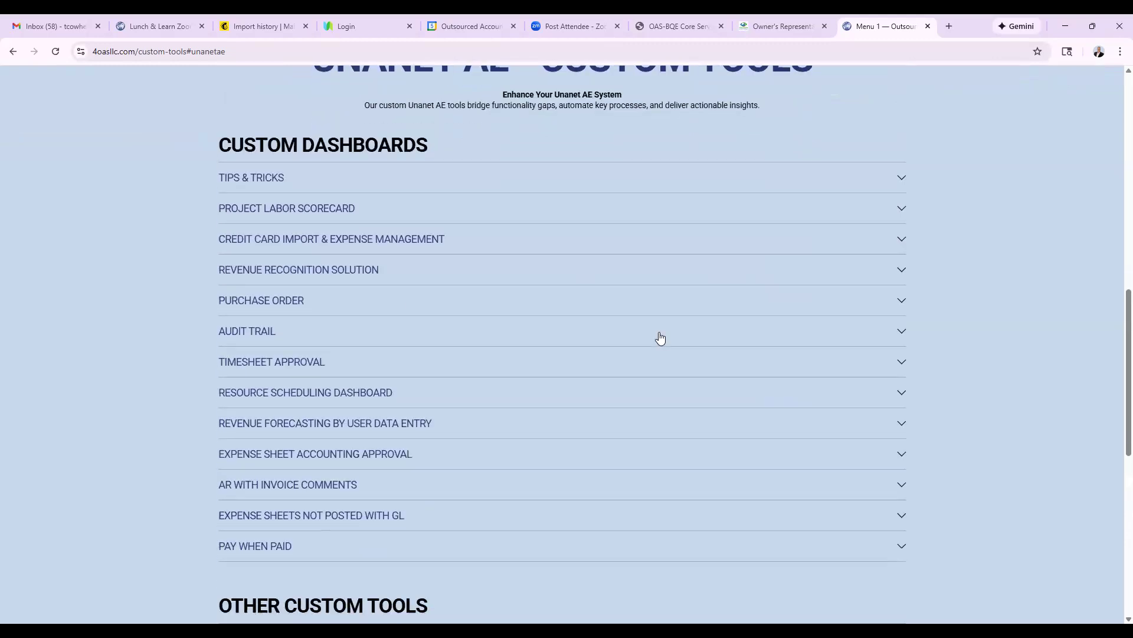
scroll(659, 335, down, 6)
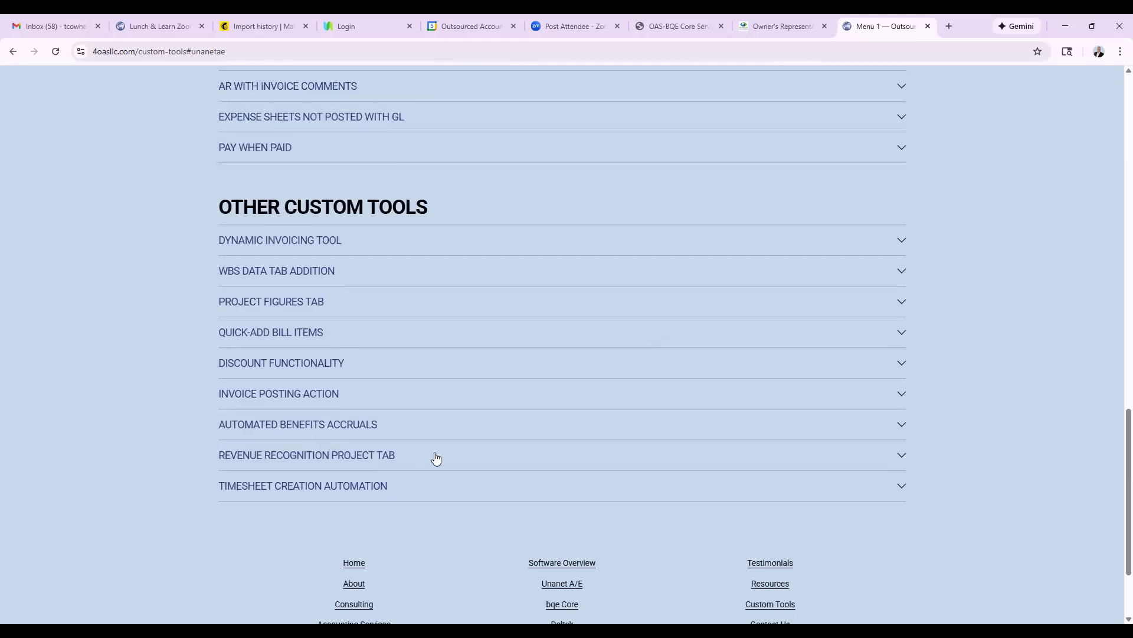